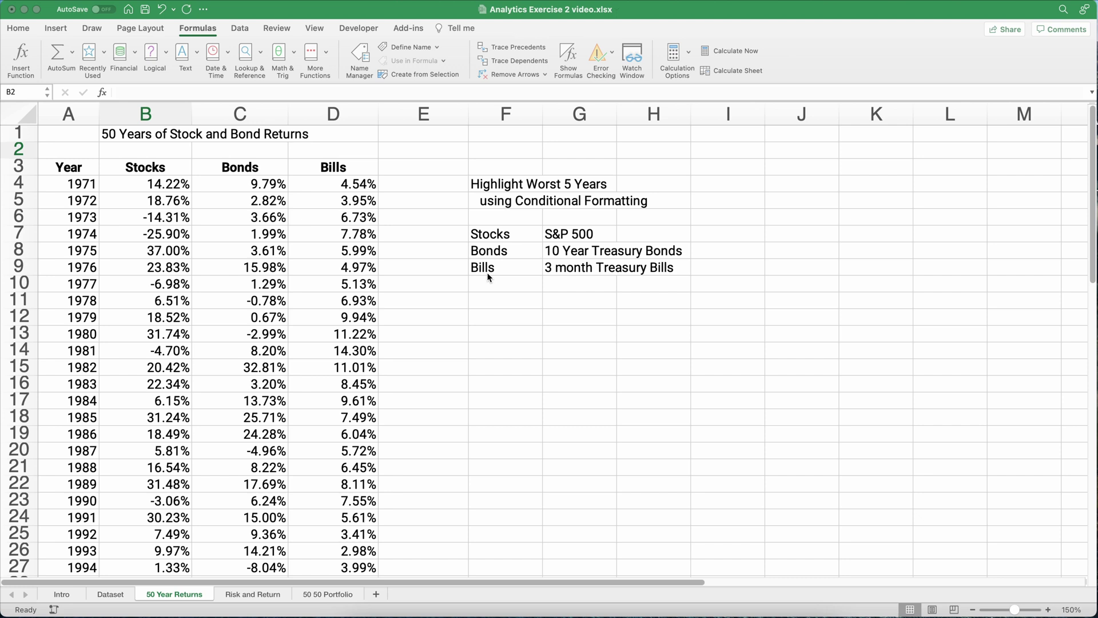
Step: Name the Stocks returns B4:B53 'stocks' via the Name Box
{"action": "left_click", "coordinate": [167, 189]}
{"action": "left_click", "coordinate": [167, 189]}
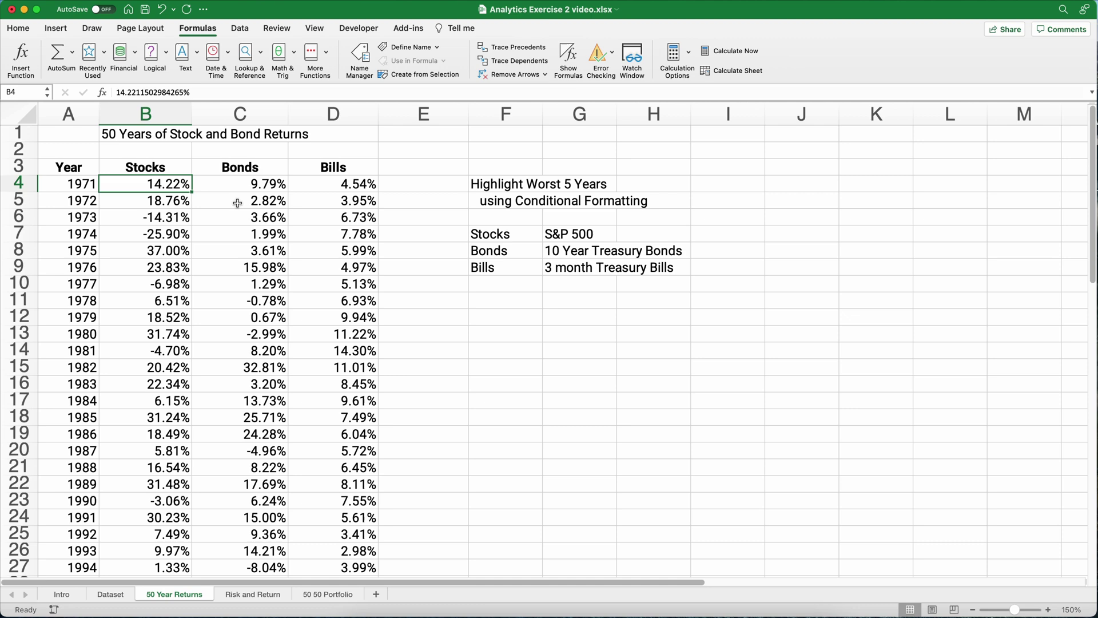
{"action": "key", "text": "Down"}
{"action": "key", "text": "Down"}
{"action": "key", "text": "Down"}
{"action": "key", "text": "Down"}
{"action": "key", "text": "Down"}
{"action": "key", "text": "Down"}
{"action": "key", "text": "Down"}
{"action": "key", "text": "Down"}
{"action": "key", "text": "Down"}
{"action": "key", "text": "Down"}
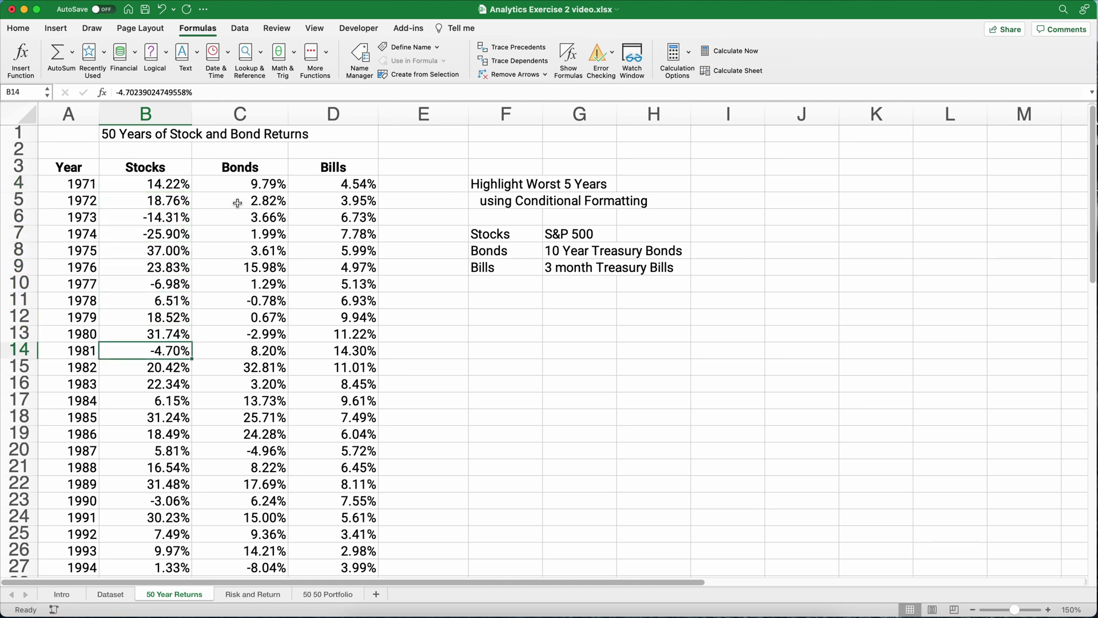
{"action": "key", "text": "super+Down"}
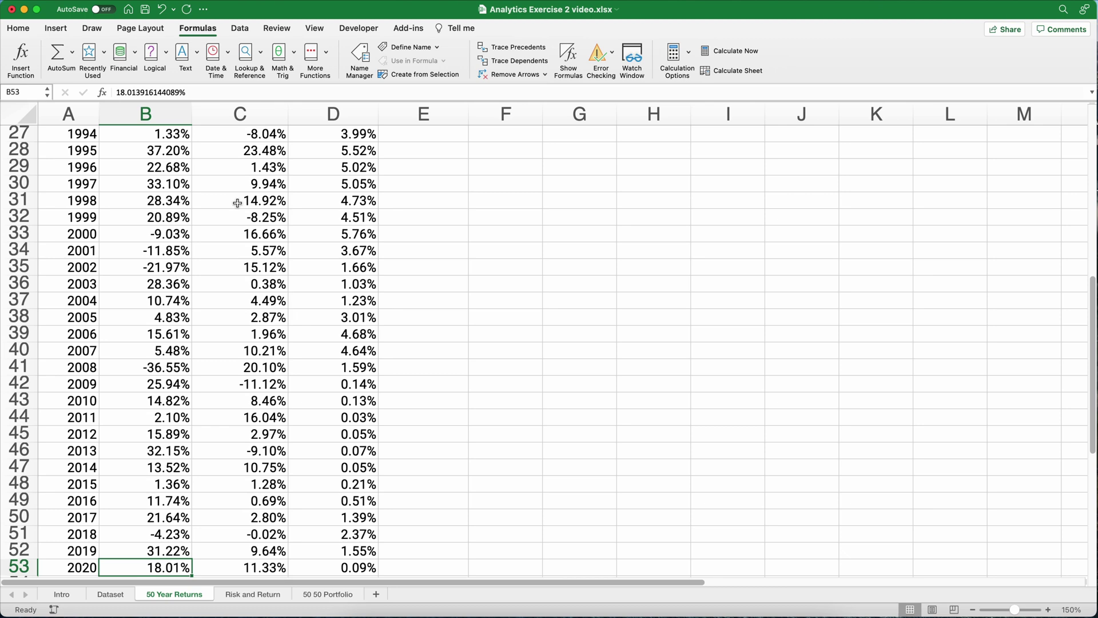
{"action": "key", "text": "super+Up"}
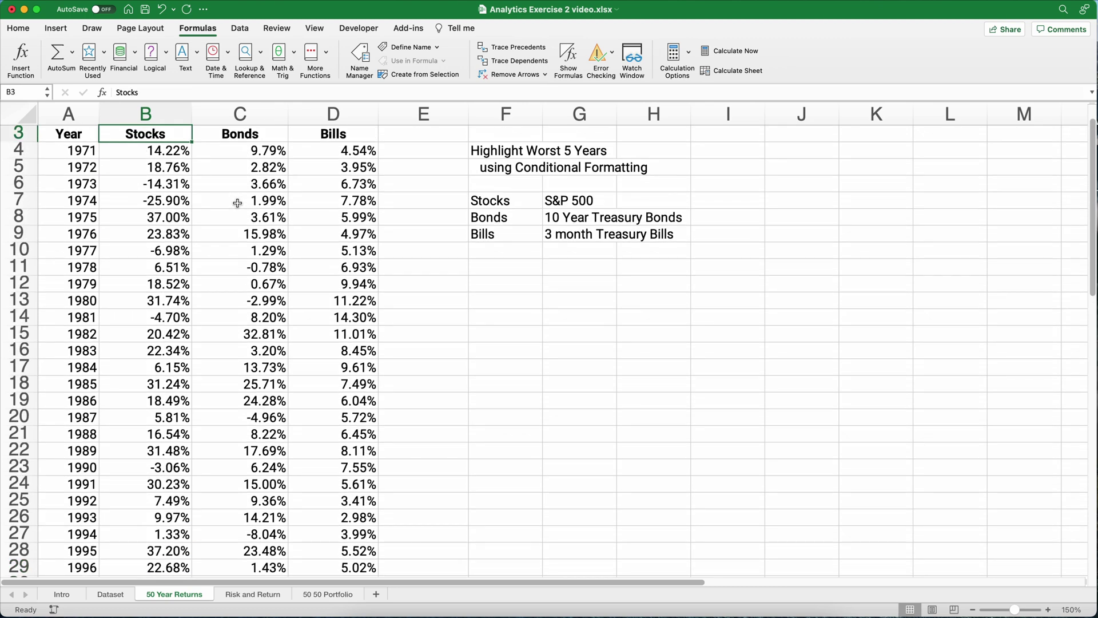
{"action": "key", "text": "super+Down"}
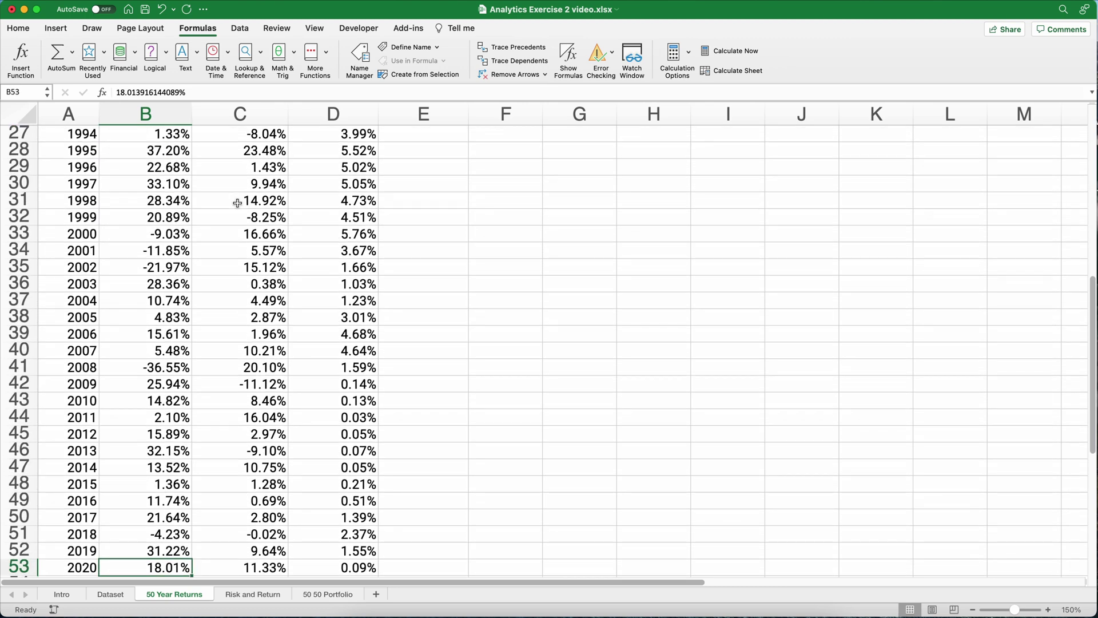
{"action": "key", "text": "super+Up"}
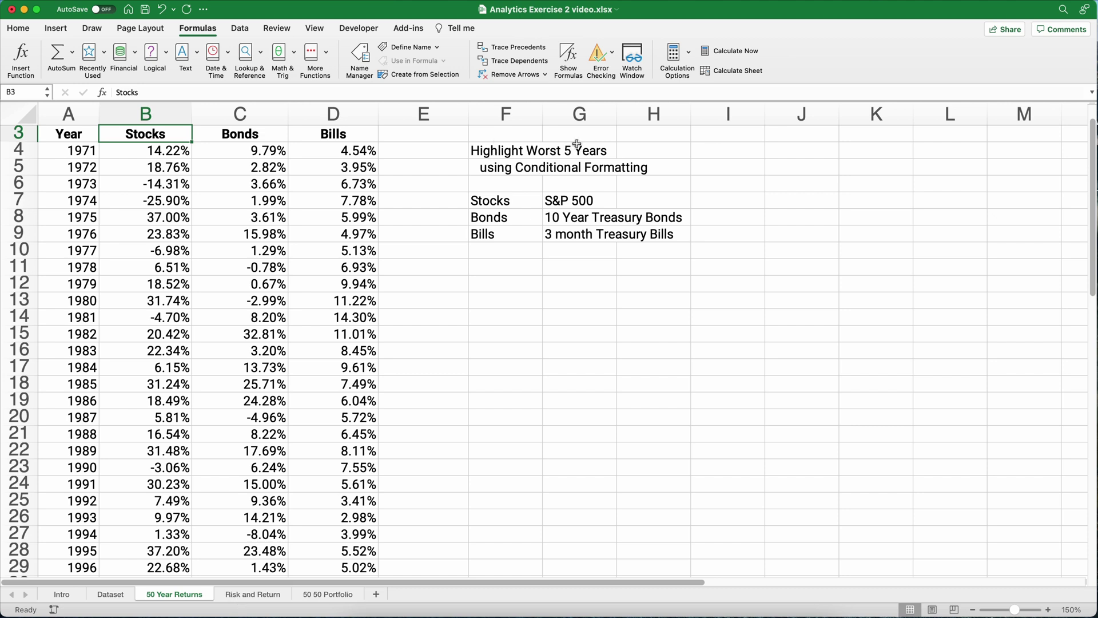
{"action": "left_click", "coordinate": [160, 150]}
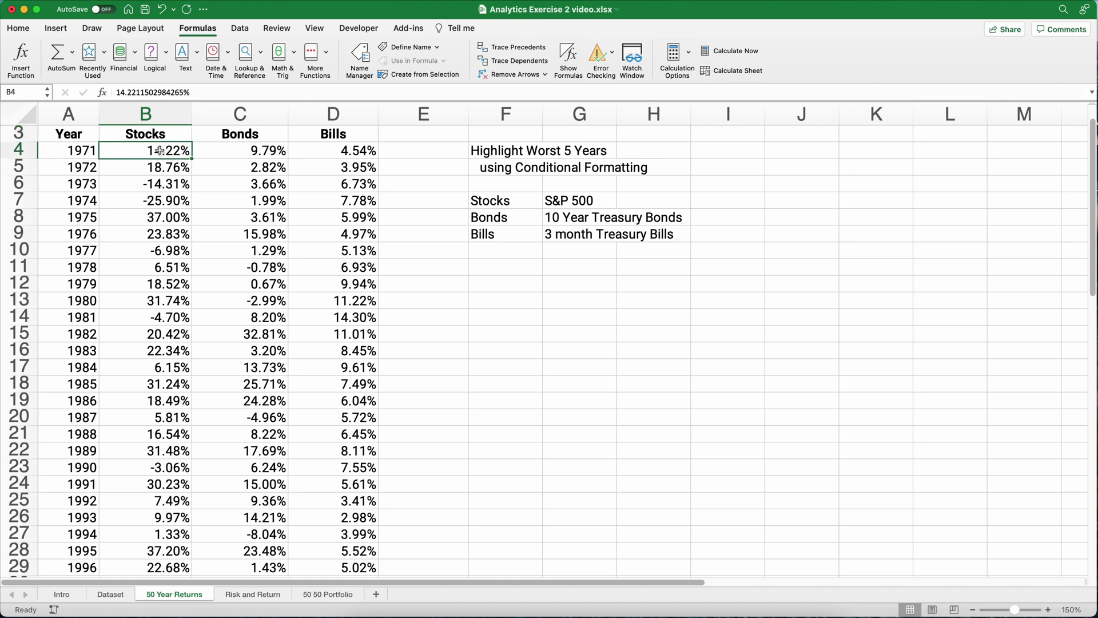
{"action": "key", "text": "super+shift+Down"}
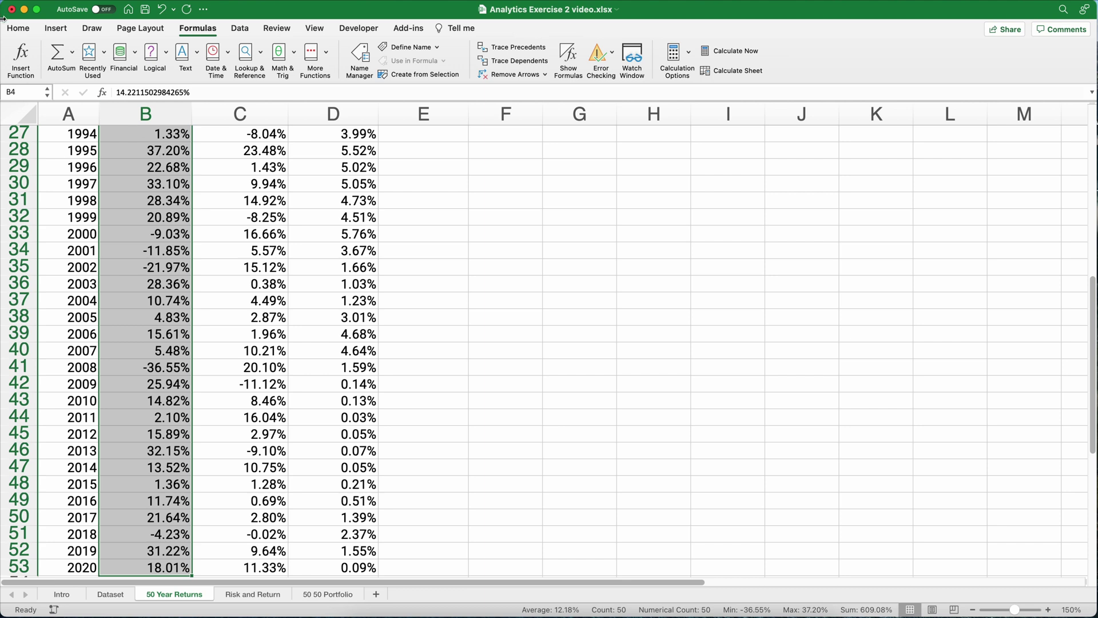
{"action": "left_click", "coordinate": [25, 92]}
{"action": "type", "text": "stocks"}
{"action": "key", "text": "Return"}
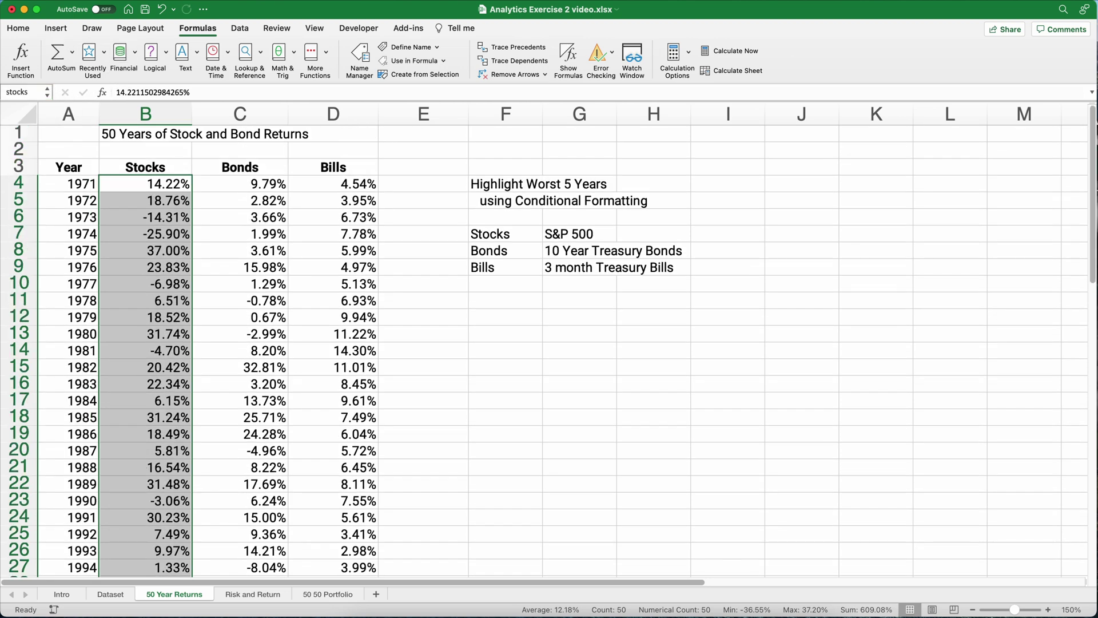
Step: Check the stocks range from the name list, then name Bonds returns C4:C53 'bonds'
{"action": "left_click", "coordinate": [130, 181]}
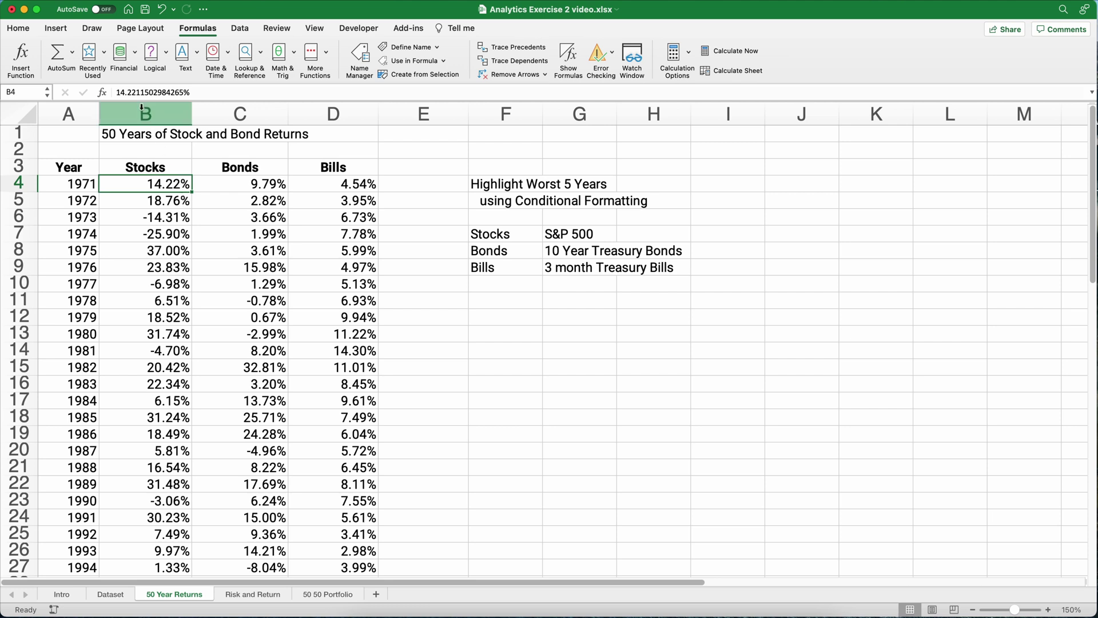
{"action": "left_click", "coordinate": [47, 95]}
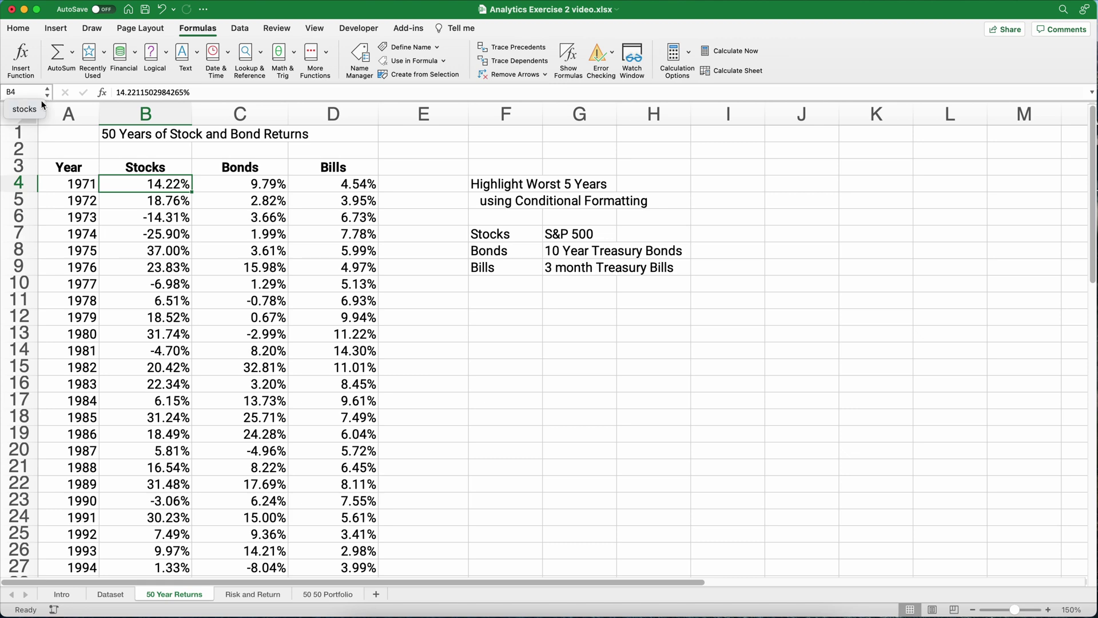
{"action": "left_click", "coordinate": [36, 107]}
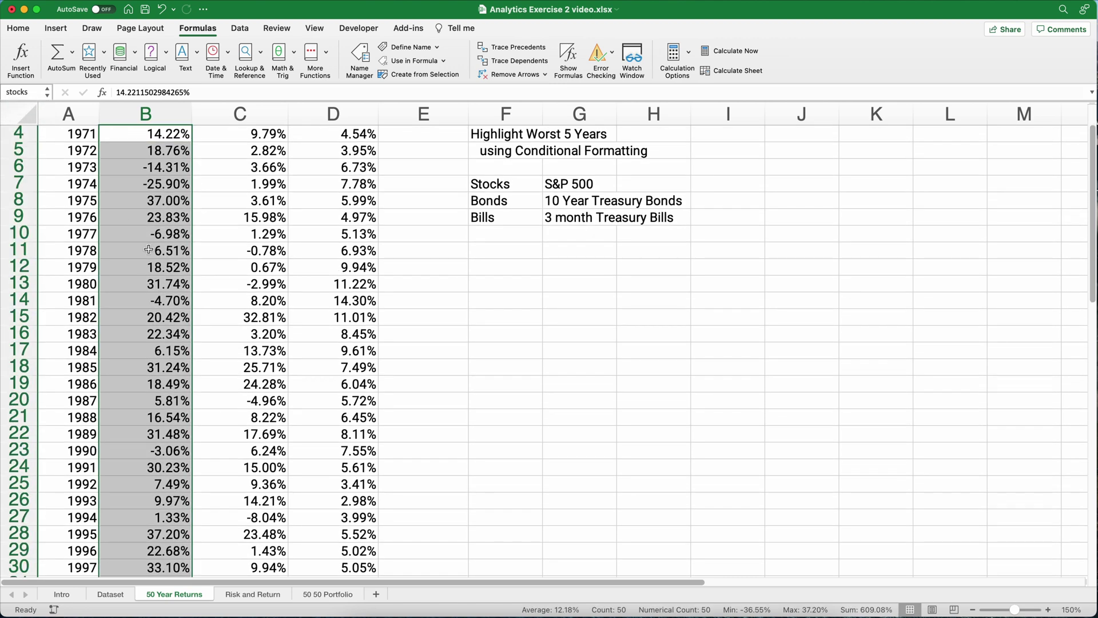
{"action": "scroll", "coordinate": [148, 248], "scroll_direction": "up", "scroll_amount": 2}
{"action": "left_click", "coordinate": [228, 185]}
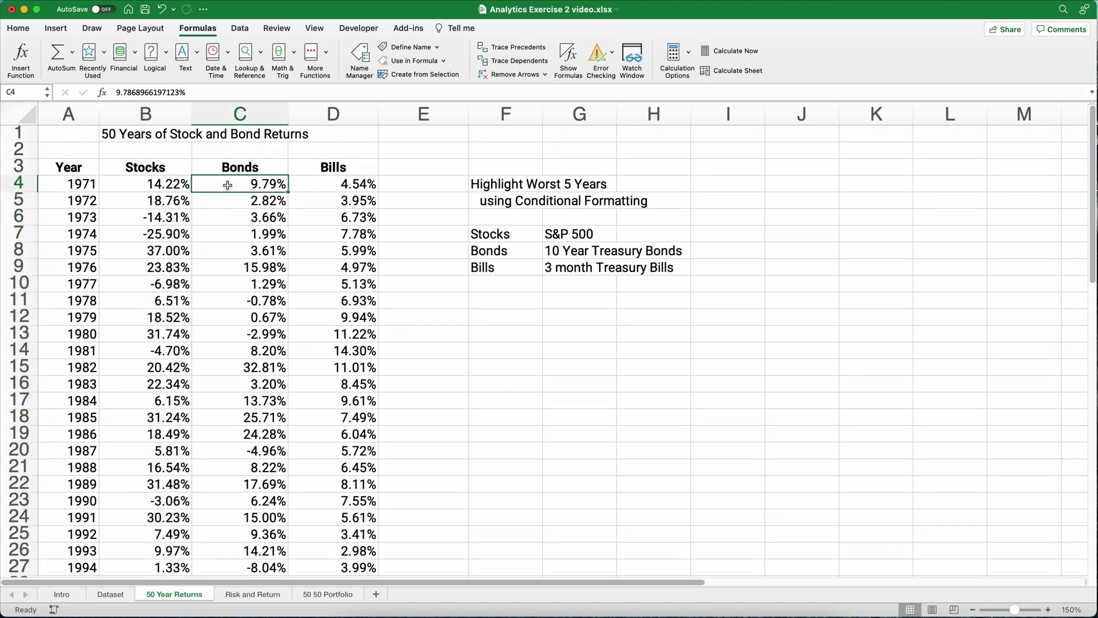
{"action": "key", "text": "super+shift+Down"}
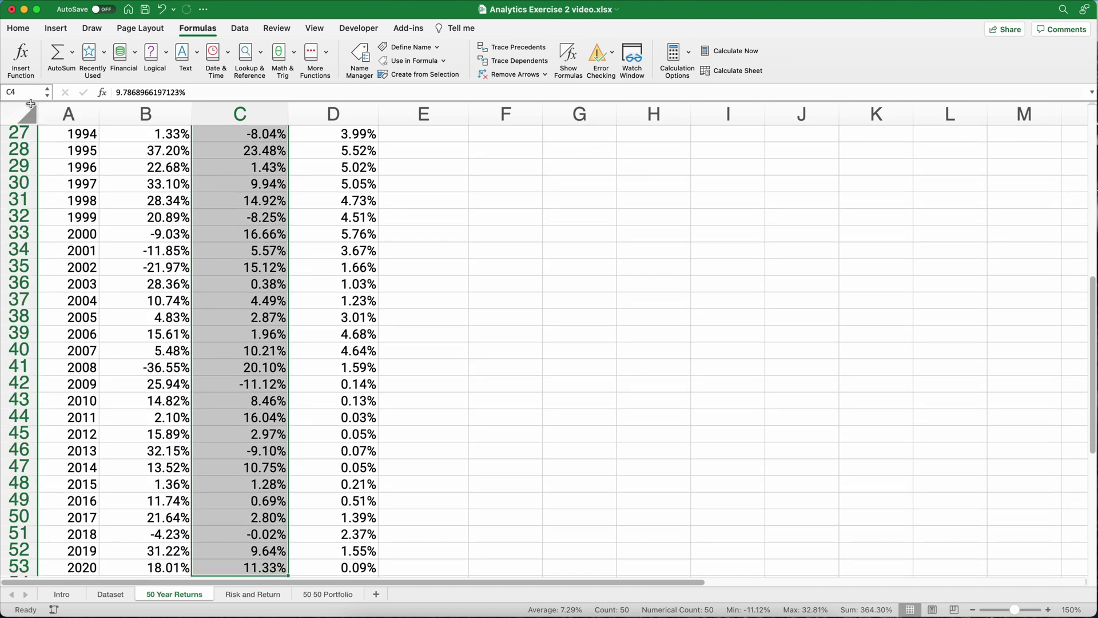
{"action": "left_click", "coordinate": [28, 96]}
{"action": "type", "text": "bonds"}
{"action": "key", "text": "Return"}
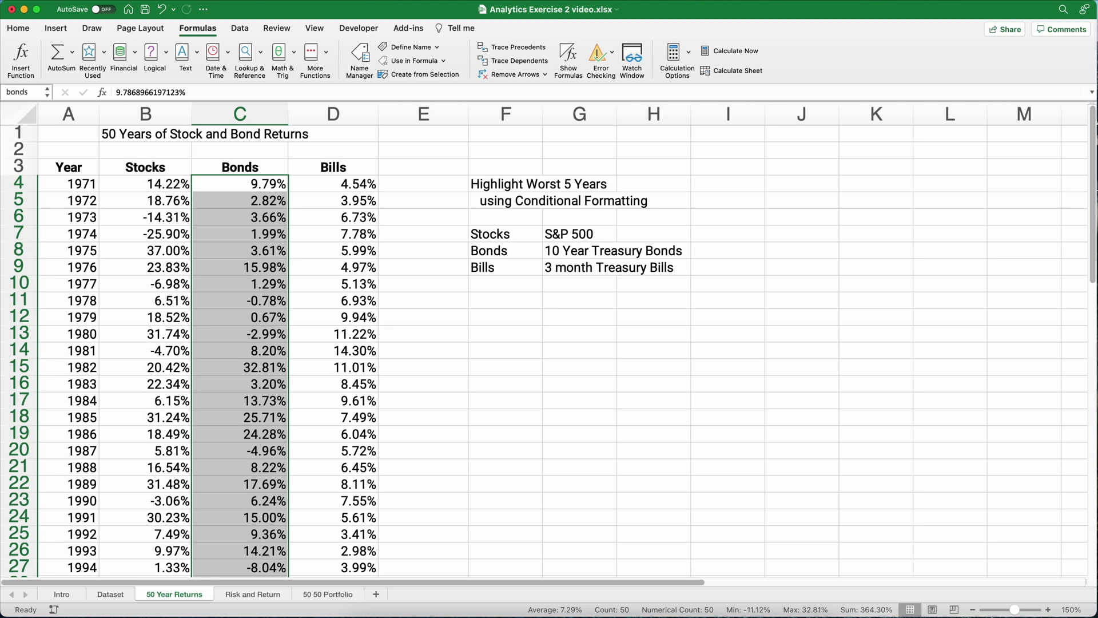
Step: Name the Bills returns D4:D53 'bills'
{"action": "left_click", "coordinate": [318, 185]}
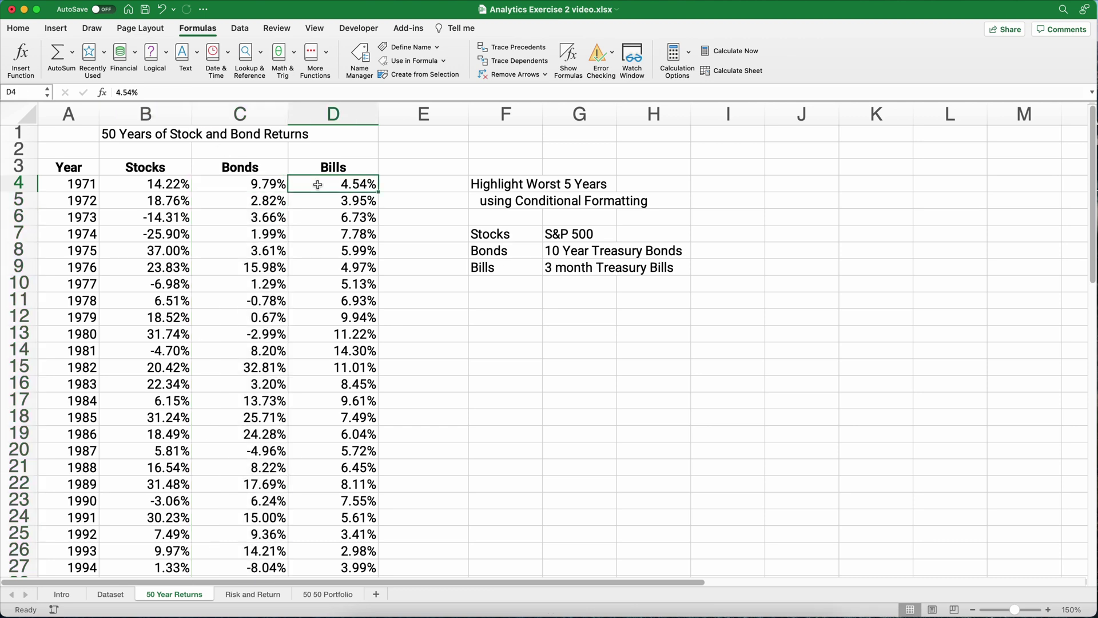
{"action": "key", "text": "super+shift+Down"}
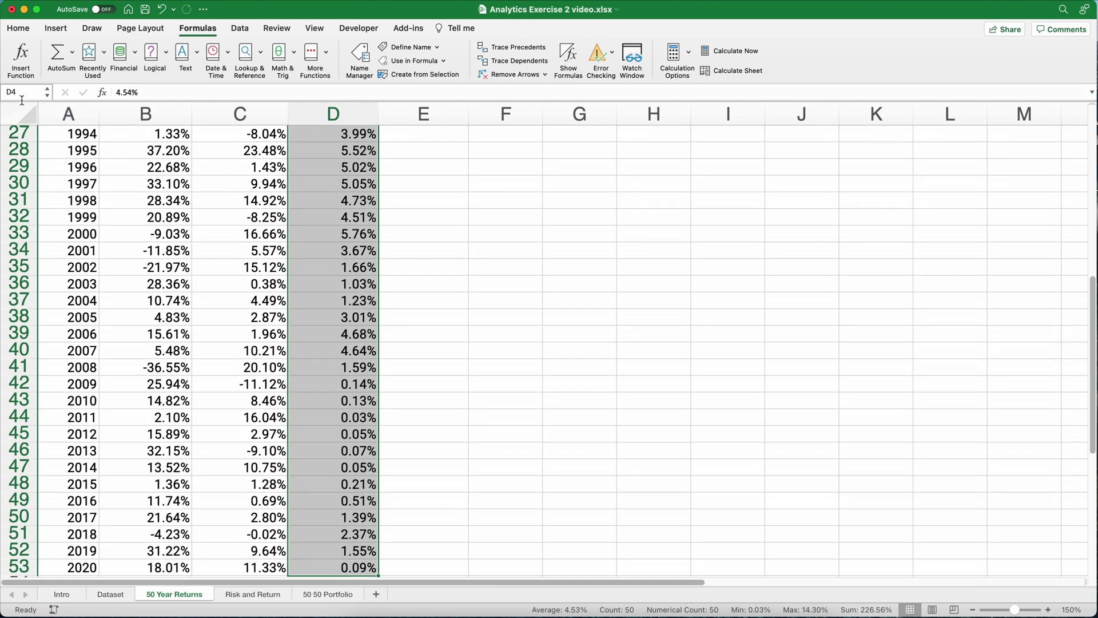
{"action": "left_click", "coordinate": [21, 100]}
{"action": "type", "text": "bills"}
{"action": "key", "text": "Return"}
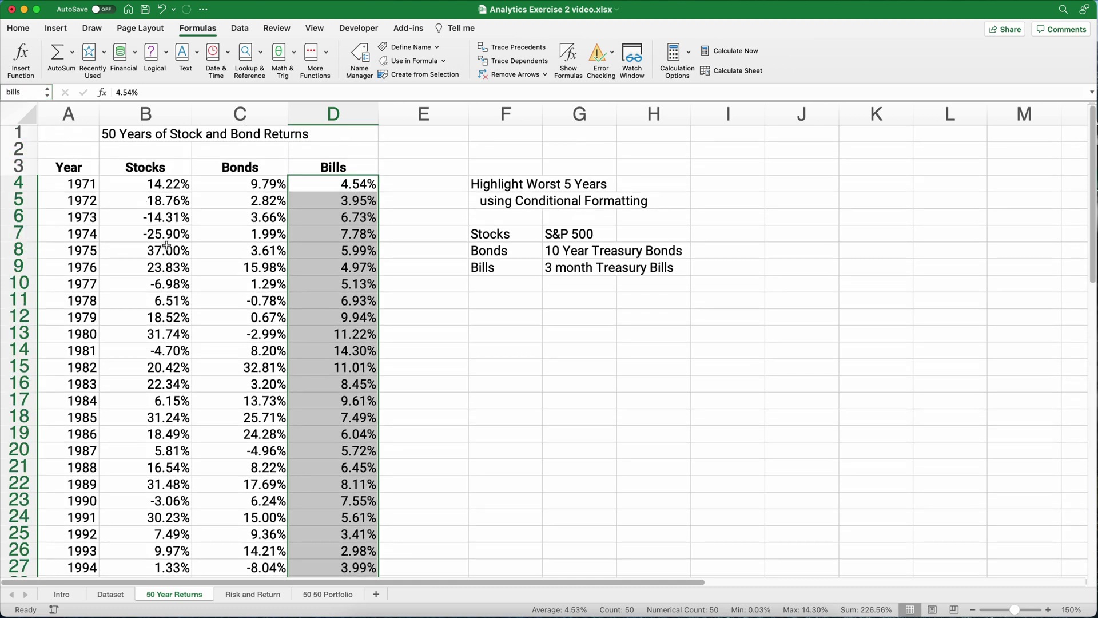
Step: Select the Stocks returns B4:B53 with Ctrl+Shift+Down starting from B4
{"action": "left_click", "coordinate": [523, 345]}
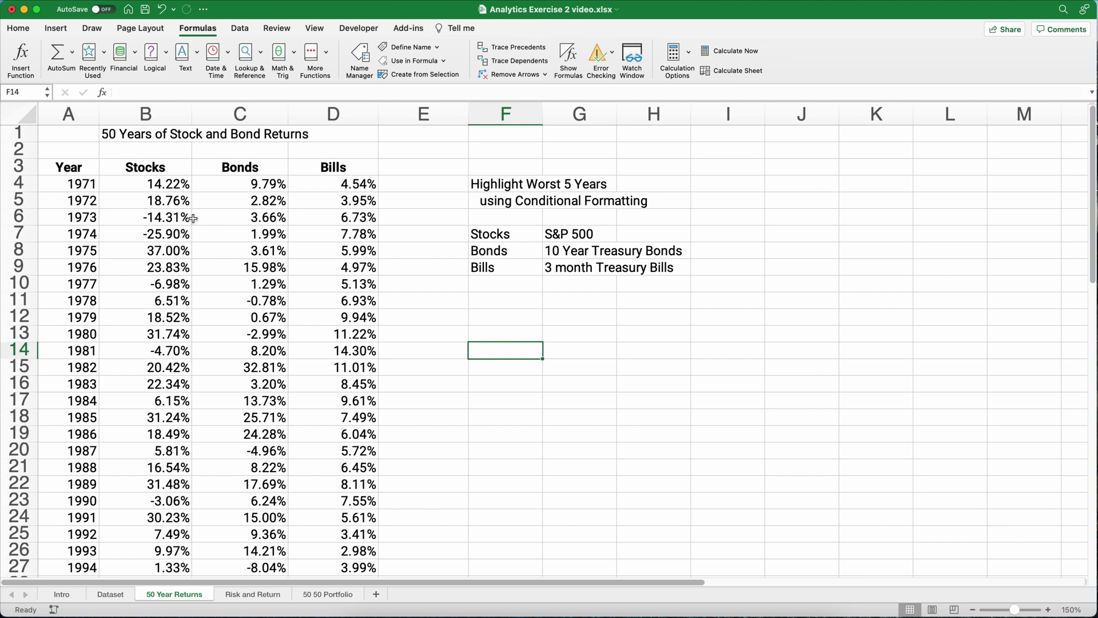
{"action": "left_click_drag", "start_coordinate": [158, 184], "coordinate": [171, 267]}
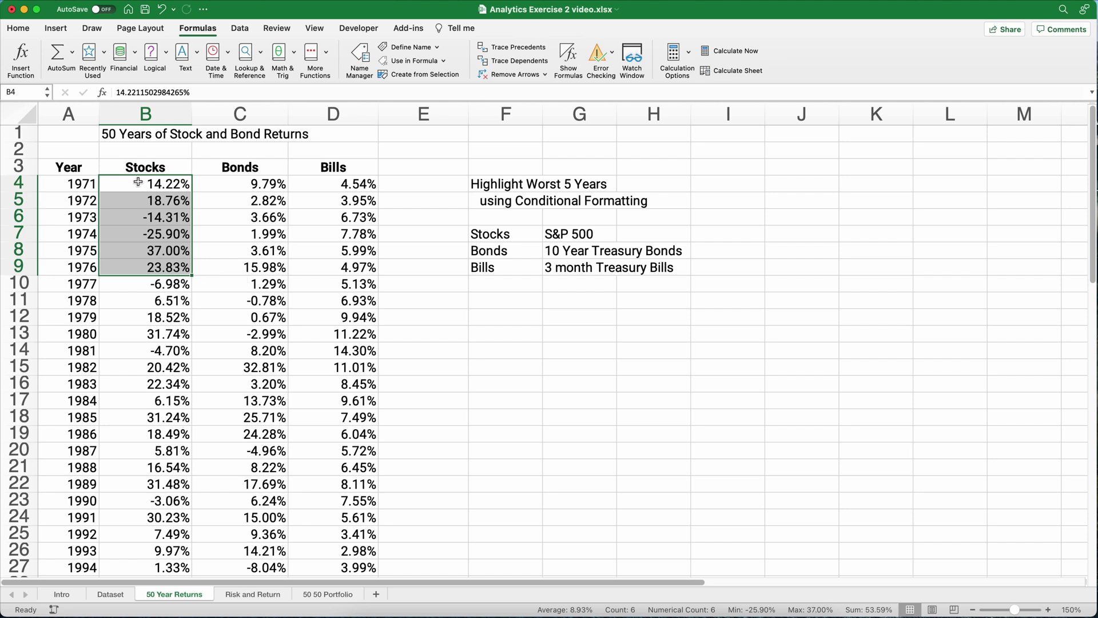
{"action": "left_click", "coordinate": [138, 182]}
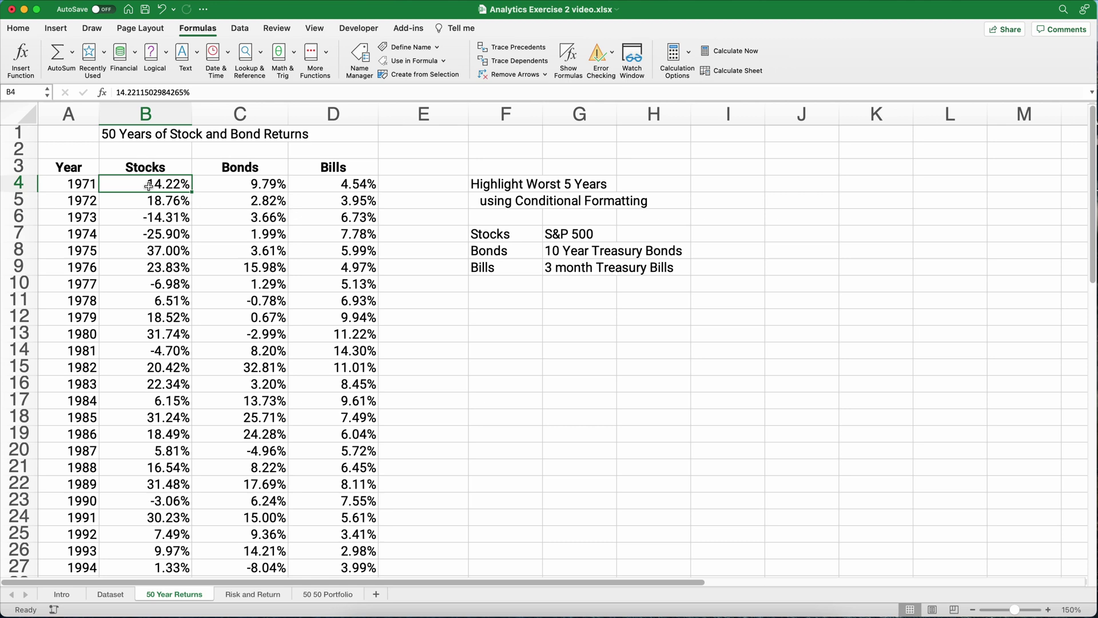
{"action": "key", "text": "super+shift+Down"}
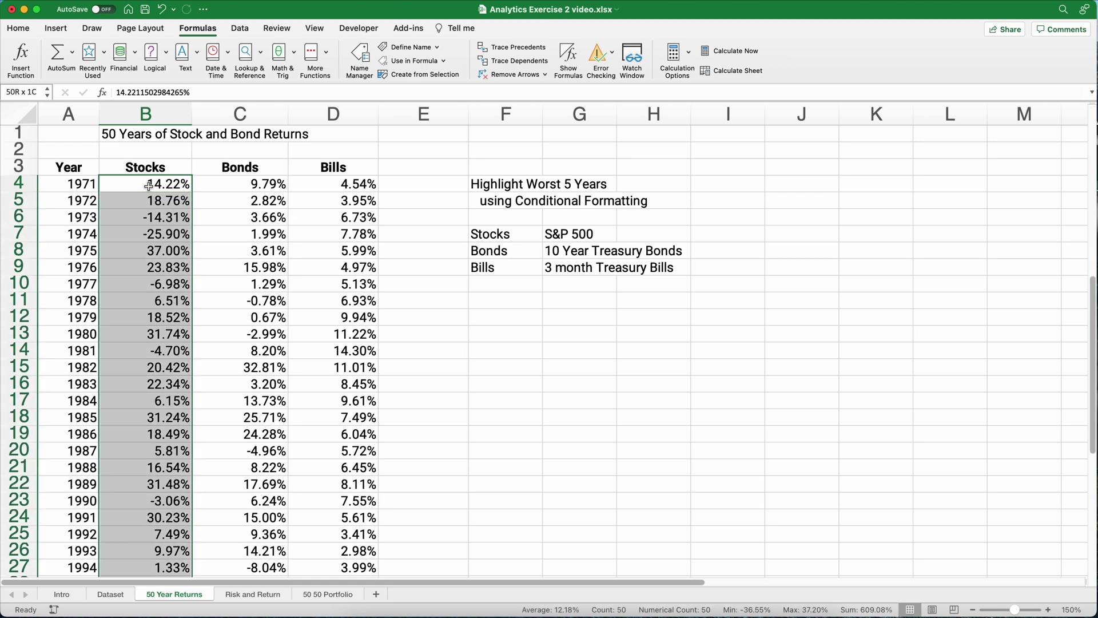
Step: Apply a Bottom 5 Items rule with Light Red Fill and Dark Red Text to the Stocks returns
{"action": "left_click", "coordinate": [26, 30]}
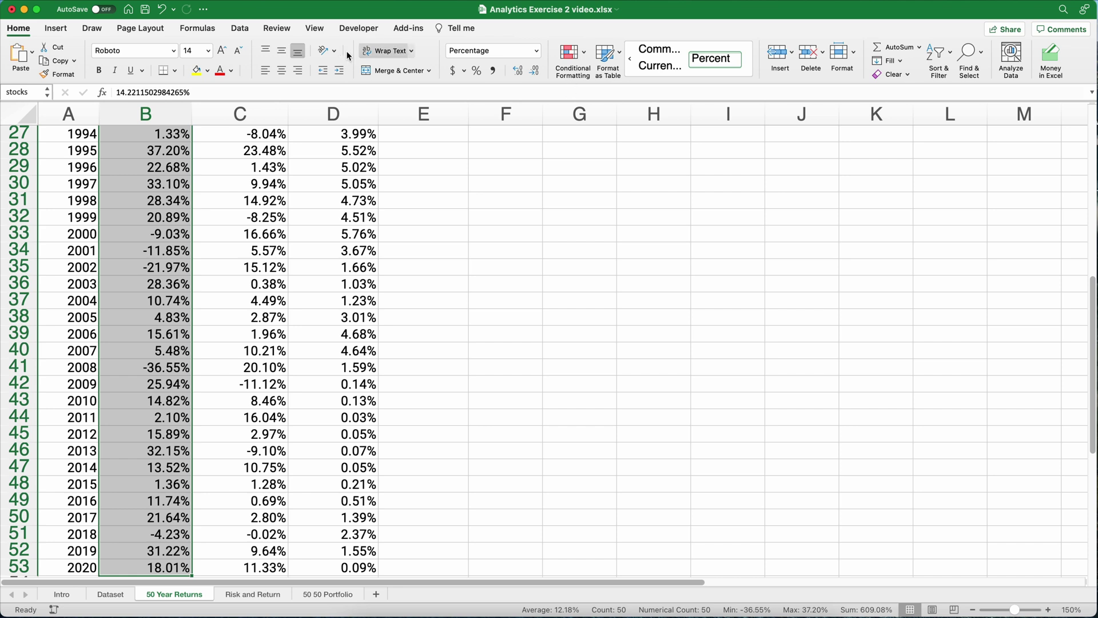
{"action": "left_click", "coordinate": [574, 56]}
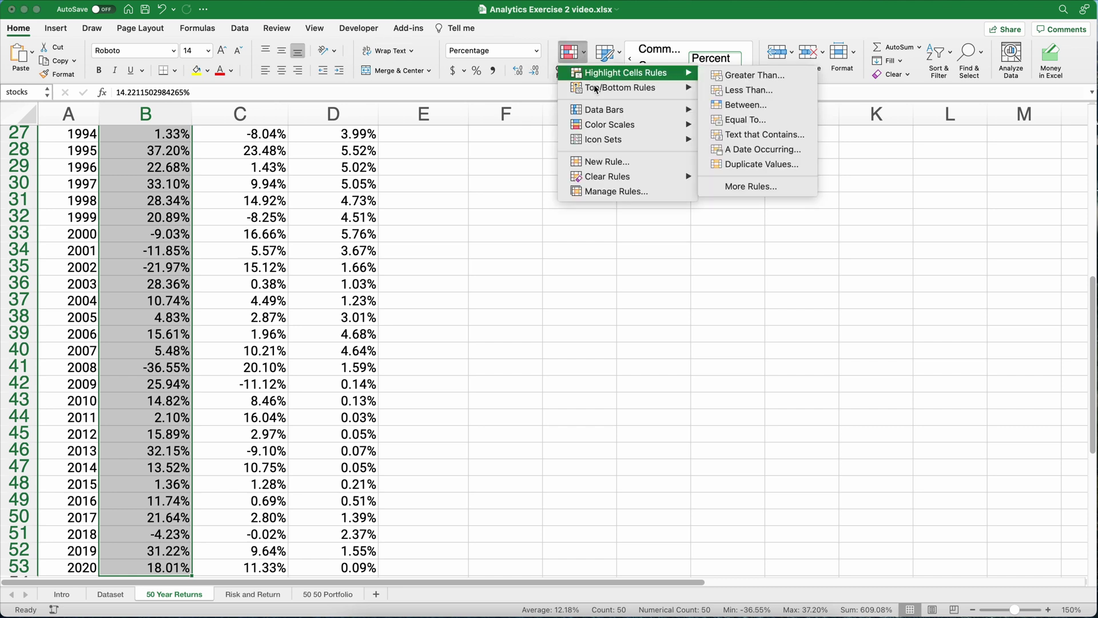
{"action": "mouse_move", "coordinate": [601, 90]}
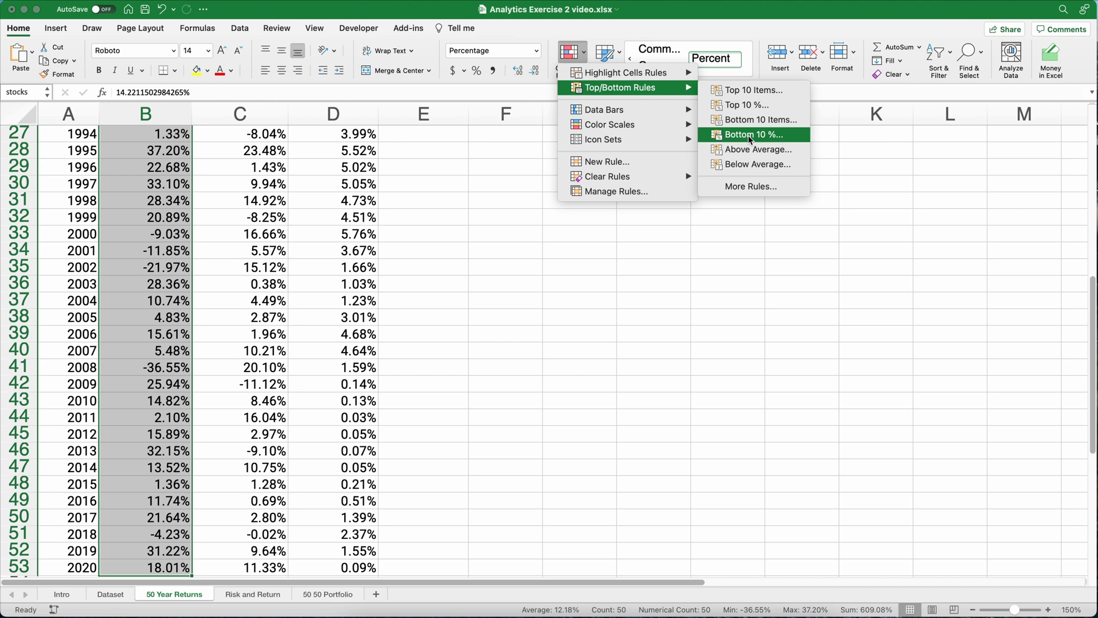
{"action": "left_click", "coordinate": [751, 119]}
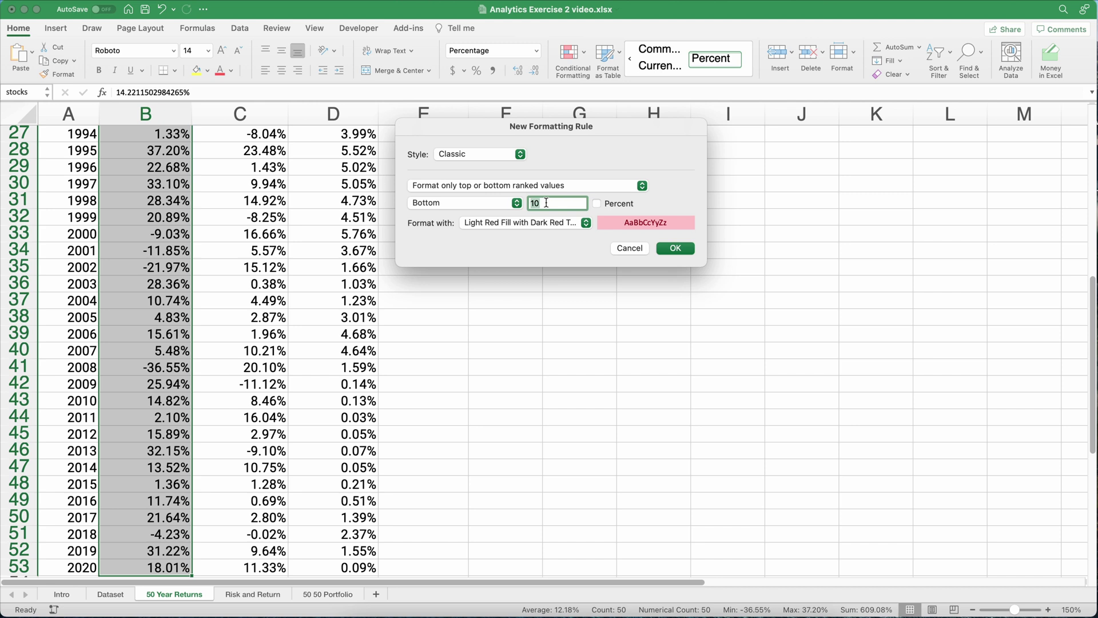
{"action": "type", "text": "5"}
{"action": "left_click", "coordinate": [588, 225]}
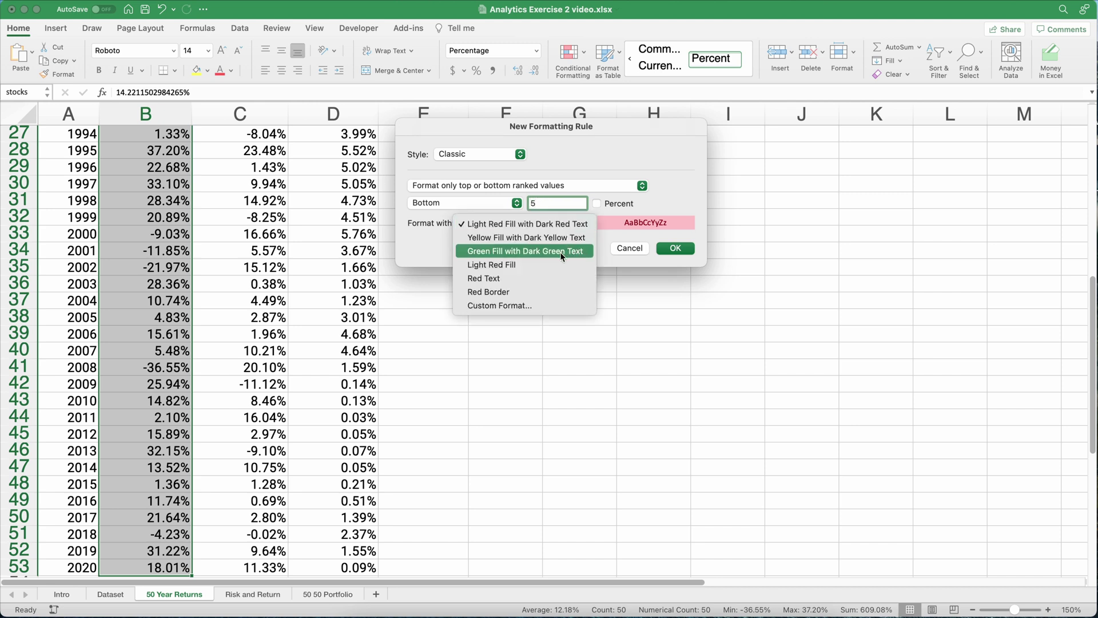
{"action": "left_click", "coordinate": [572, 224]}
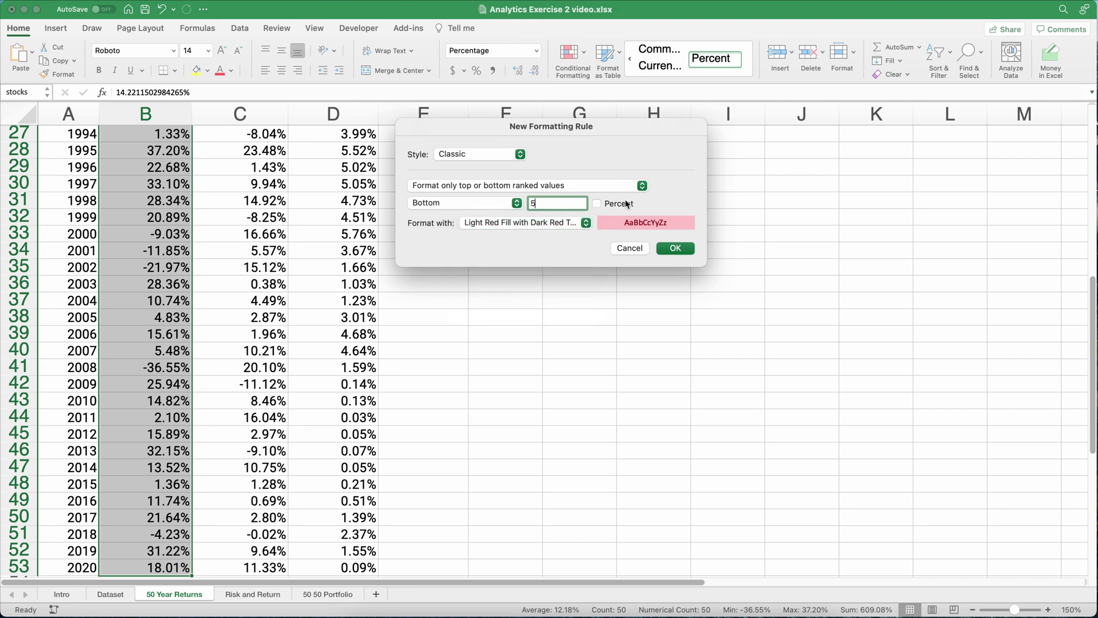
{"action": "left_click", "coordinate": [673, 250]}
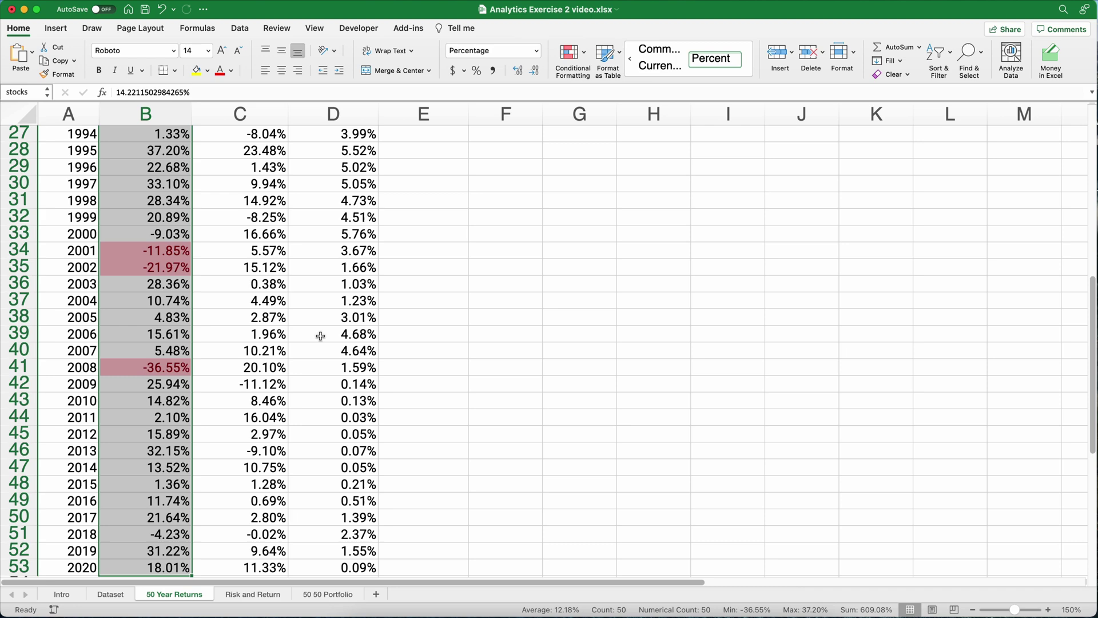
{"action": "left_click", "coordinate": [190, 350]}
{"action": "scroll", "coordinate": [130, 346], "scroll_direction": "up", "scroll_amount": 10}
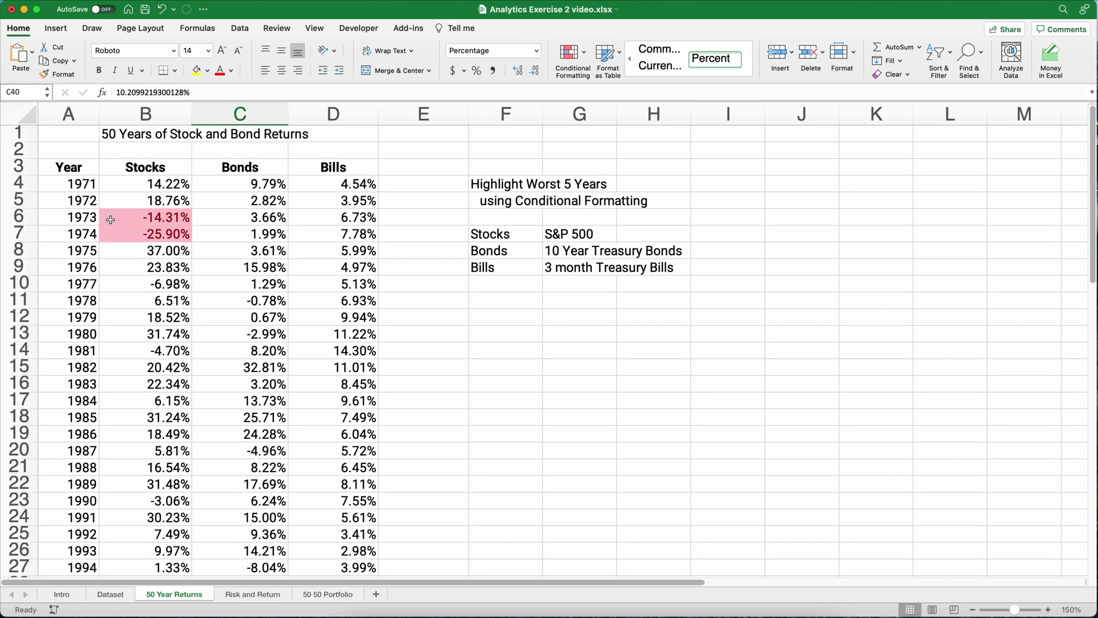
{"action": "scroll", "coordinate": [143, 237], "scroll_direction": "down", "scroll_amount": 8}
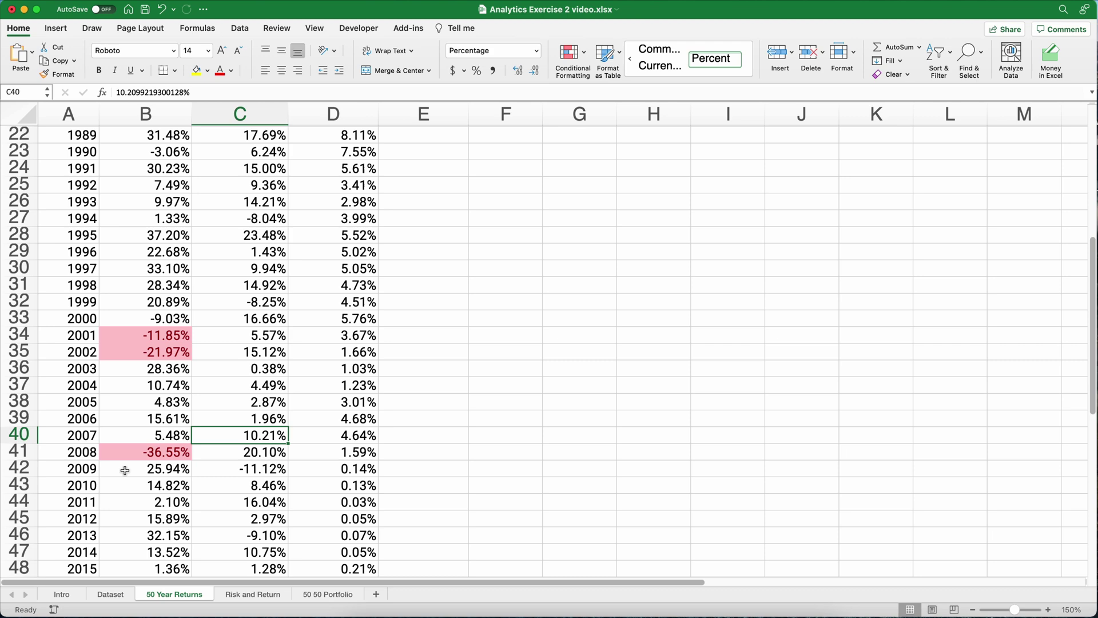
{"action": "scroll", "coordinate": [120, 472], "scroll_direction": "down", "scroll_amount": 5}
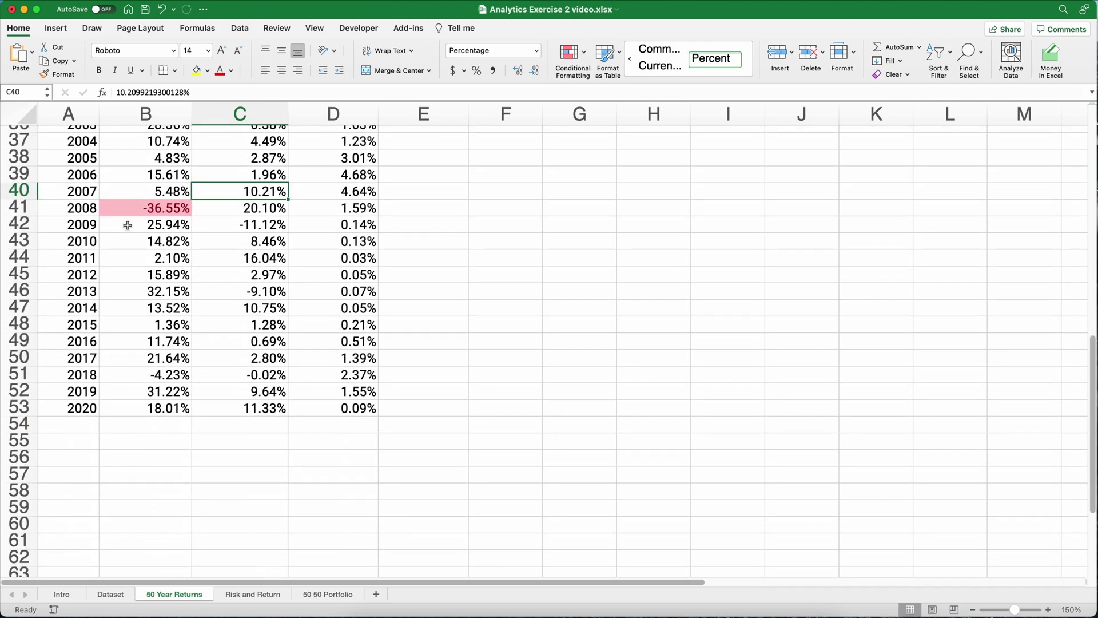
{"action": "left_click_drag", "start_coordinate": [123, 224], "coordinate": [125, 302]}
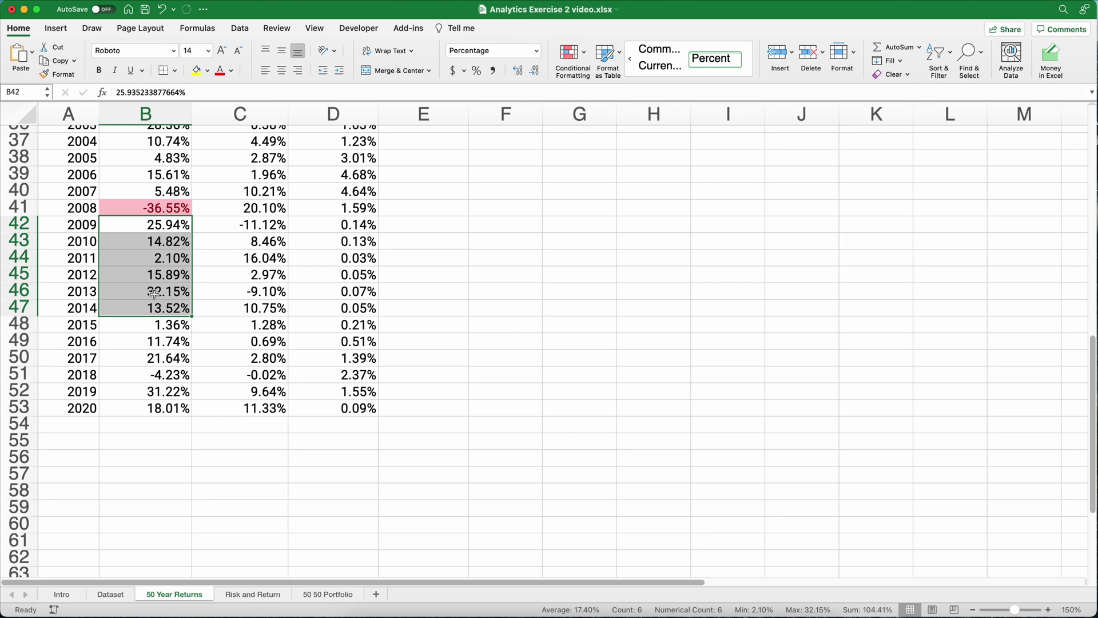
{"action": "scroll", "coordinate": [160, 308], "scroll_direction": "up", "scroll_amount": 8}
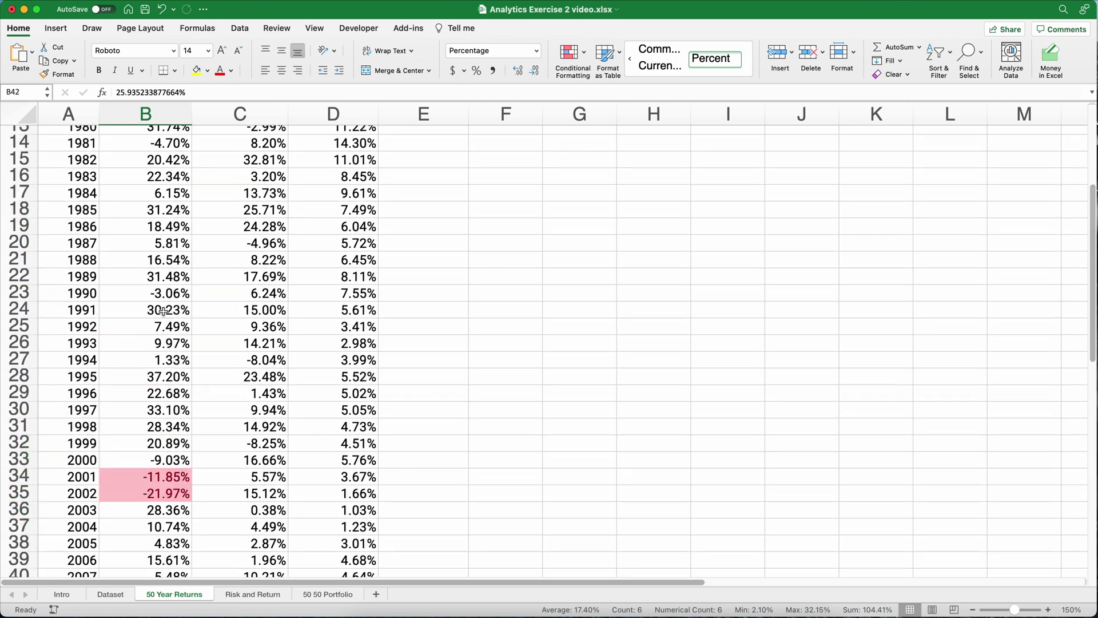
{"action": "scroll", "coordinate": [164, 311], "scroll_direction": "up", "scroll_amount": 4}
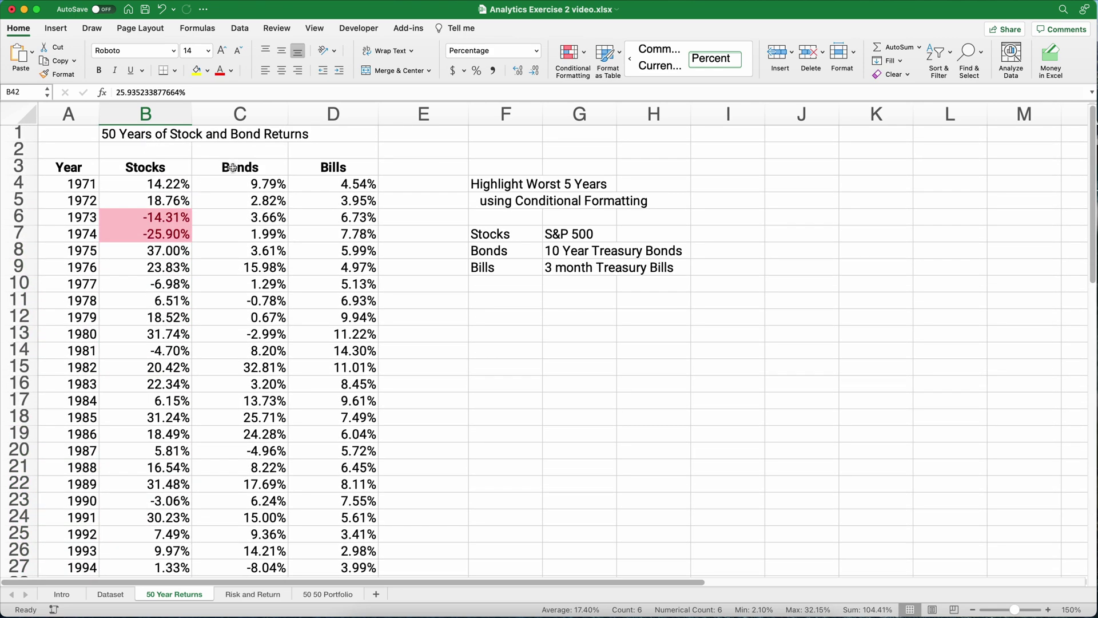
Step: Apply a Bottom 10% conditional formatting rule to the Bonds returns C4:C53
{"action": "left_click", "coordinate": [241, 187]}
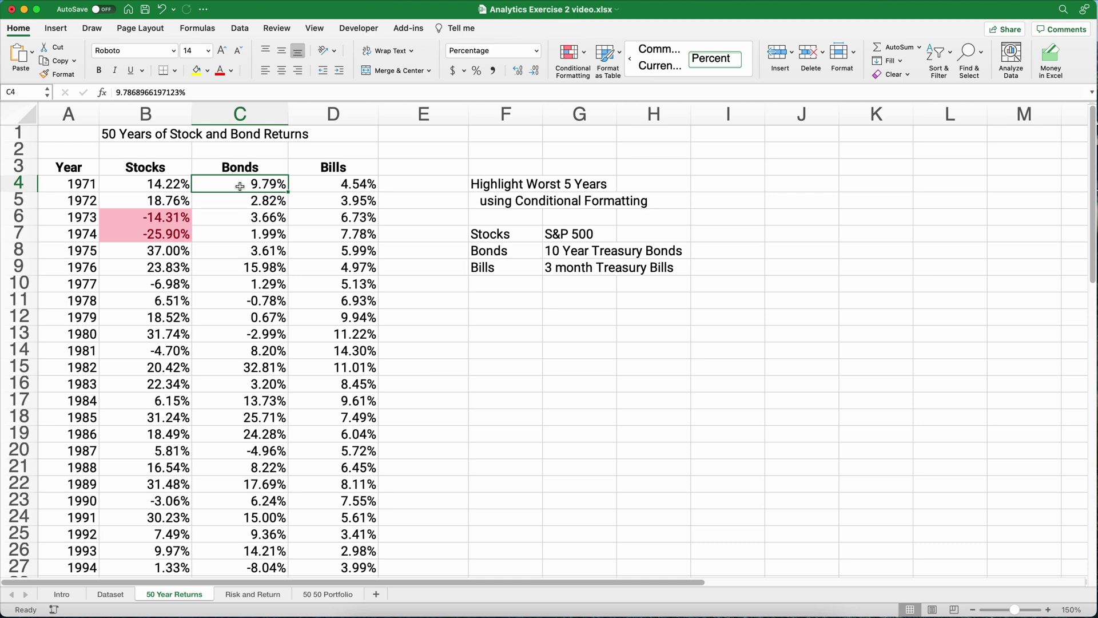
{"action": "key", "text": "ctrl+shift+Down"}
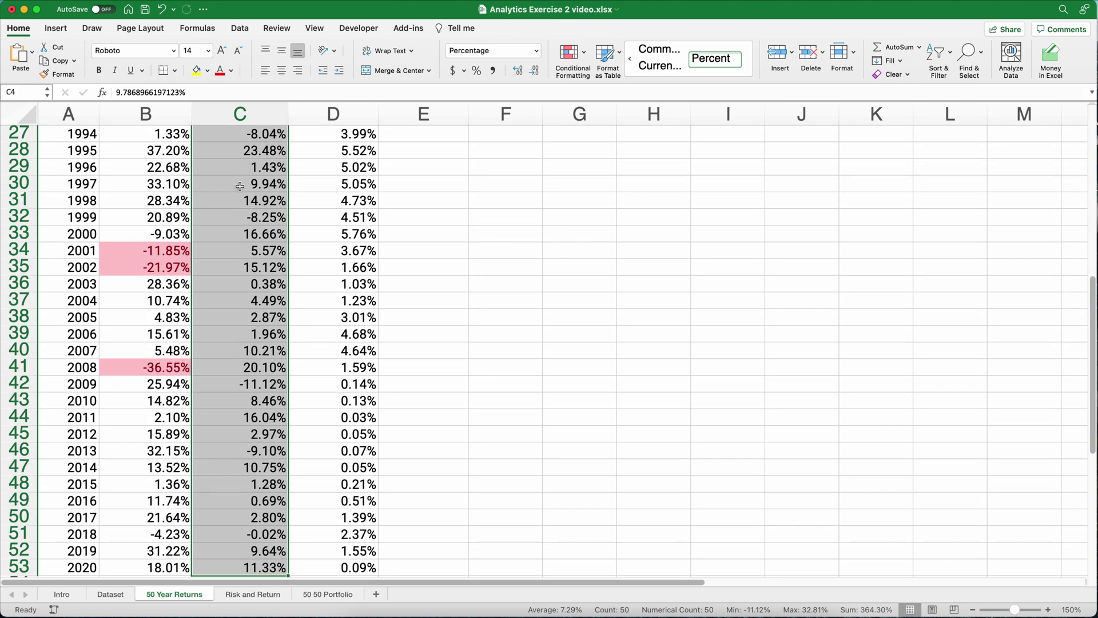
{"action": "left_click", "coordinate": [580, 61]}
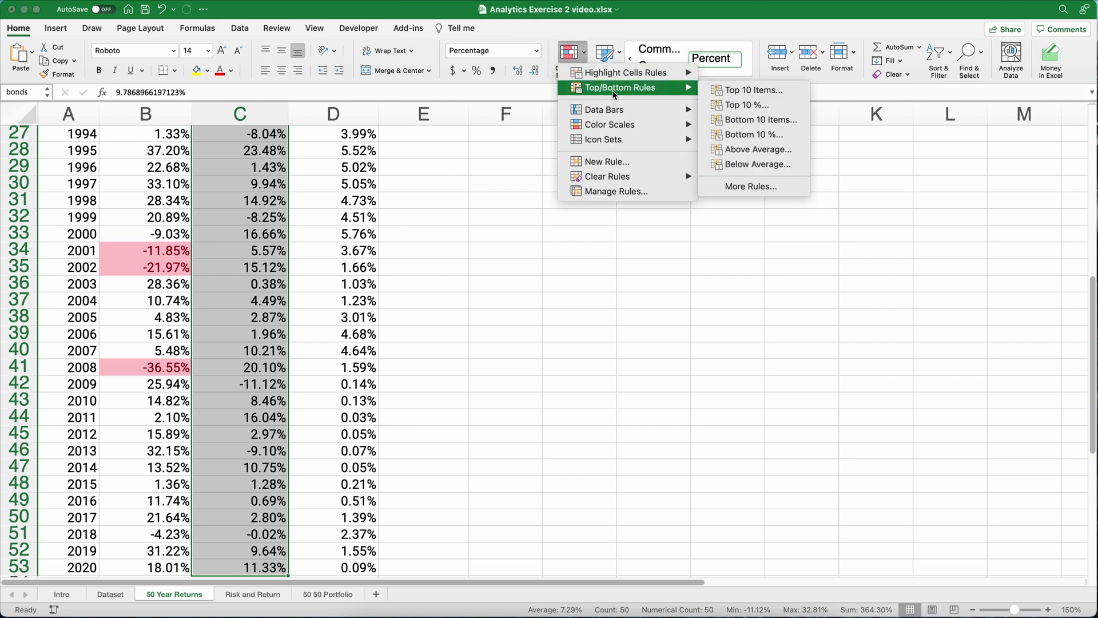
{"action": "left_click", "coordinate": [754, 135]}
{"action": "left_click", "coordinate": [675, 248]}
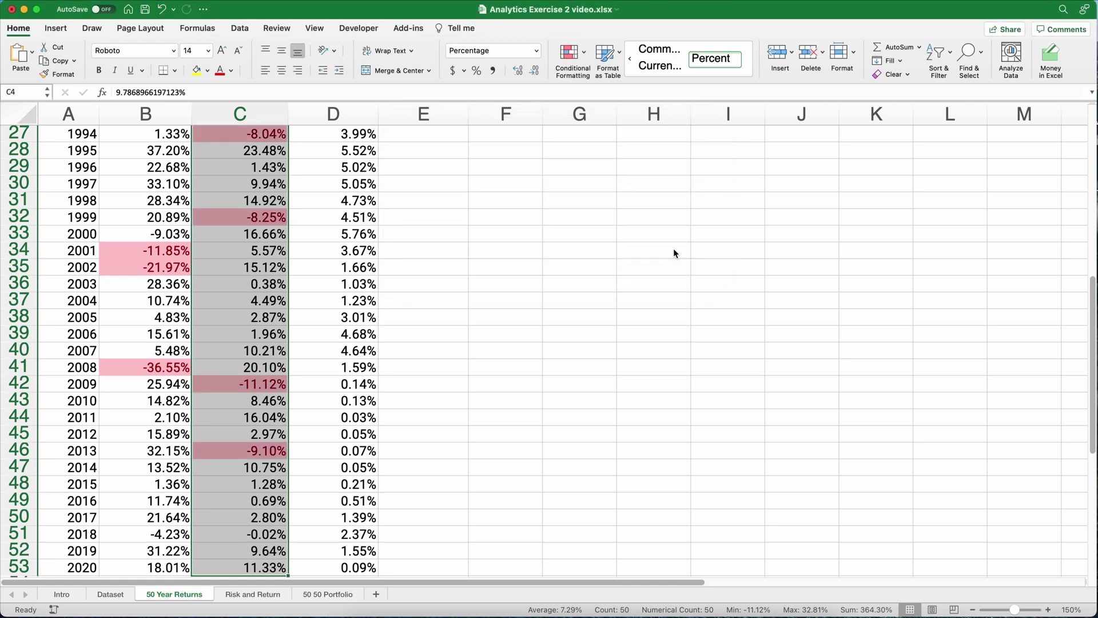
Step: Review the highlighted Bonds years, selecting the 2013 row's year, stocks and bonds values
{"action": "scroll", "coordinate": [228, 298], "scroll_direction": "up", "scroll_amount": 8}
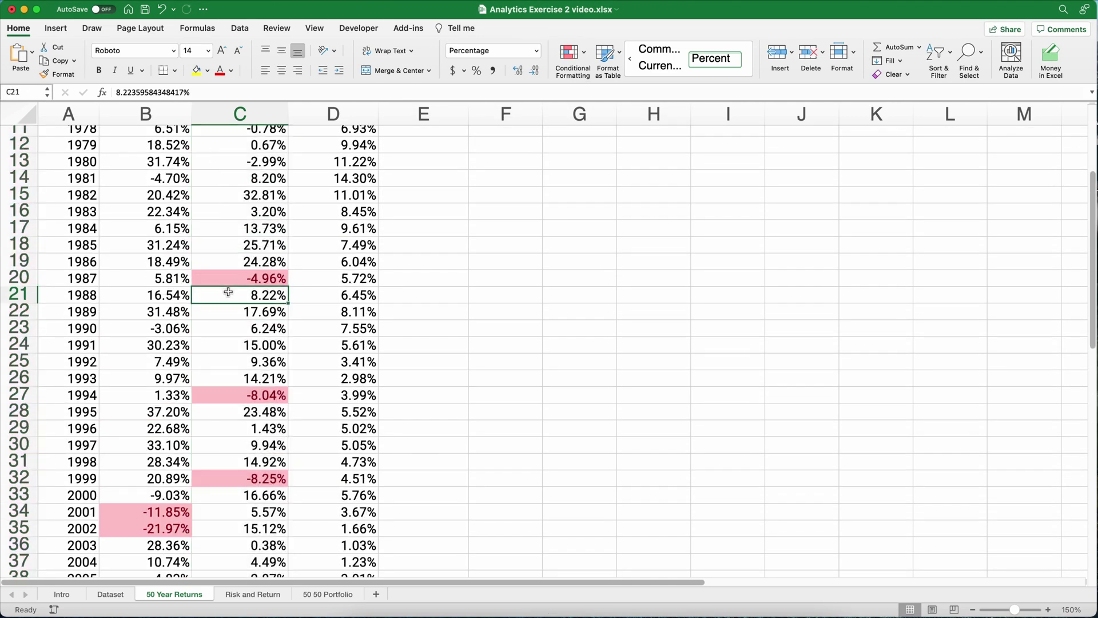
{"action": "scroll", "coordinate": [228, 292], "scroll_direction": "up", "scroll_amount": 5}
{"action": "scroll", "coordinate": [226, 286], "scroll_direction": "down", "scroll_amount": 5}
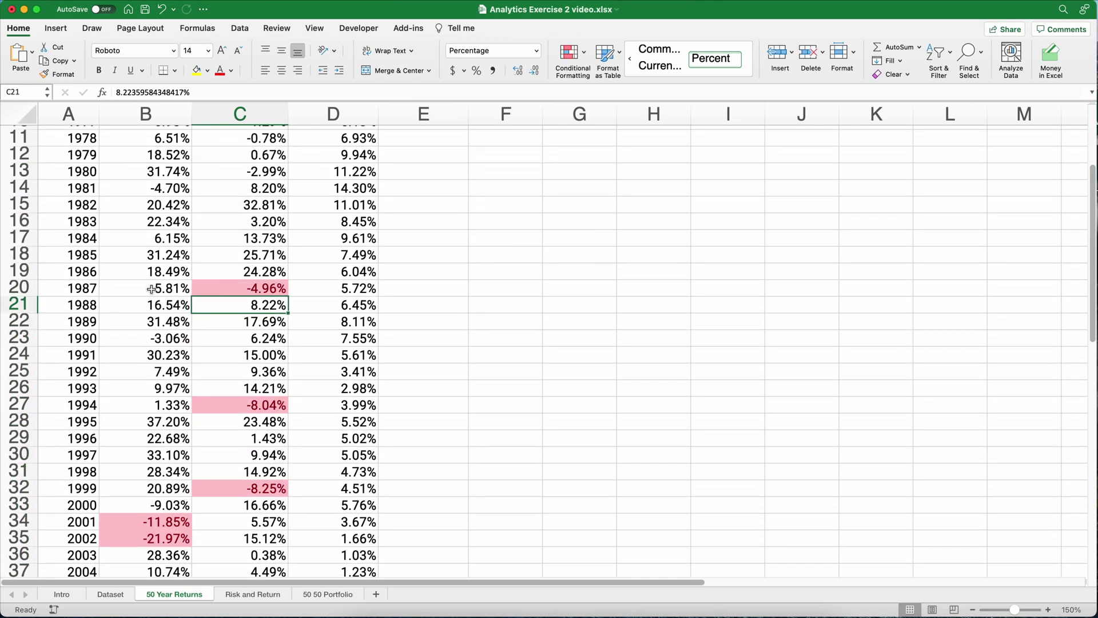
{"action": "scroll", "coordinate": [243, 289], "scroll_direction": "down", "scroll_amount": 3}
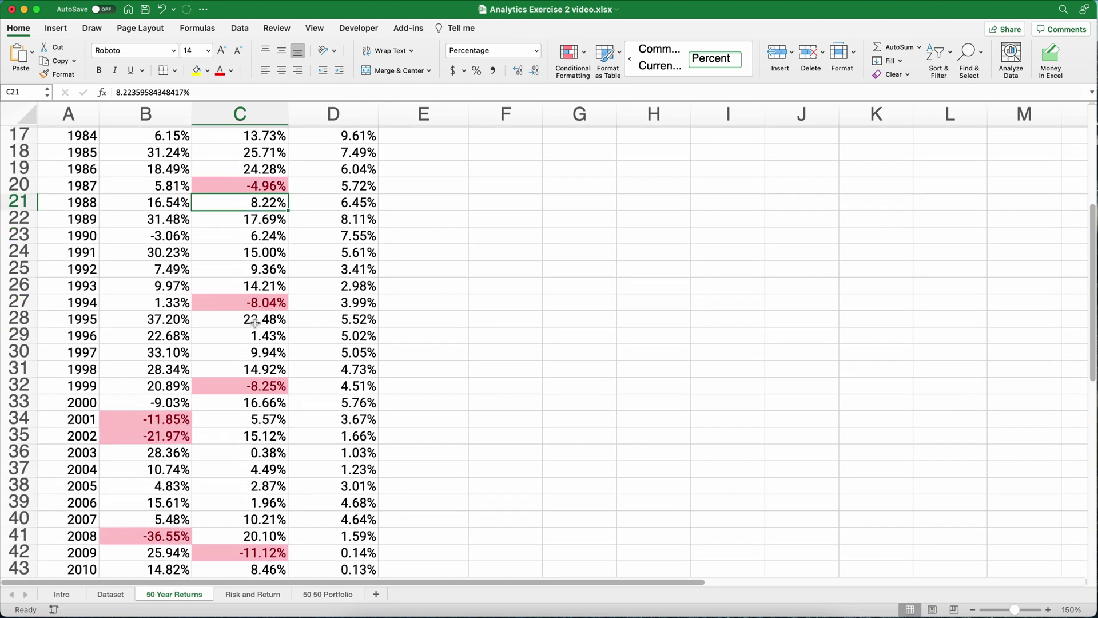
{"action": "scroll", "coordinate": [231, 325], "scroll_direction": "down", "scroll_amount": 7}
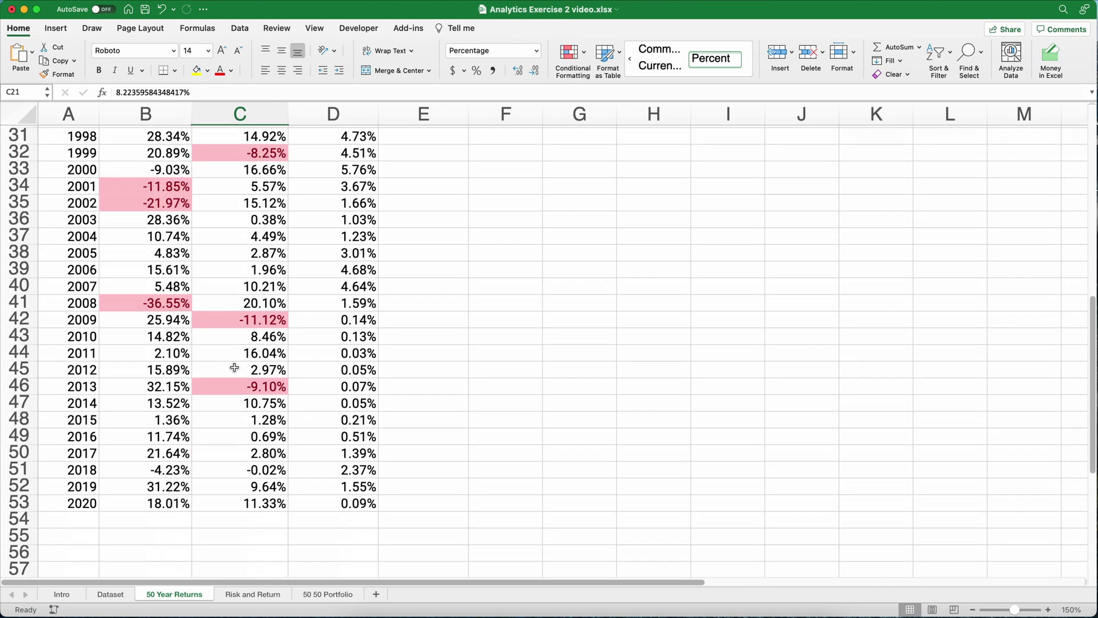
{"action": "left_click_drag", "start_coordinate": [72, 385], "coordinate": [278, 385]}
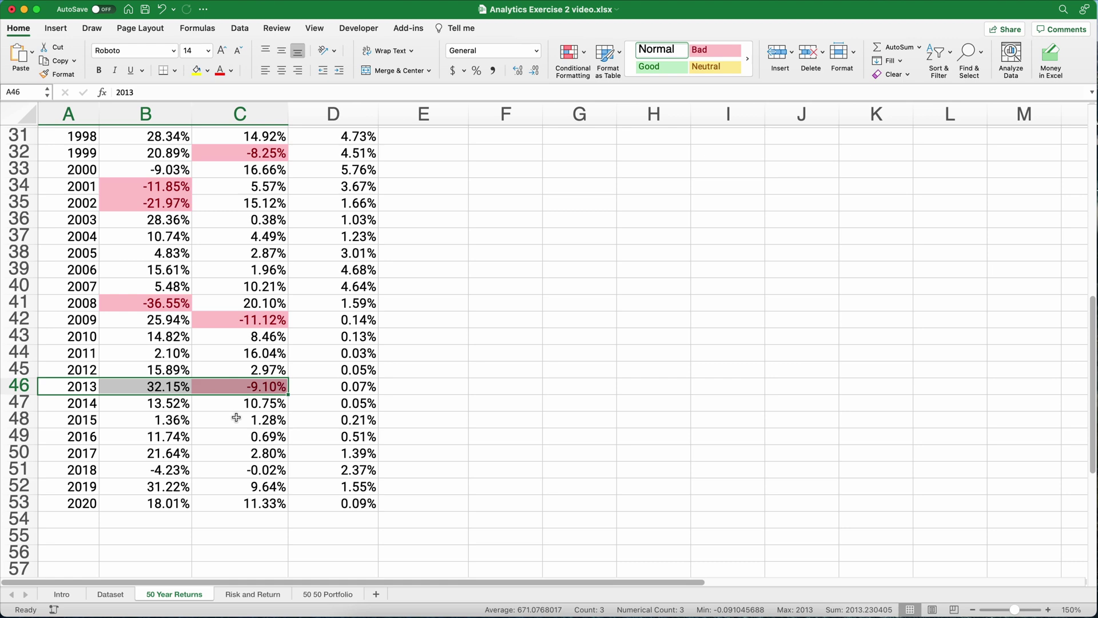
{"action": "scroll", "coordinate": [339, 402], "scroll_direction": "up", "scroll_amount": 10}
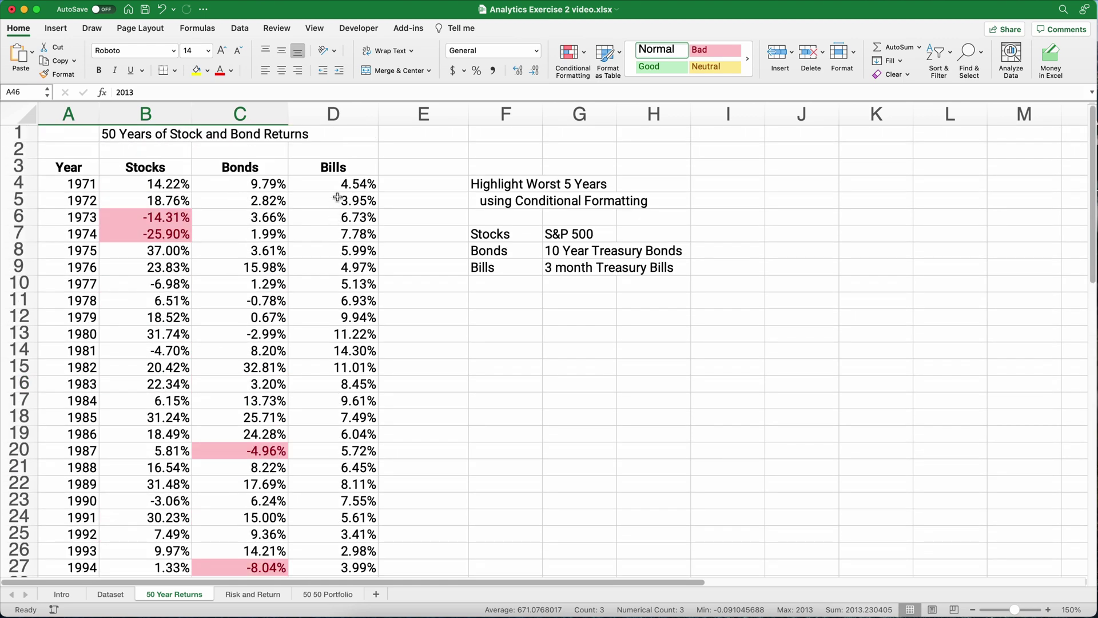
Step: Apply a Bottom 10% rule to Bills returns D4:D53 and review the 2011–2020 bill returns
{"action": "mouse_move", "coordinate": [337, 188]}
{"action": "left_mouse_down"}
{"action": "mouse_move", "coordinate": [343, 269]}
{"action": "mouse_move", "coordinate": [337, 188]}
{"action": "left_mouse_up"}
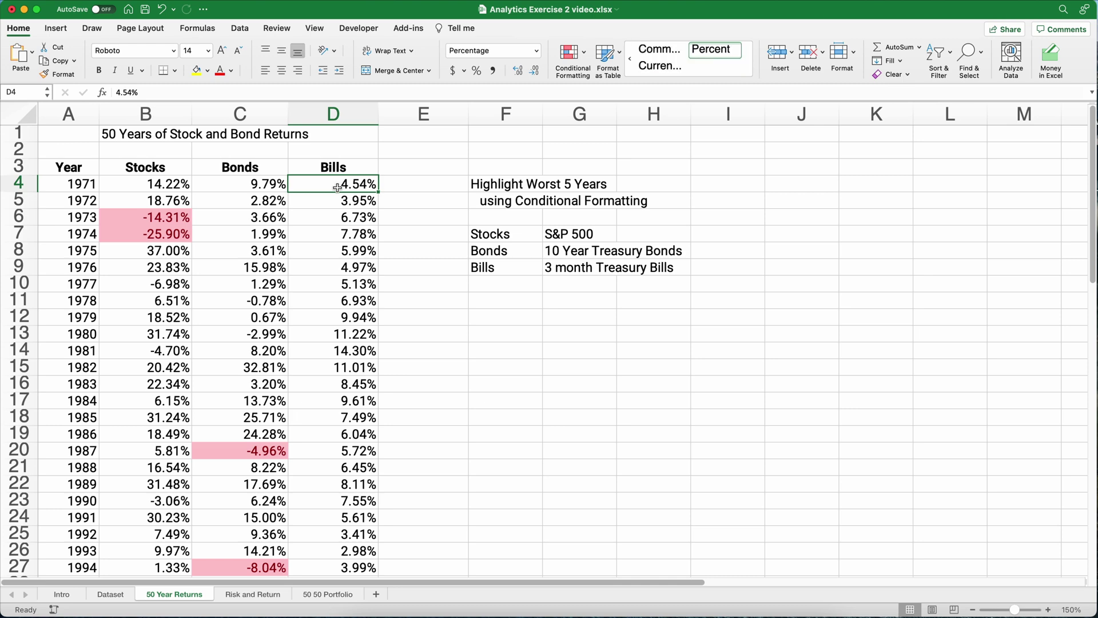
{"action": "key", "text": "super+shift+Down"}
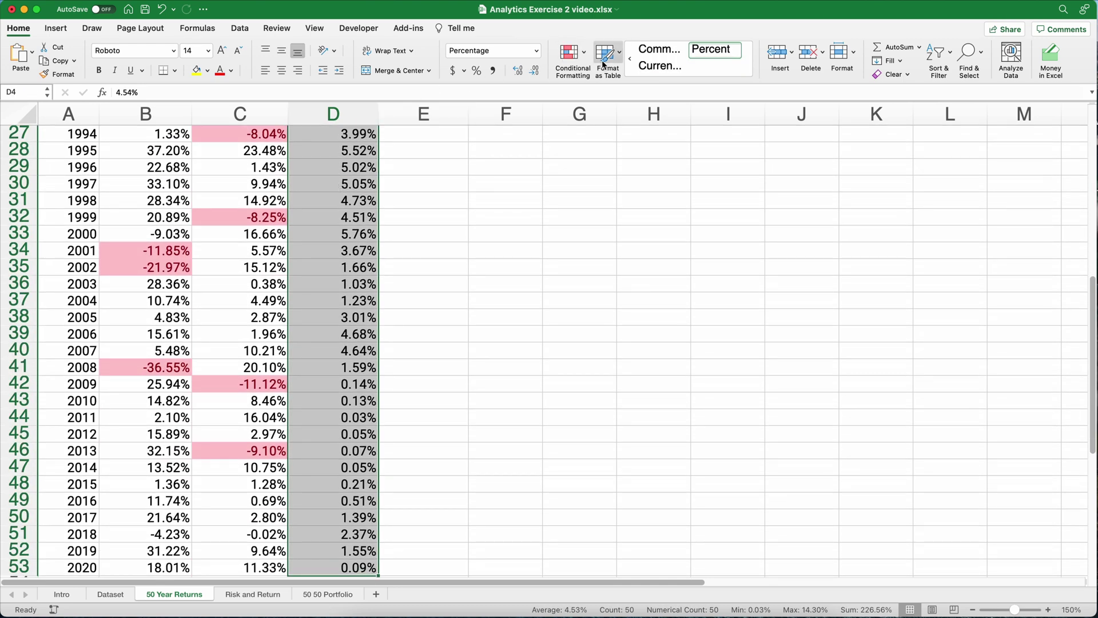
{"action": "left_click", "coordinate": [585, 53]}
{"action": "mouse_move", "coordinate": [612, 92]}
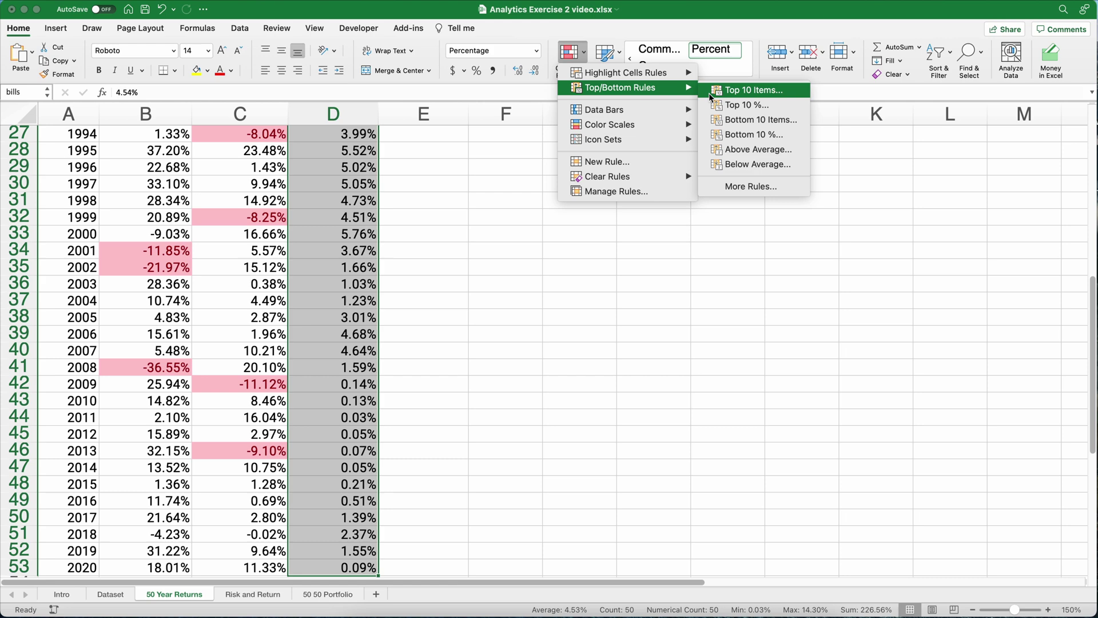
{"action": "left_click", "coordinate": [754, 134]}
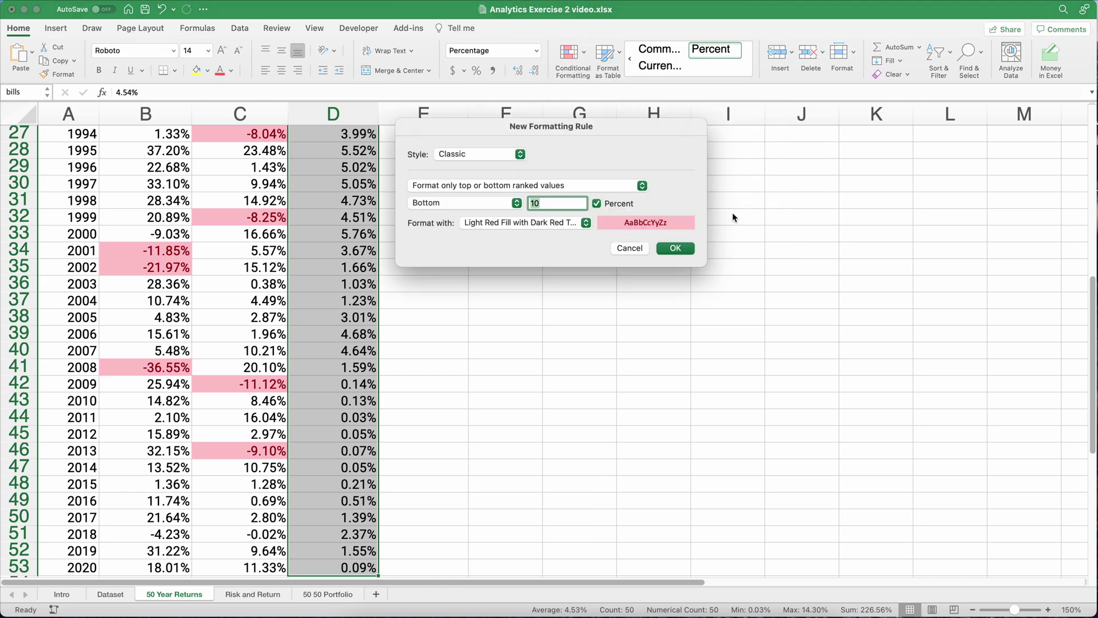
{"action": "left_click", "coordinate": [675, 248]}
{"action": "scroll", "coordinate": [357, 314], "scroll_direction": "down", "scroll_amount": 5}
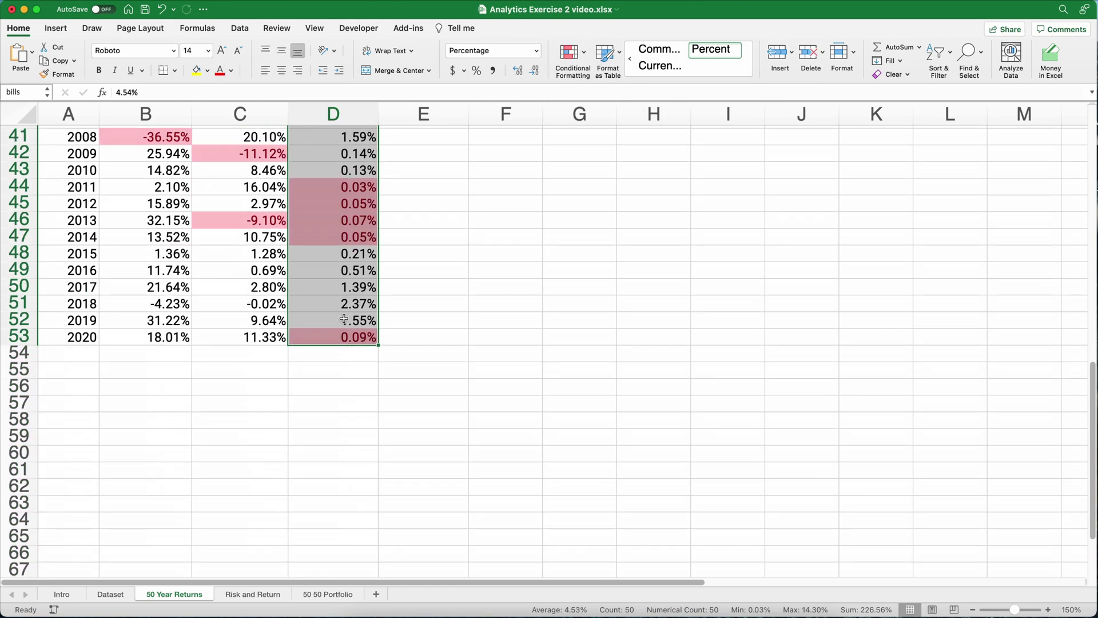
{"action": "left_click_drag", "start_coordinate": [323, 188], "coordinate": [334, 338]}
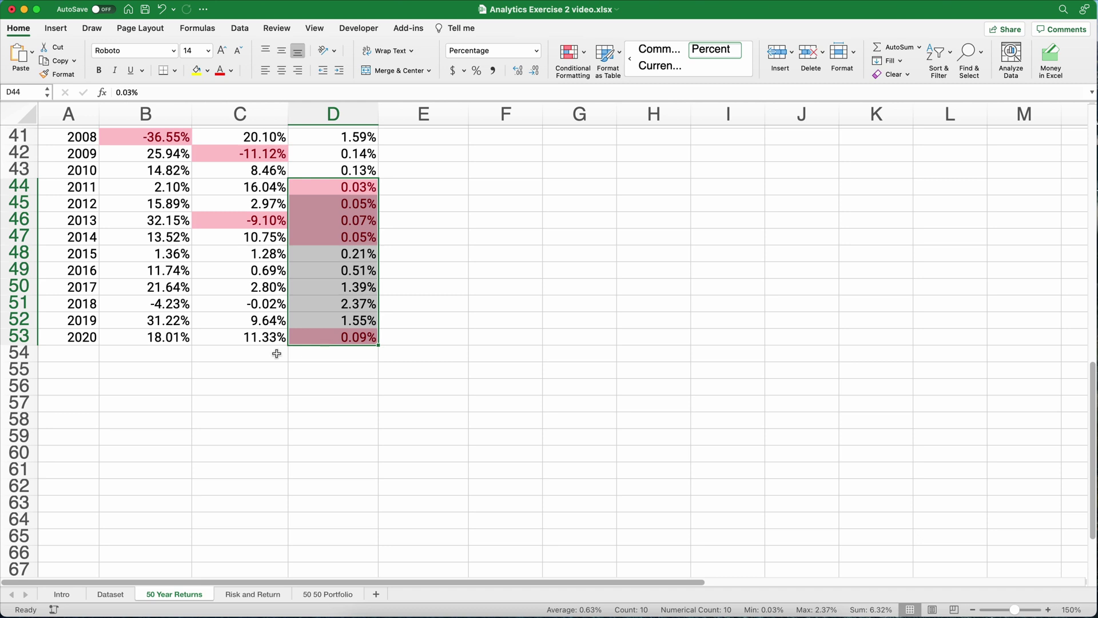
Step: On Risk and Return, link the Stocks starting amount in B3 to the Beginning Investment D1
{"action": "left_click", "coordinate": [249, 595]}
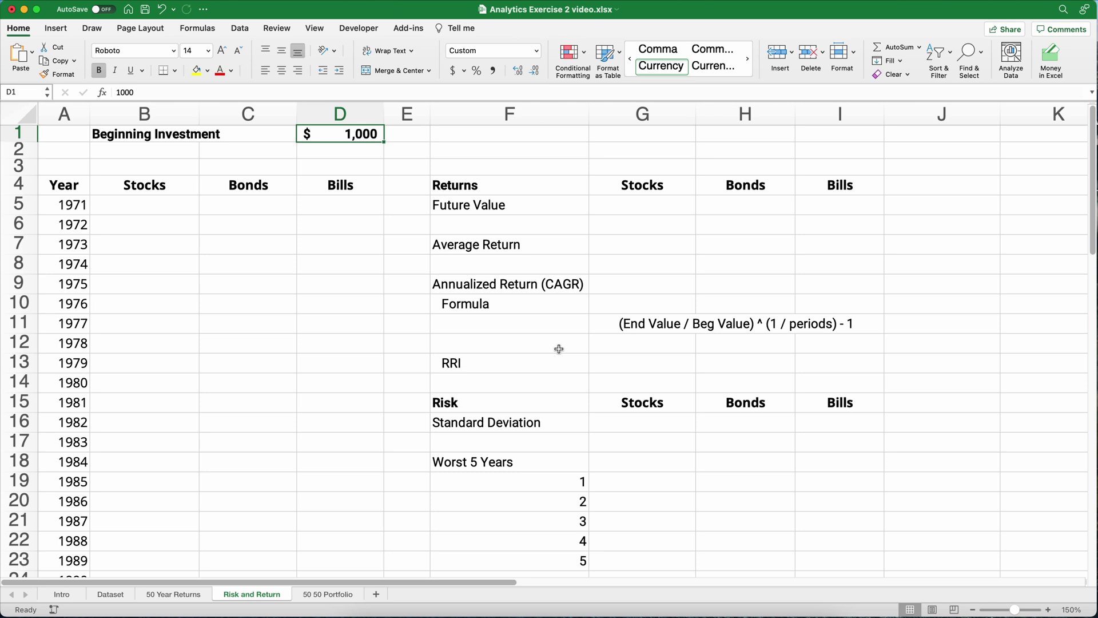
{"action": "left_click", "coordinate": [144, 200]}
{"action": "type", "text": "="}
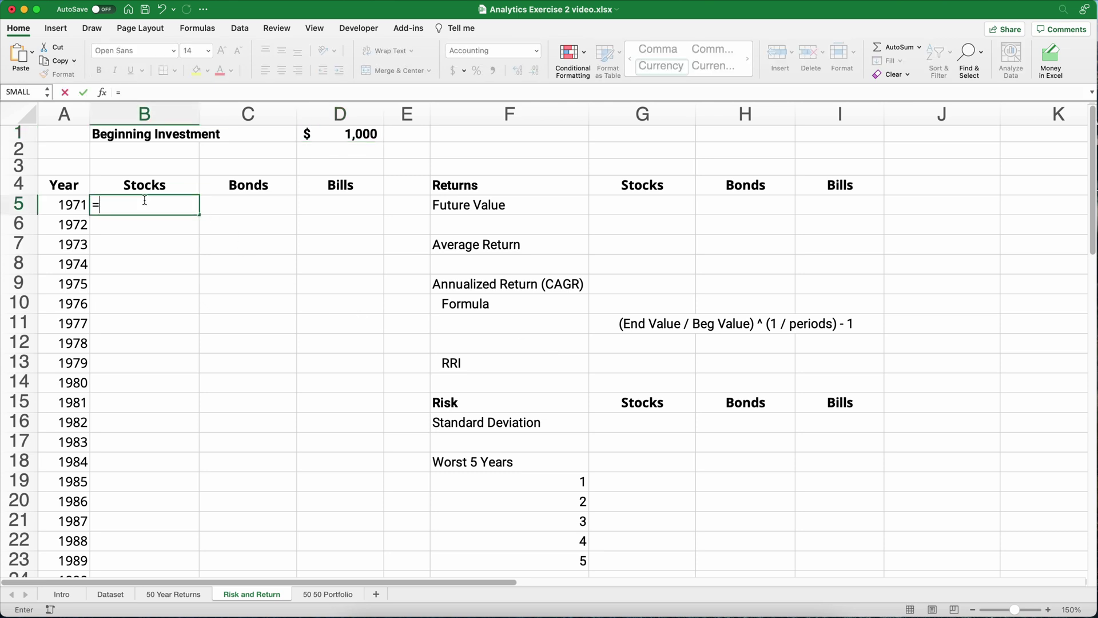
{"action": "left_click", "coordinate": [335, 134]}
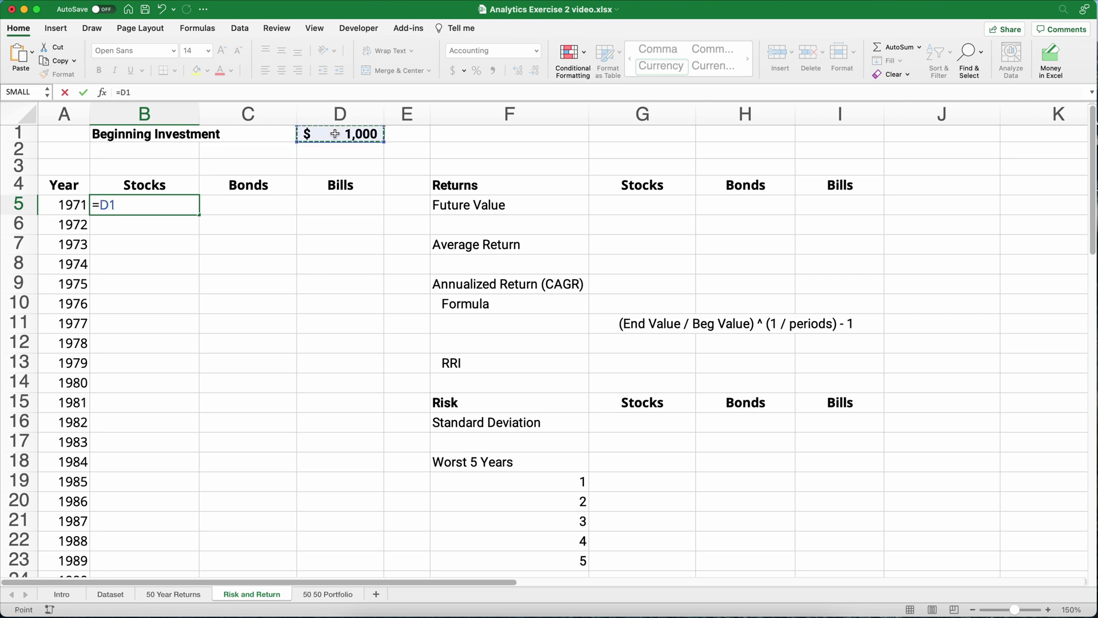
{"action": "key", "text": "Escape"}
{"action": "left_click", "coordinate": [168, 170]}
{"action": "type", "text": "="}
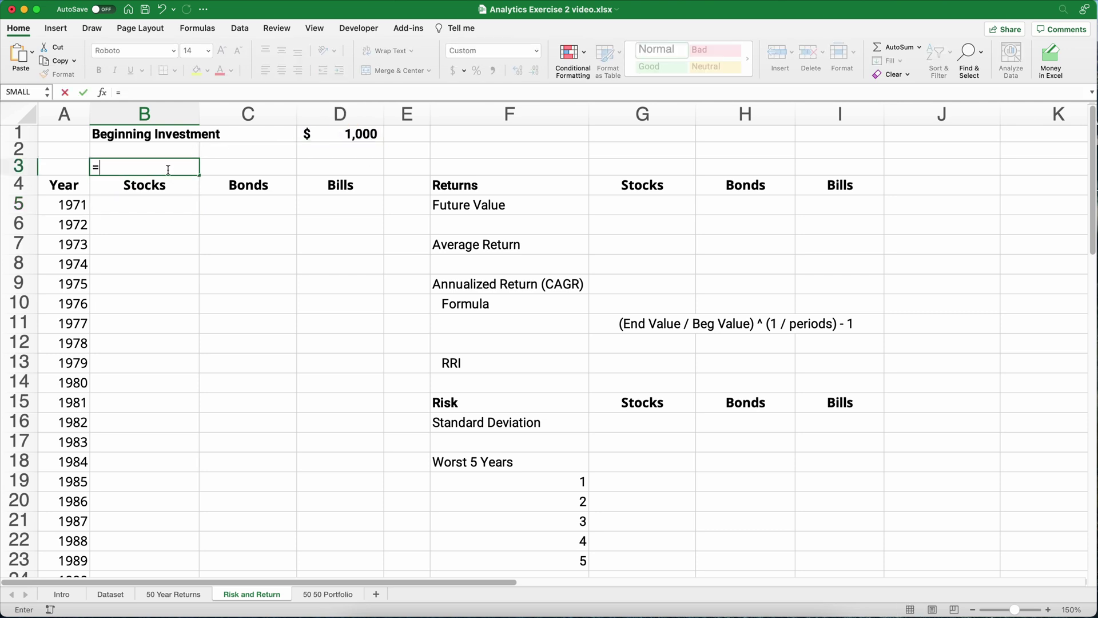
{"action": "left_click", "coordinate": [333, 136]}
{"action": "key", "text": "Return"}
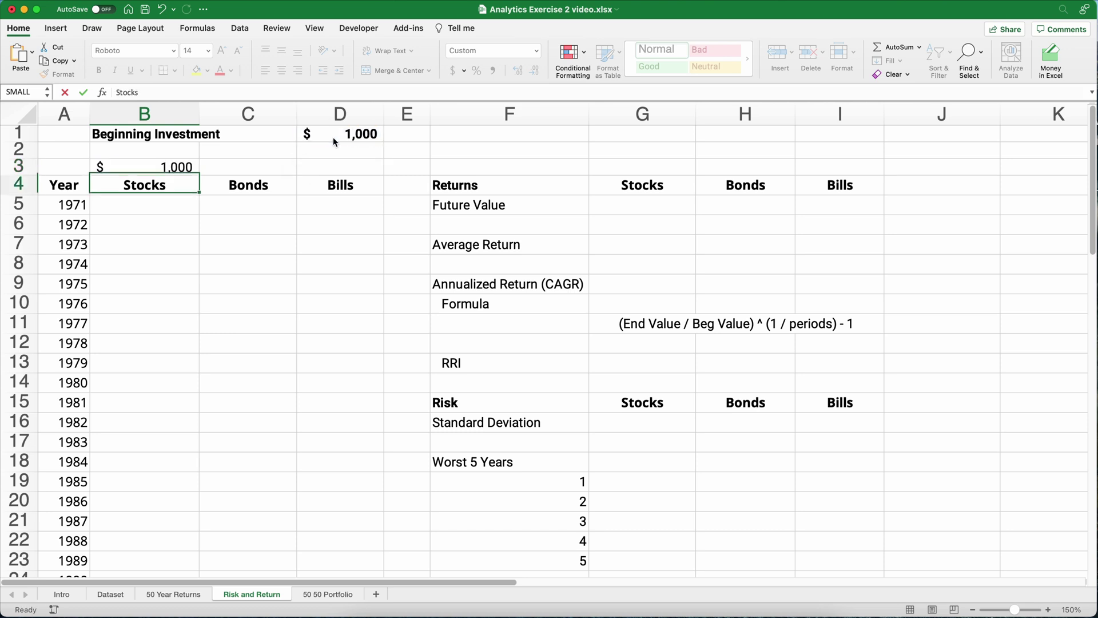
Step: Link the Bonds and Bills starting amounts C3 and D3 to the Beginning Investment too
{"action": "key", "text": "Right"}
{"action": "key", "text": "Up"}
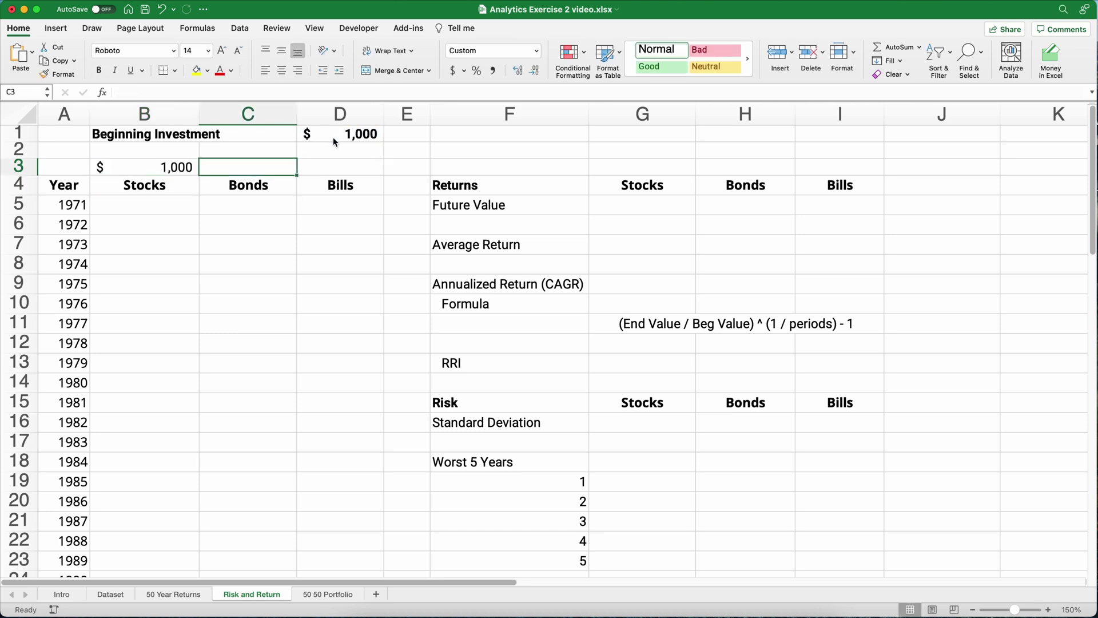
{"action": "type", "text": "="}
{"action": "key", "text": "Right"}
{"action": "key", "text": "Up"}
{"action": "key", "text": "Up"}
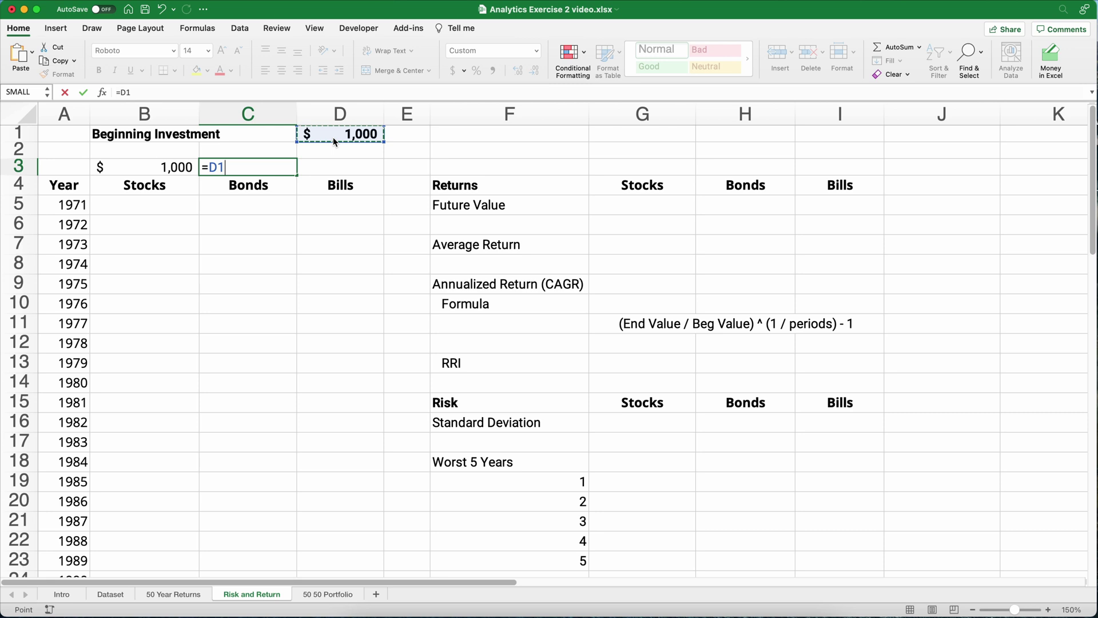
{"action": "key", "text": "Return"}
{"action": "key", "text": "Right"}
{"action": "key", "text": "Up"}
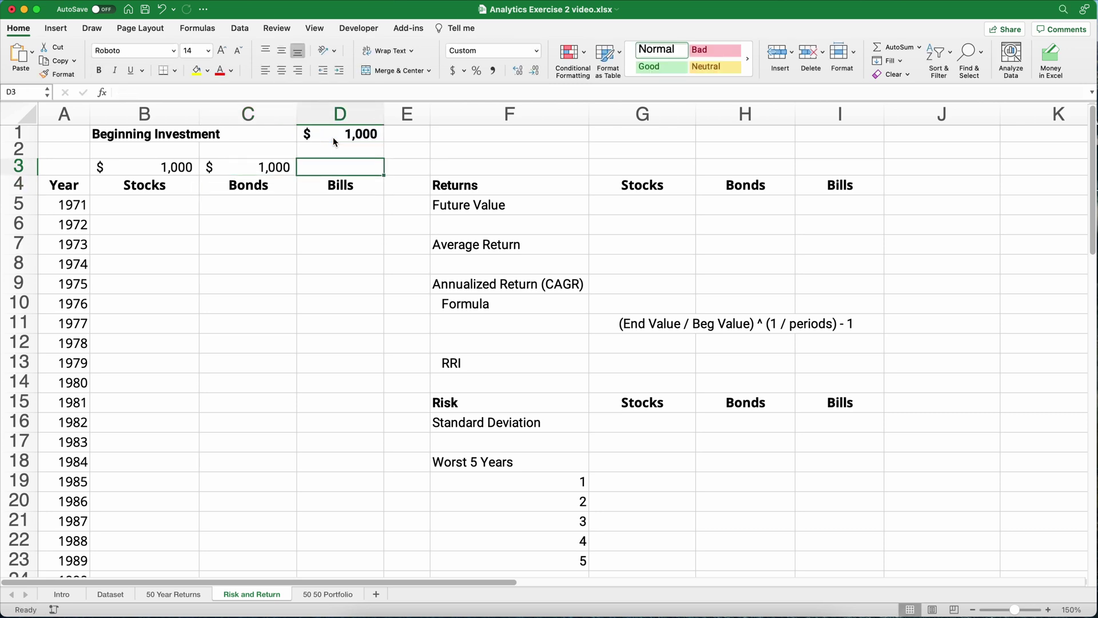
{"action": "type", "text": "="}
Step: Change the Beginning Investment in D1 to 2000 to test the links
{"action": "key", "text": "Up"}
{"action": "key", "text": "Up"}
{"action": "key", "text": "Return"}
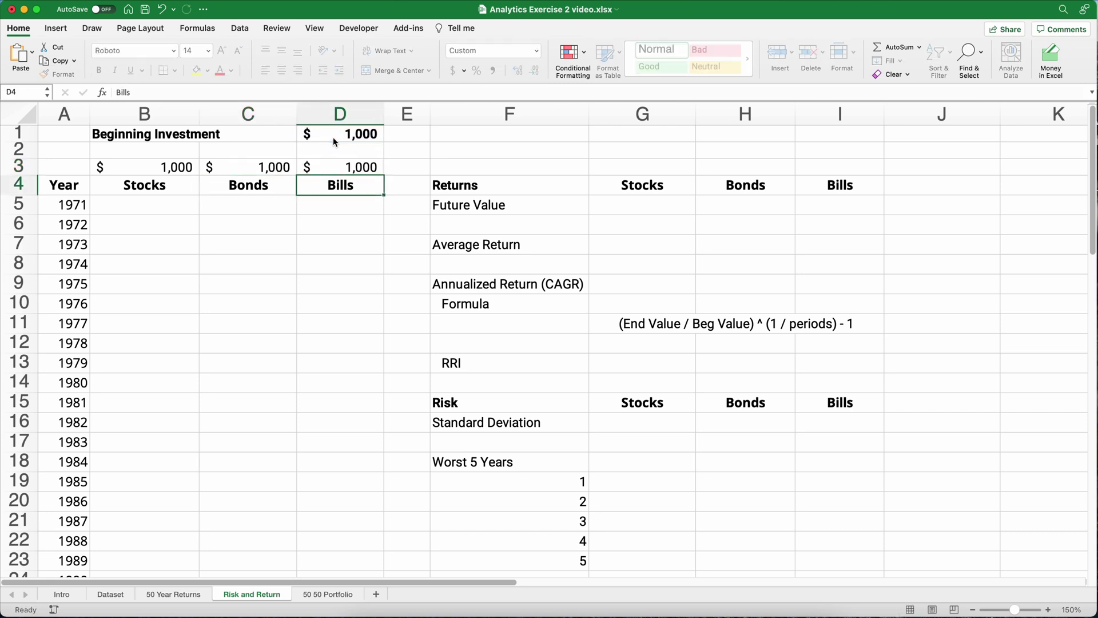
{"action": "key", "text": "Down"}
{"action": "key", "text": "Up"}
{"action": "key", "text": "Up"}
{"action": "key", "text": "Up"}
{"action": "key", "text": "Up"}
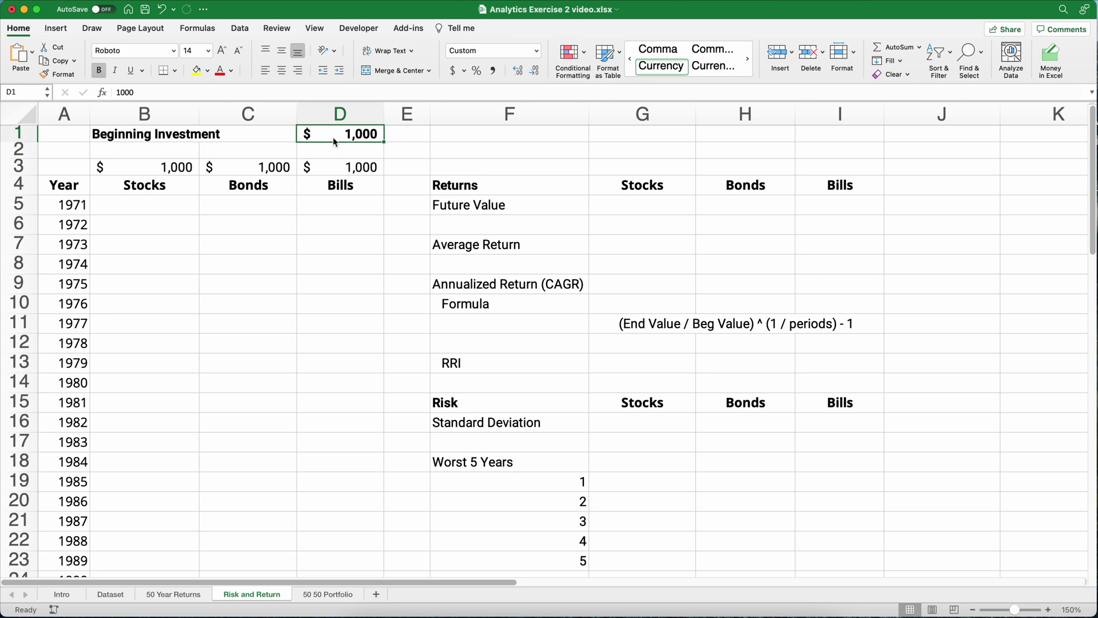
{"action": "type", "text": "2000"}
{"action": "key", "text": "Return"}
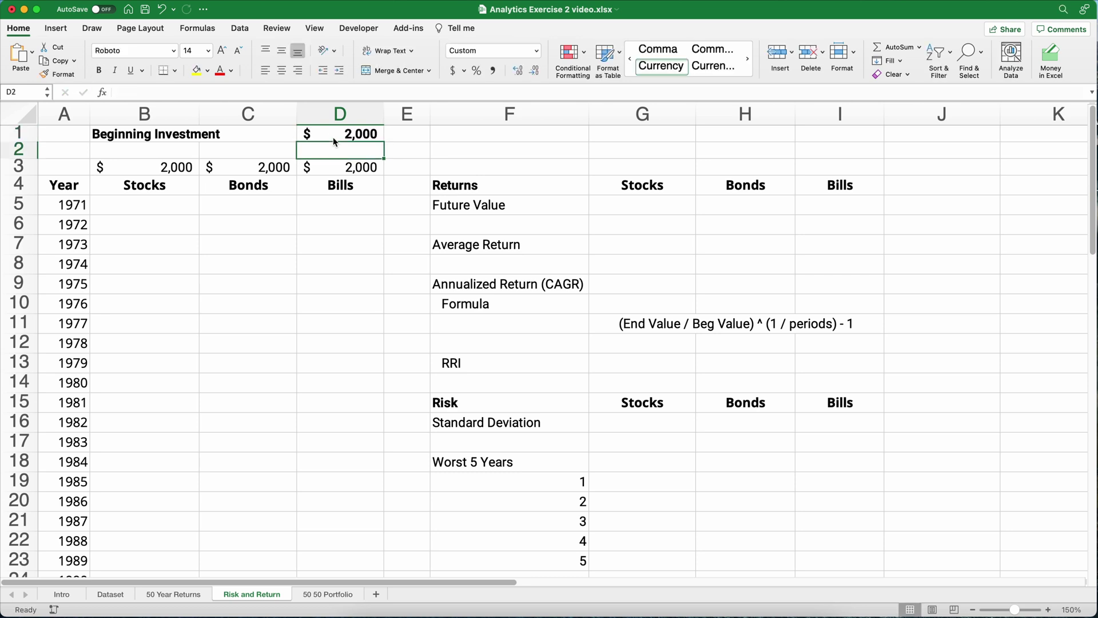
Step: Enter =B3*(1+'50 Year Returns'!B4) in B5 for the 1971 Stocks value
{"action": "left_click", "coordinate": [179, 203]}
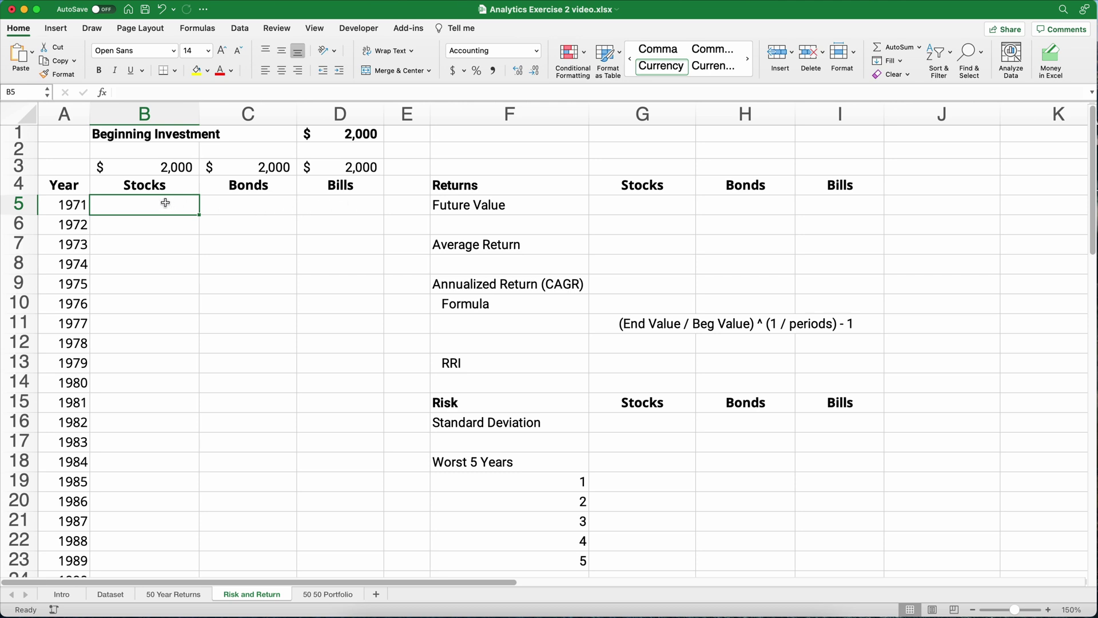
{"action": "type", "text": "="}
{"action": "key", "text": "Up"}
{"action": "key", "text": "Up"}
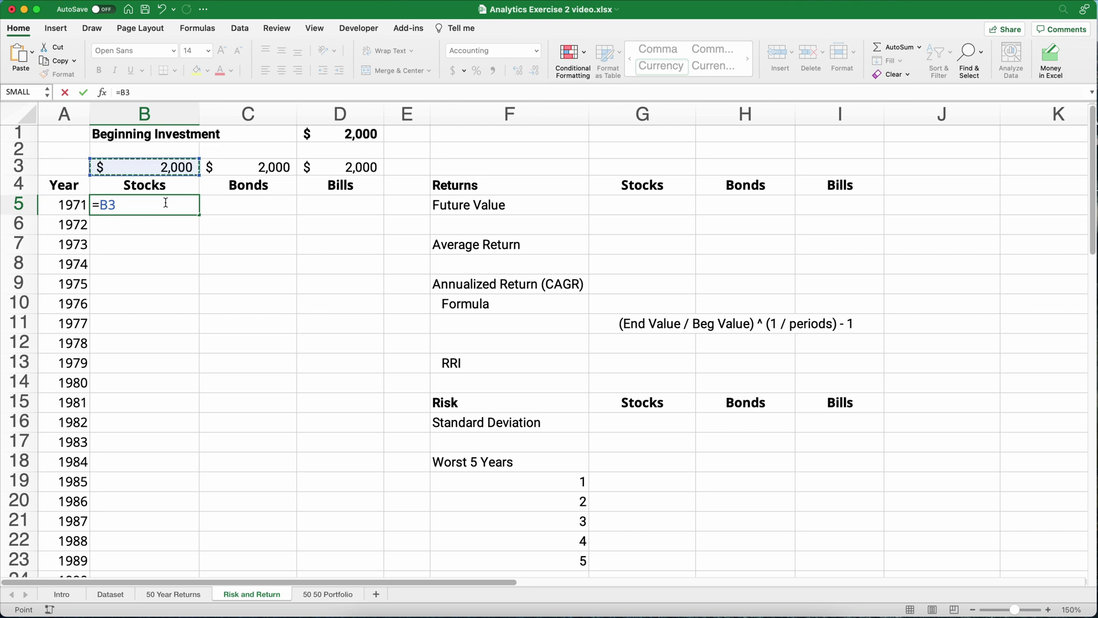
{"action": "type", "text": "*(1+"}
{"action": "left_click", "coordinate": [171, 593]}
{"action": "scroll", "coordinate": [149, 303], "scroll_direction": "up", "scroll_amount": 10}
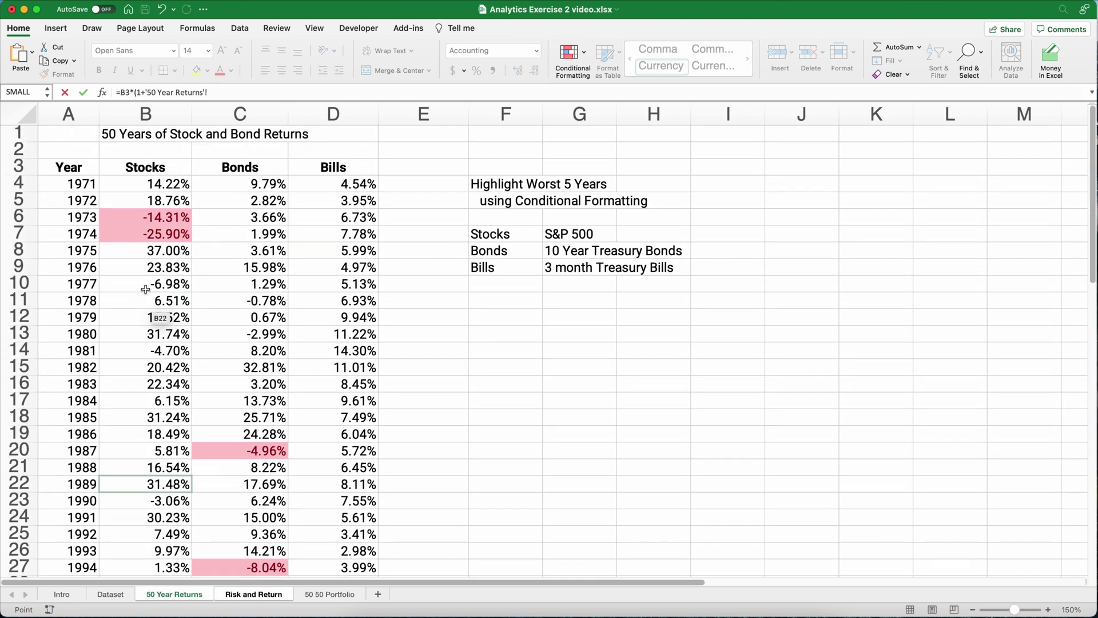
{"action": "left_click", "coordinate": [157, 187]}
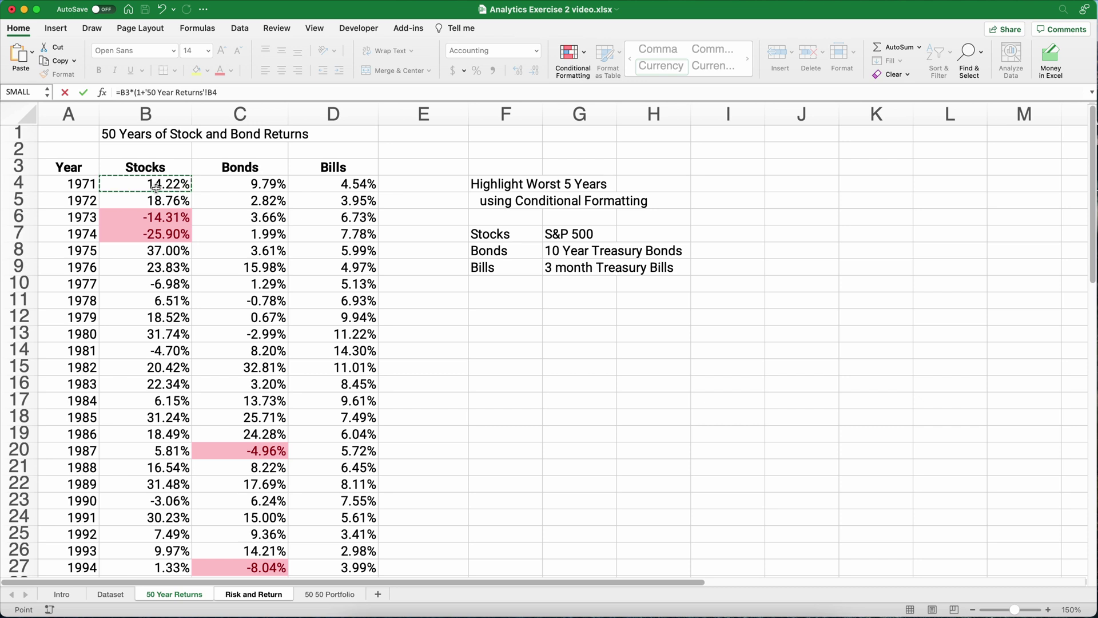
{"action": "type", "text": ")"}
{"action": "key", "text": "Return"}
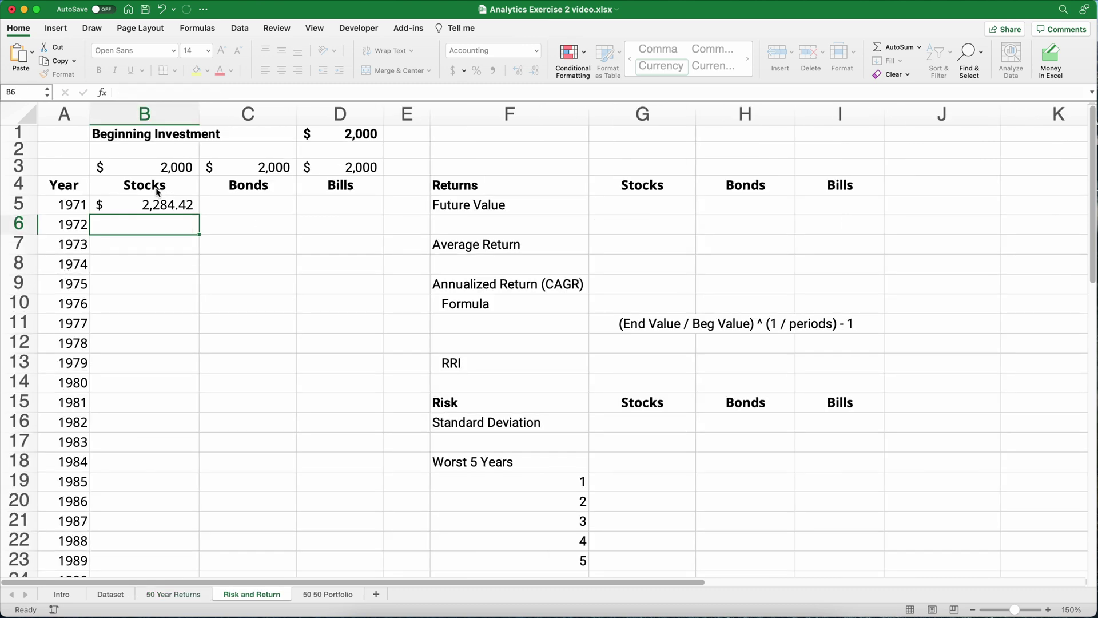
Step: Reset the Beginning Investment in D1 to 1,000
{"action": "left_click", "coordinate": [347, 133]}
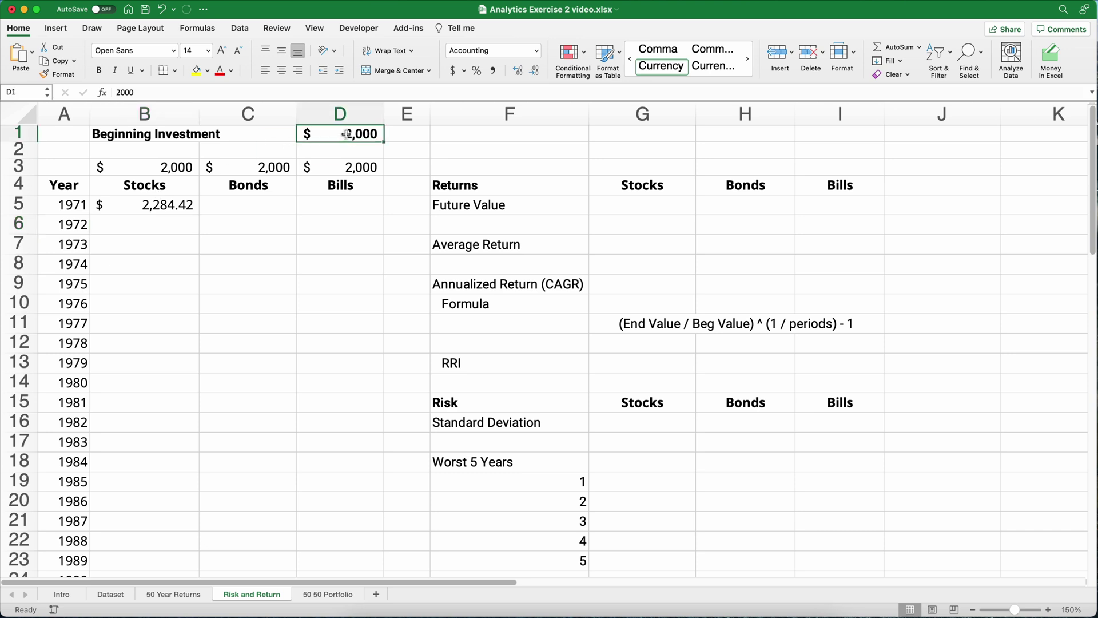
{"action": "type", "text": "1,000"}
{"action": "key", "text": "Return"}
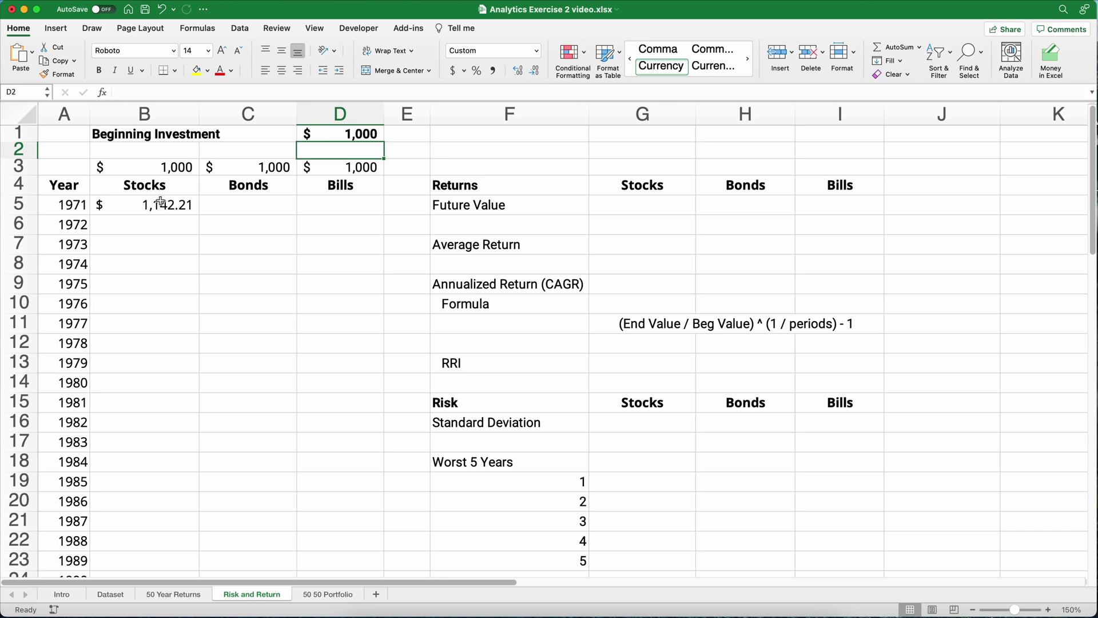
Step: Copy the B5 growth formula across to C5 and D5 for Bonds and Bills
{"action": "left_click", "coordinate": [154, 224]}
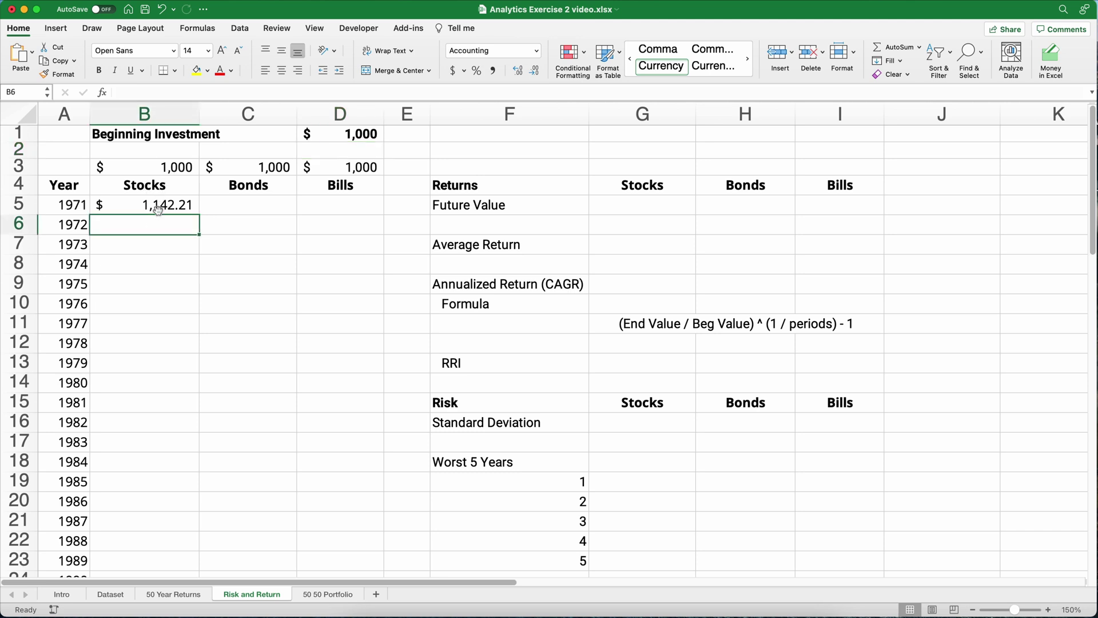
{"action": "left_click", "coordinate": [160, 204]}
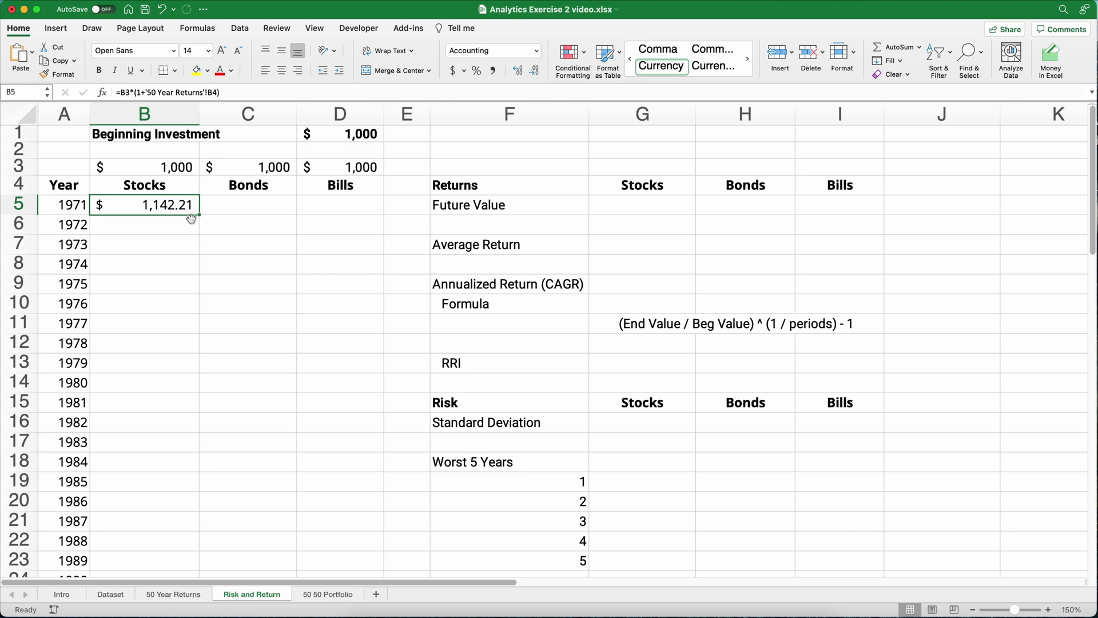
{"action": "left_click_drag", "start_coordinate": [199, 216], "coordinate": [385, 210]}
{"action": "left_click", "coordinate": [286, 206]}
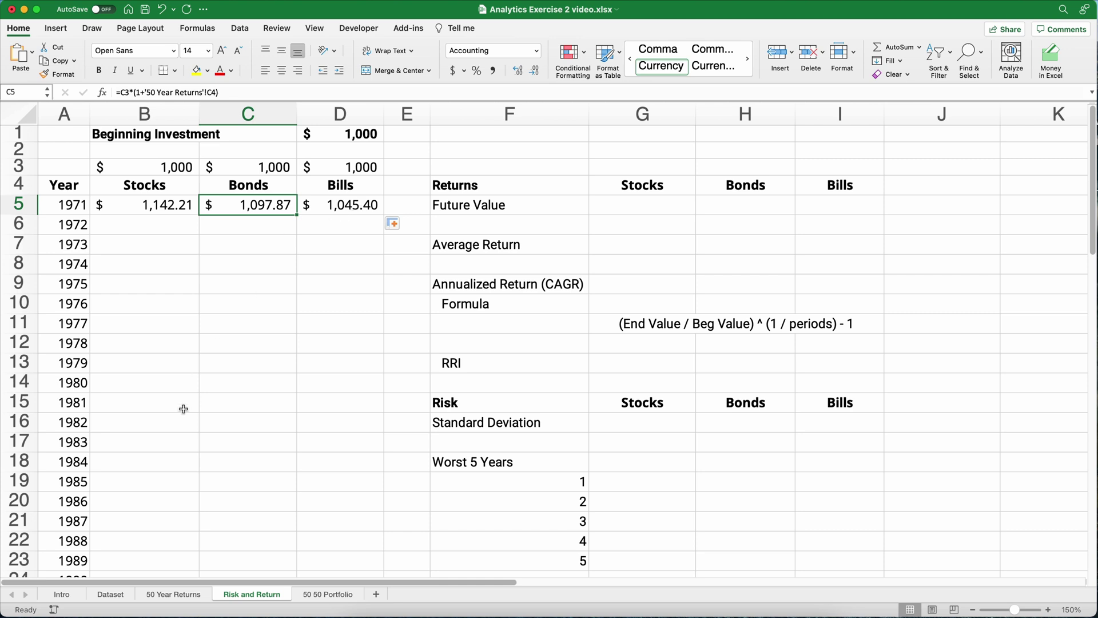
Step: Verify the 1971 Bonds and Bills returns referenced on the 50 Year Returns sheet
{"action": "left_click", "coordinate": [186, 596]}
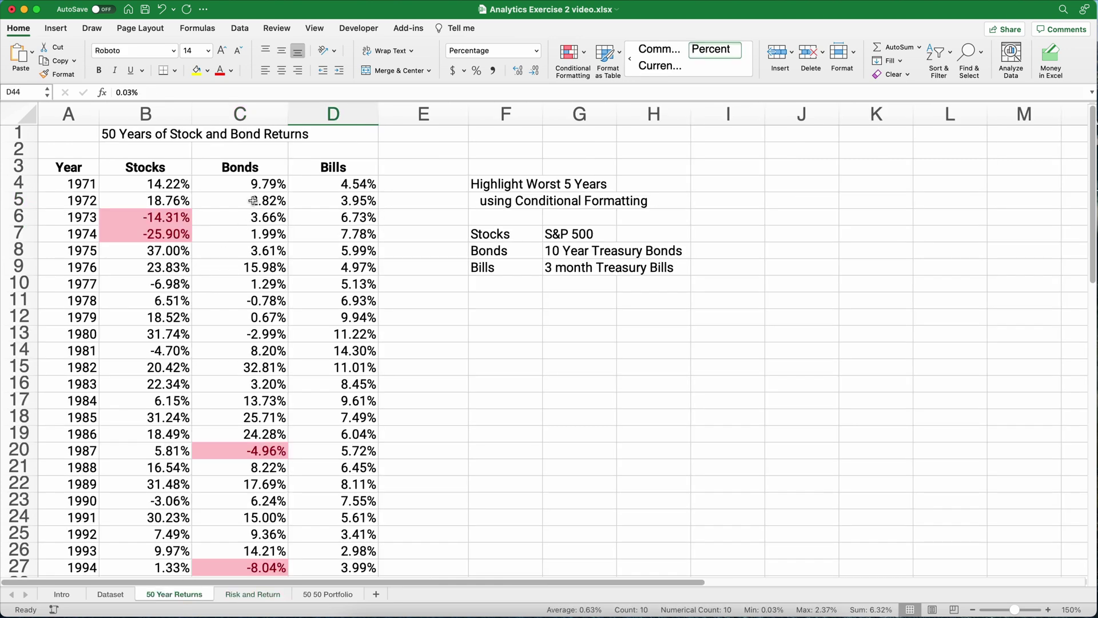
{"action": "left_click", "coordinate": [246, 184]}
{"action": "left_click", "coordinate": [352, 183]}
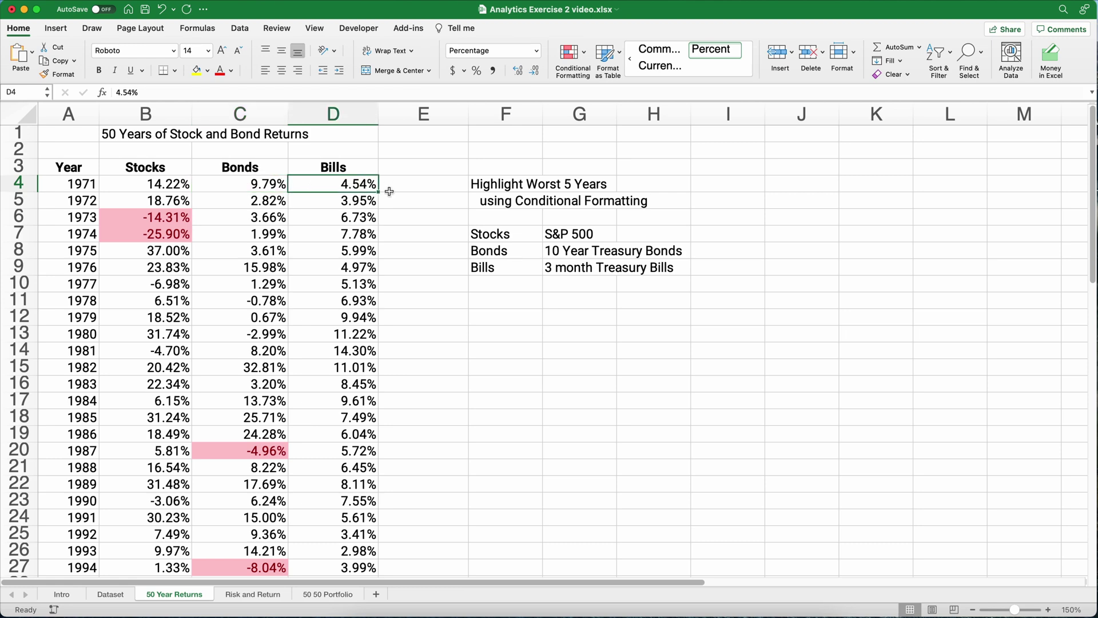
{"action": "left_click", "coordinate": [250, 596]}
{"action": "left_click", "coordinate": [149, 227]}
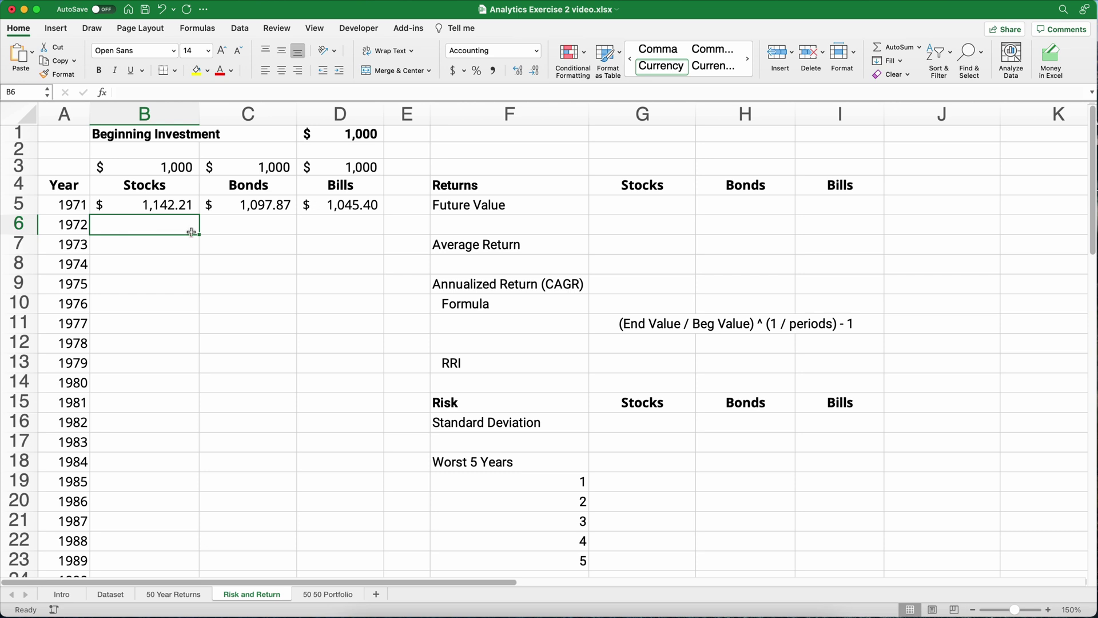
Step: Enter =B5*(1+'50 Year Returns'!B5) in B6 for the 1972 Stocks value
{"action": "type", "text": "="}
{"action": "key", "text": "Up"}
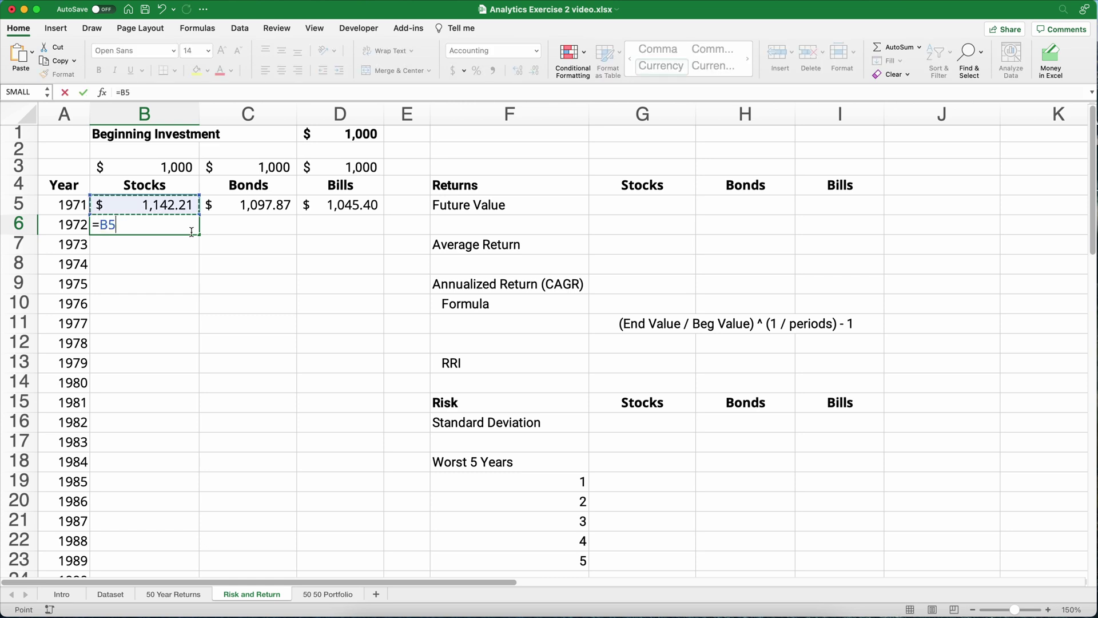
{"action": "type", "text": "*(1+"}
{"action": "left_click", "coordinate": [174, 595]}
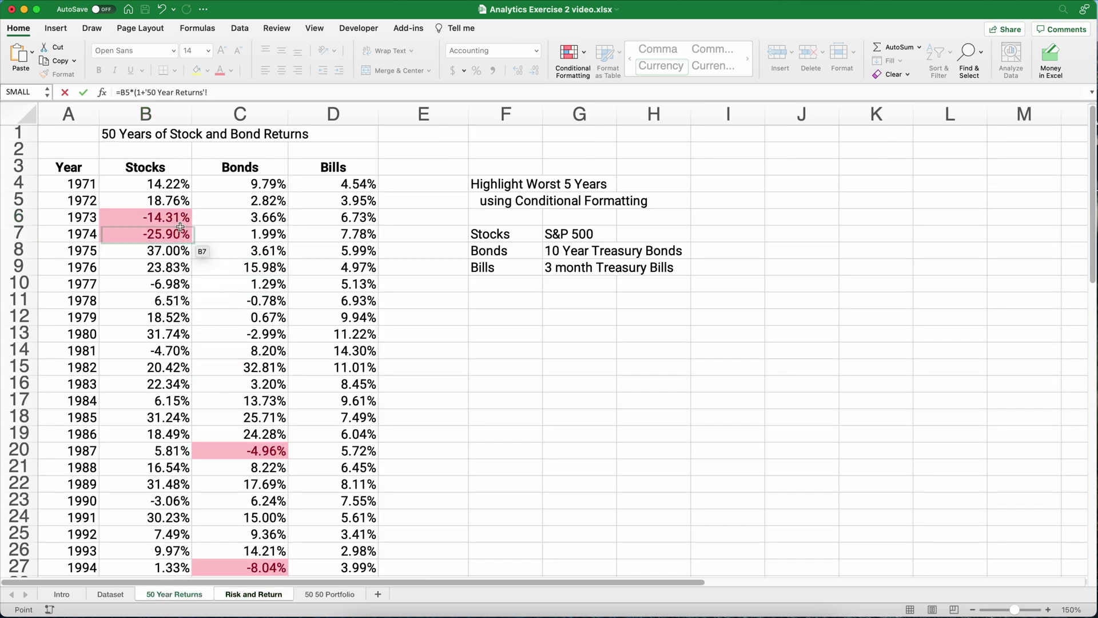
{"action": "left_click", "coordinate": [160, 202]}
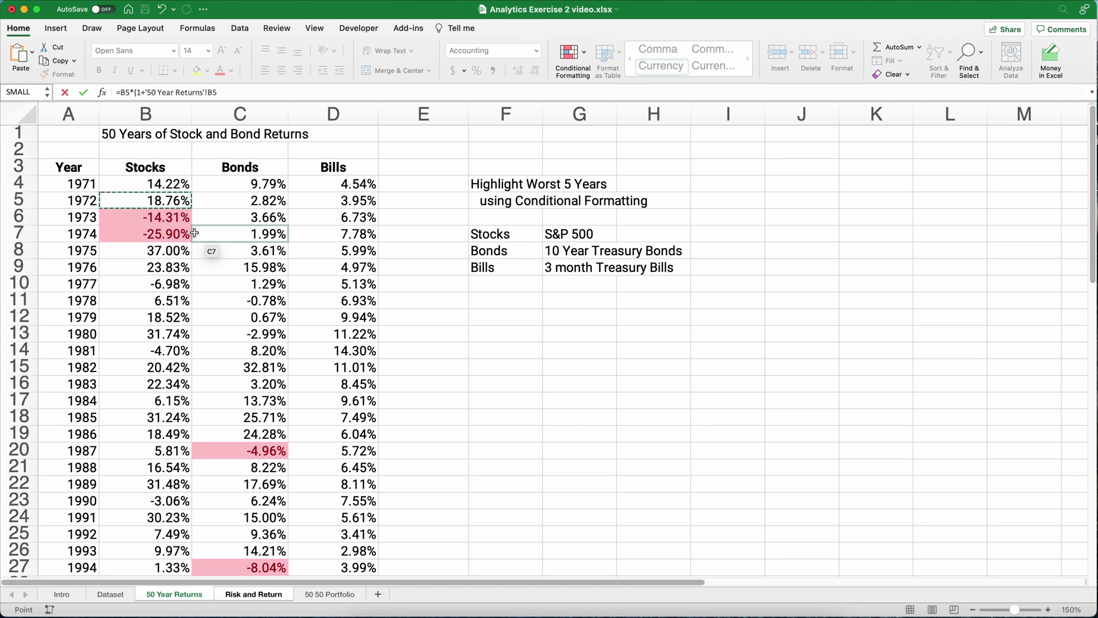
{"action": "type", "text": ")"}
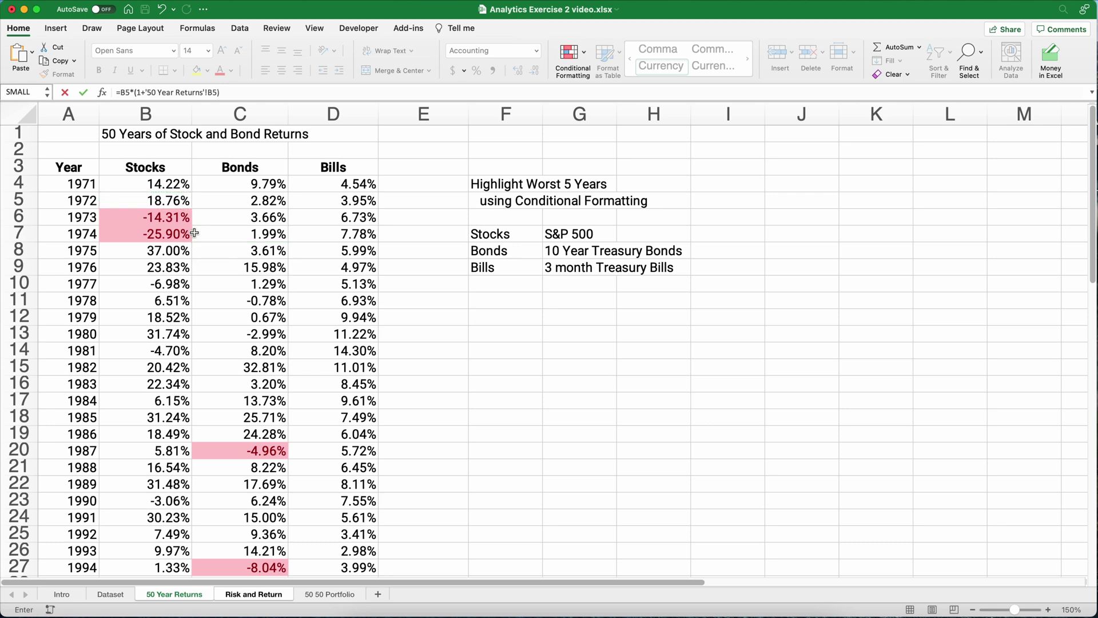
{"action": "key", "text": "Return"}
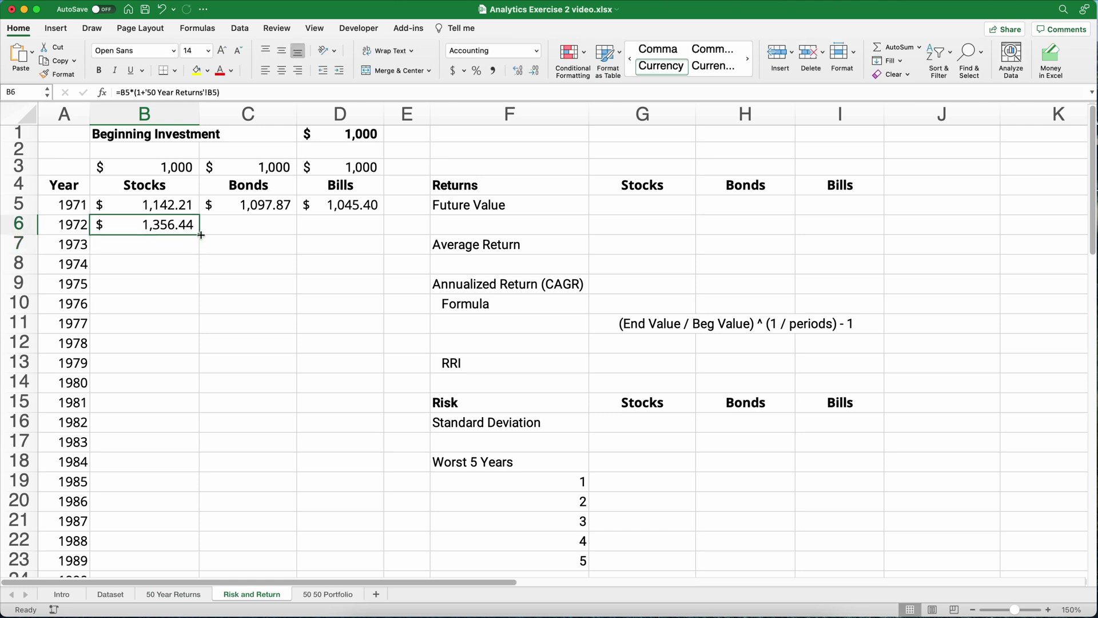
Step: Fill the 1972 formula across to D6 and down through 2020, checking the final-year formulas
{"action": "left_click_drag", "start_coordinate": [199, 234], "coordinate": [366, 233]}
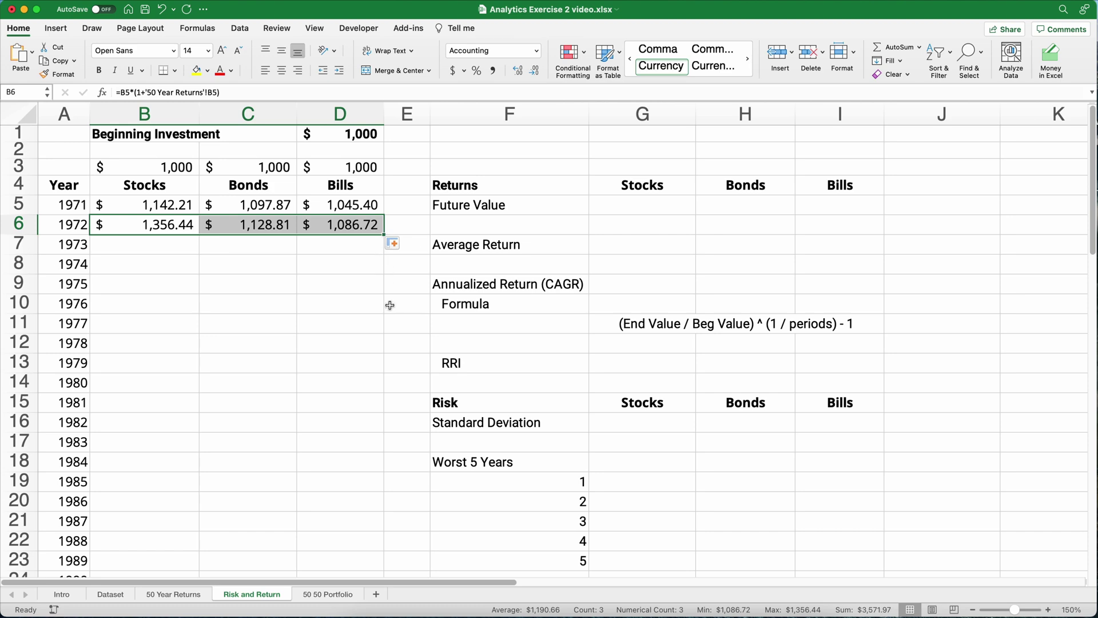
{"action": "double_click", "coordinate": [383, 234]}
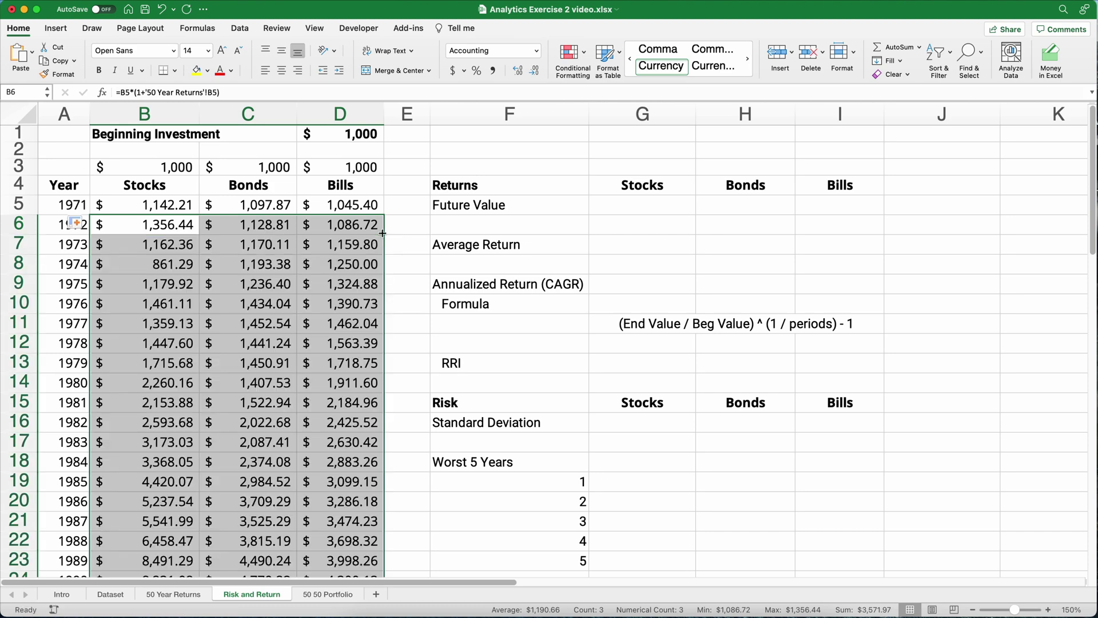
{"action": "left_click", "coordinate": [181, 395]}
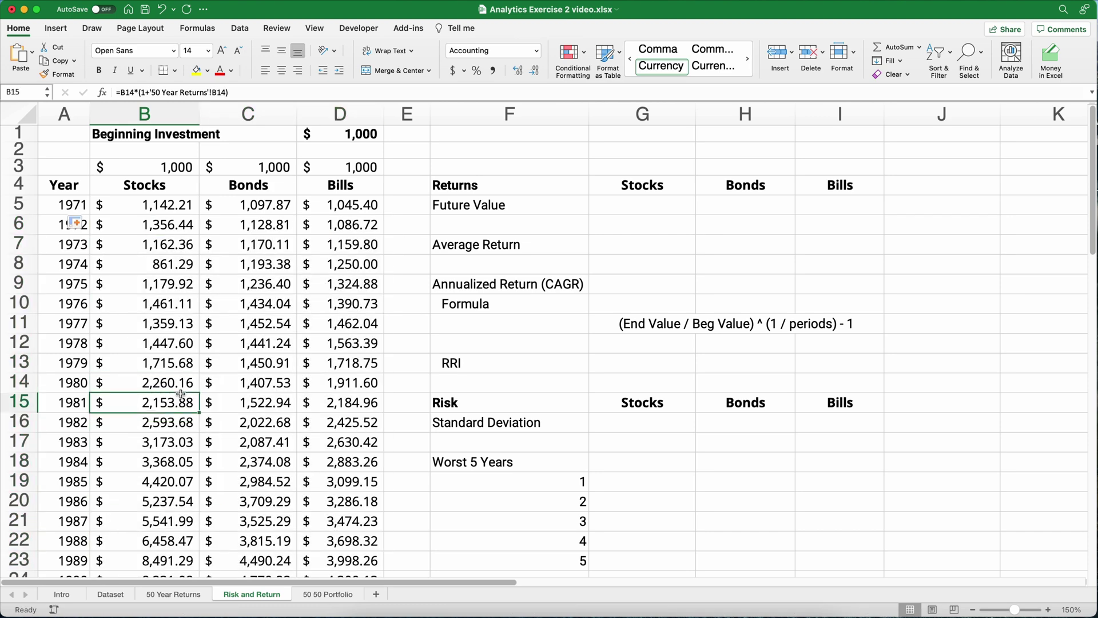
{"action": "key", "text": "ctrl+Down"}
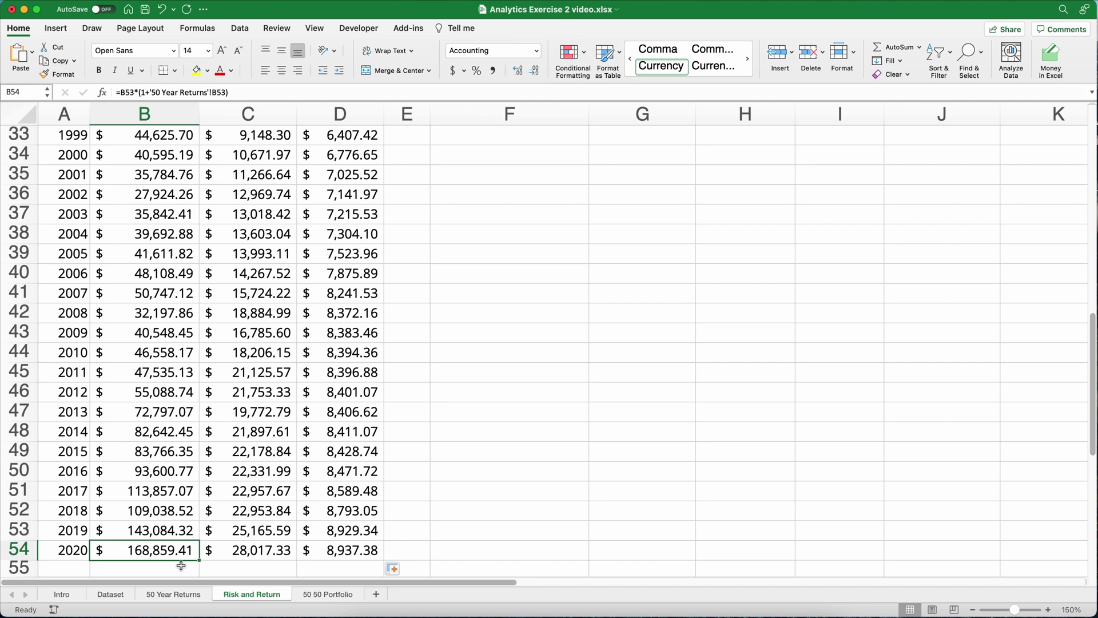
{"action": "left_click", "coordinate": [243, 556]}
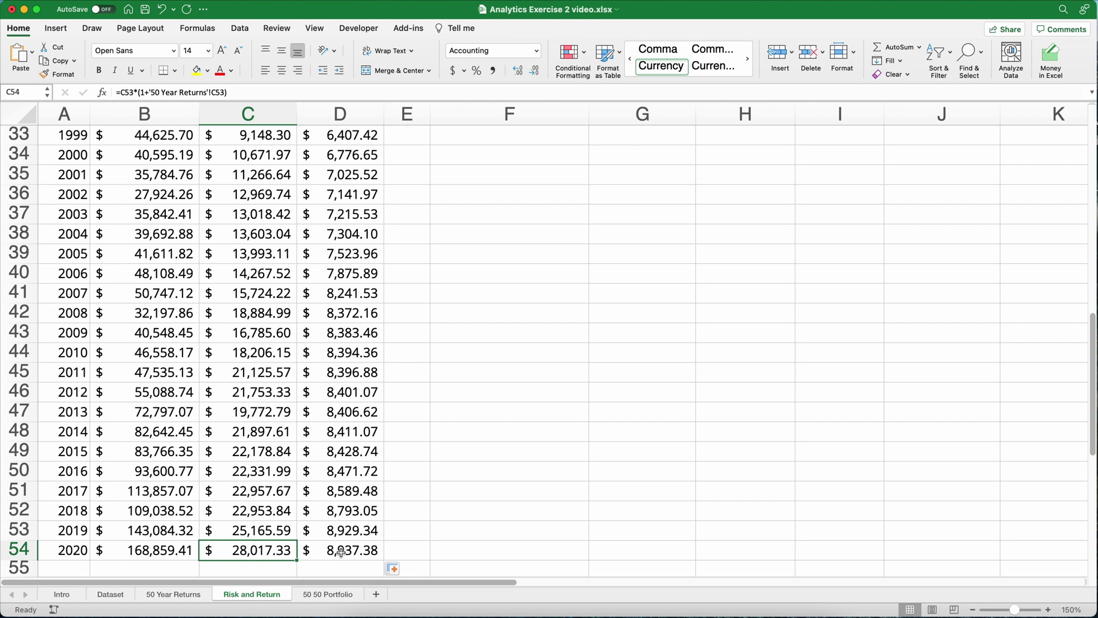
{"action": "left_click", "coordinate": [341, 552]}
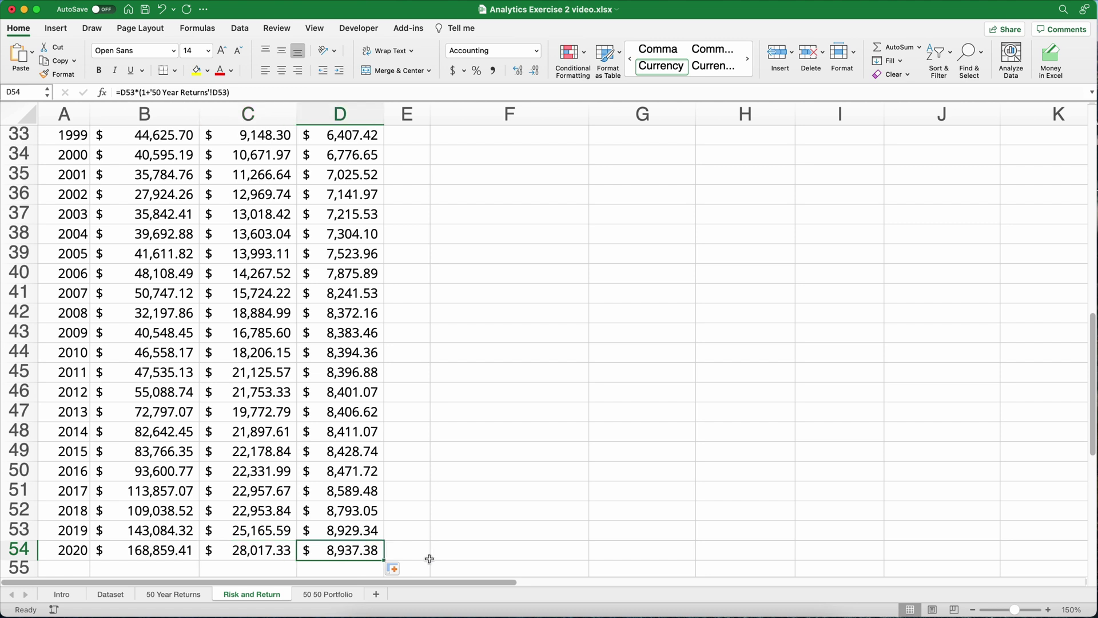
{"action": "left_click", "coordinate": [166, 549]}
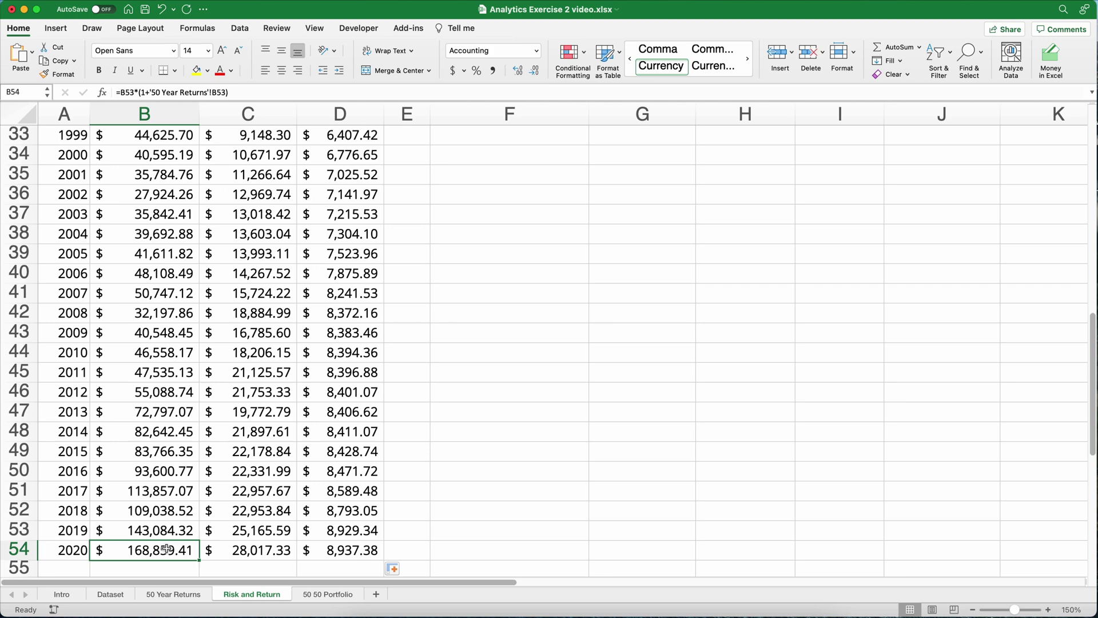
Step: Set the Stocks Future Value G5 to =B54 and fill it across to I5
{"action": "key", "text": "ctrl+Up"}
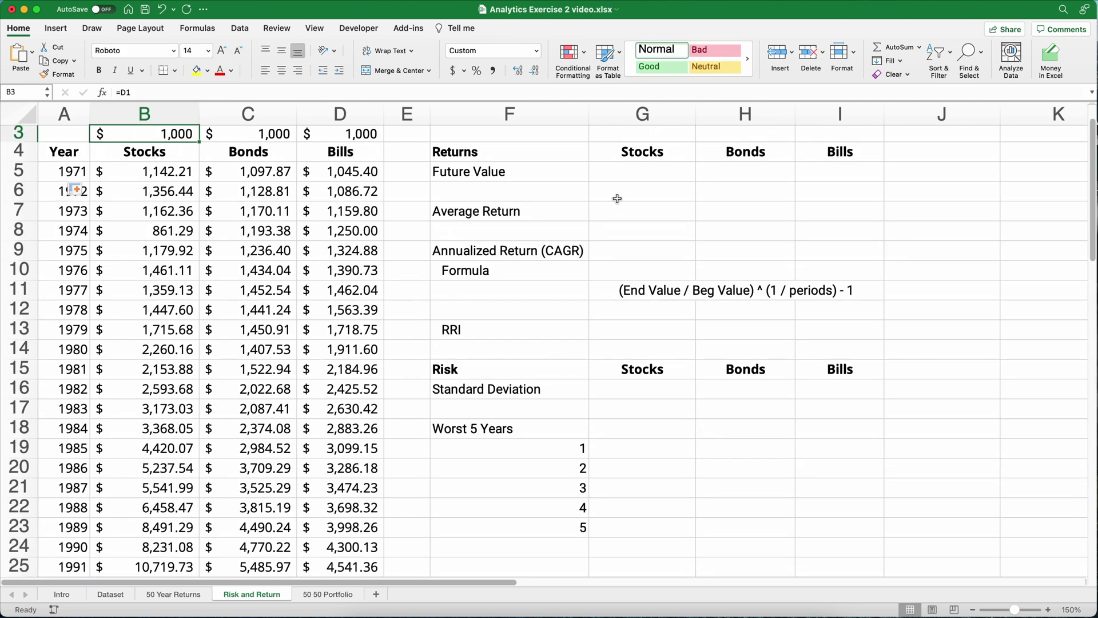
{"action": "left_click", "coordinate": [667, 171]}
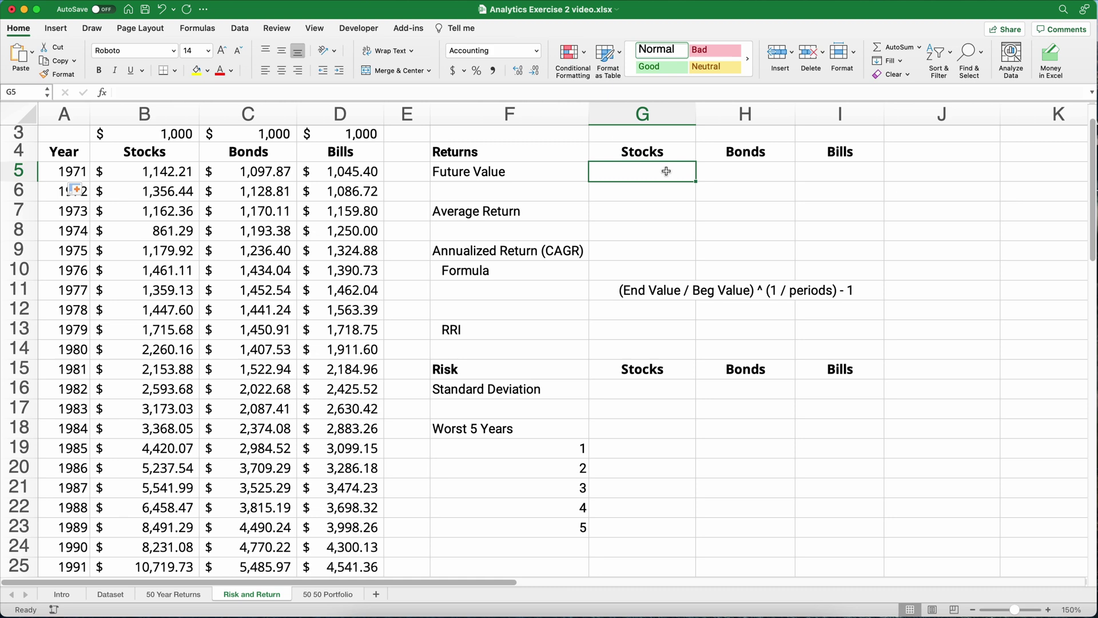
{"action": "type", "text": "="}
{"action": "scroll", "coordinate": [178, 471], "scroll_direction": "down", "scroll_amount": 5}
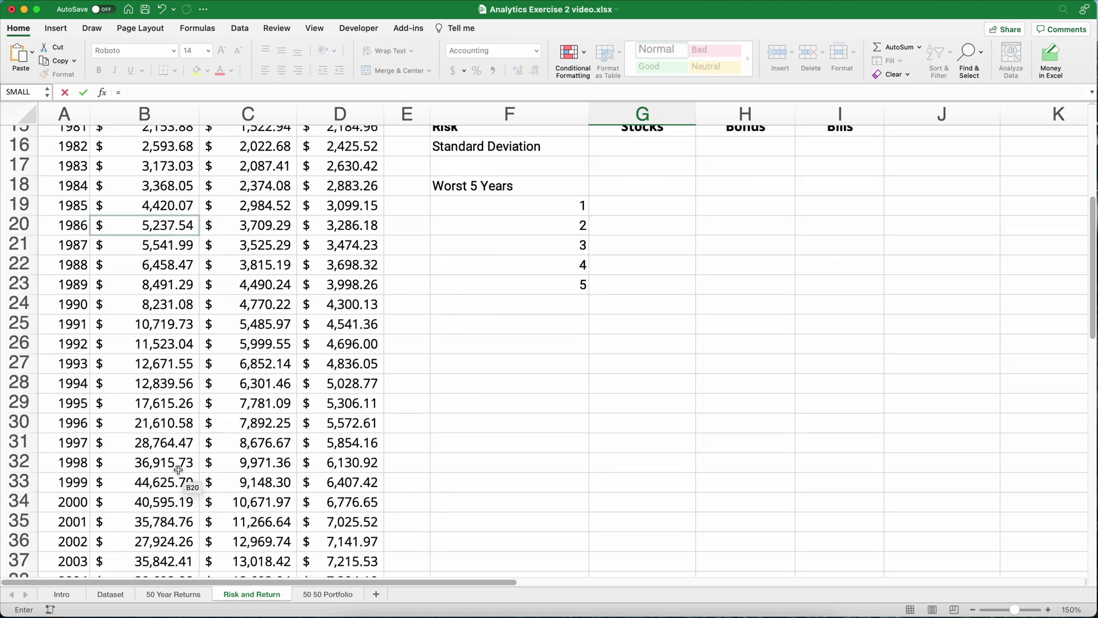
{"action": "scroll", "coordinate": [178, 470], "scroll_direction": "down", "scroll_amount": 10}
{"action": "left_click", "coordinate": [159, 361]}
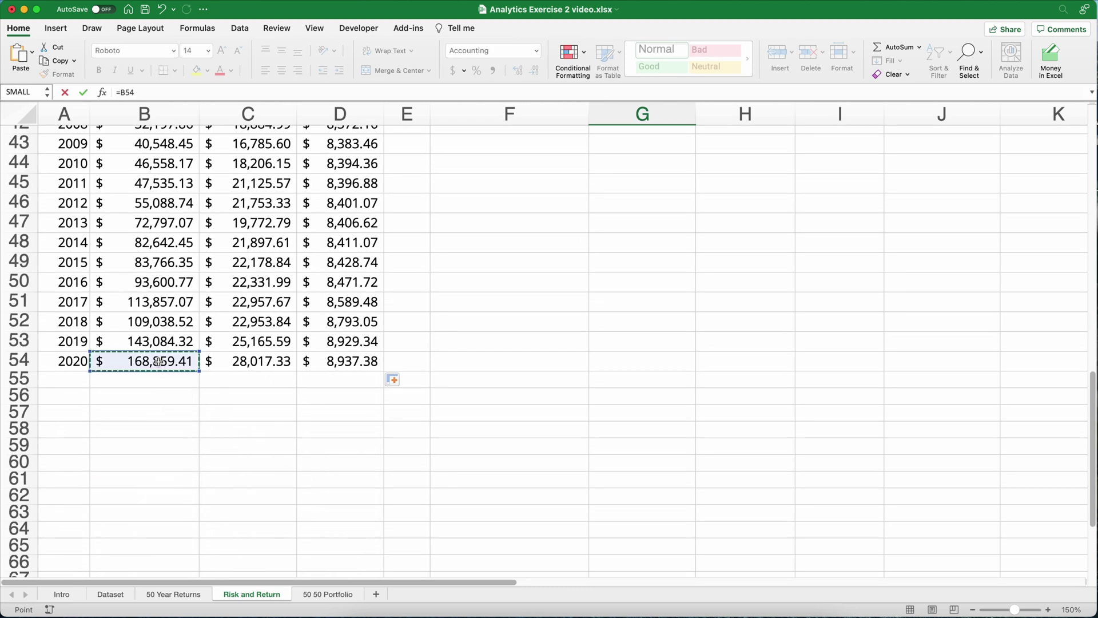
{"action": "scroll", "coordinate": [149, 400], "scroll_direction": "up", "scroll_amount": 15}
{"action": "key", "text": "Return"}
{"action": "scroll", "coordinate": [596, 405], "scroll_direction": "up", "scroll_amount": 2}
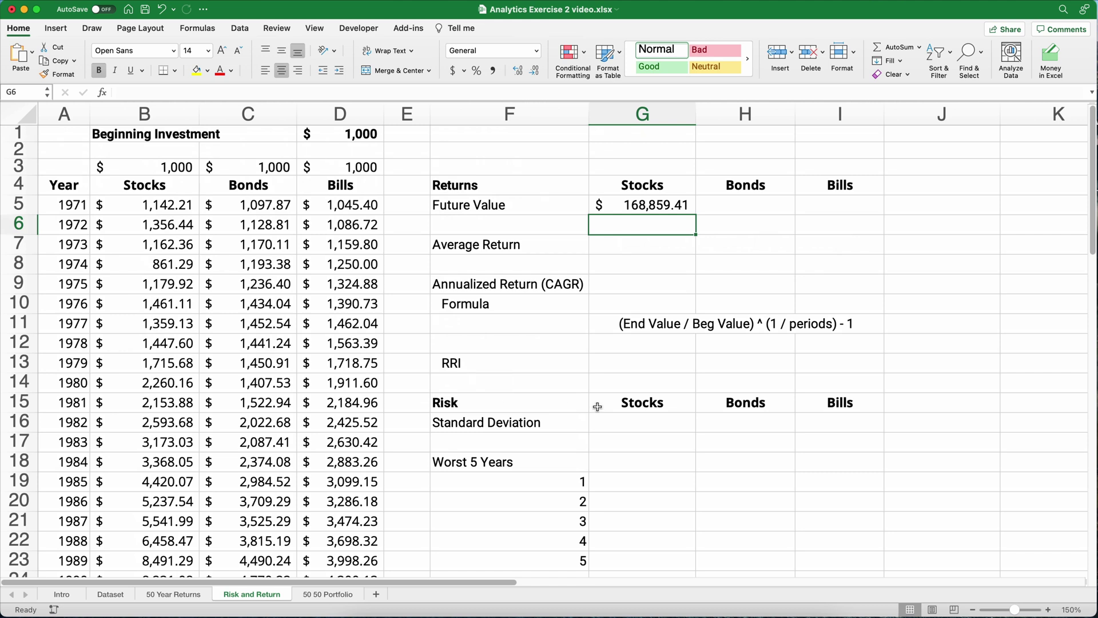
{"action": "left_click", "coordinate": [646, 209]}
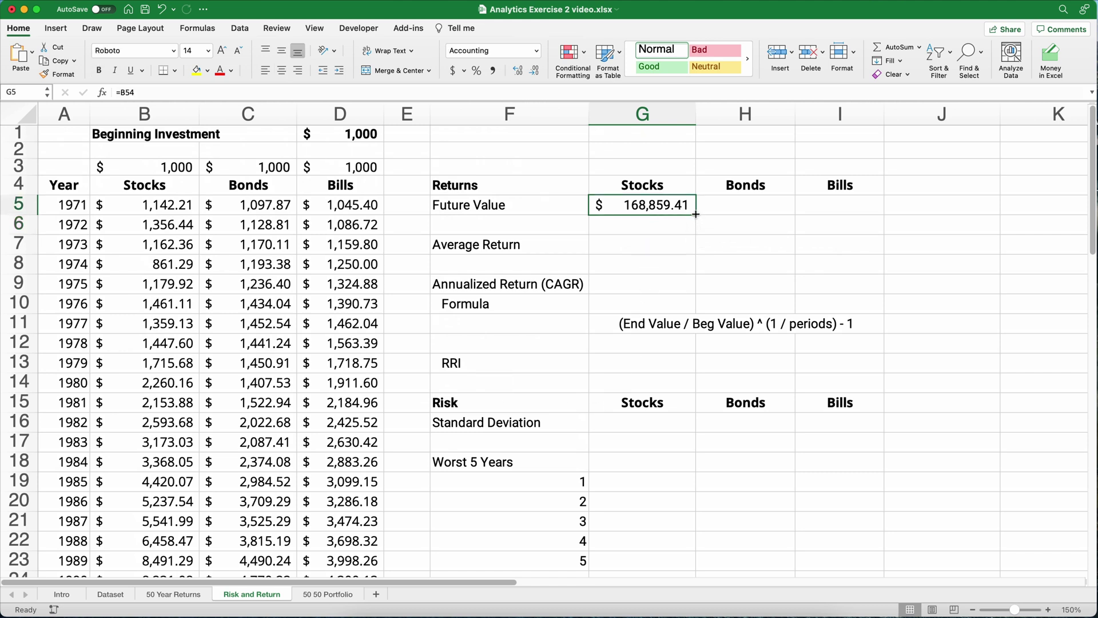
{"action": "left_click_drag", "start_coordinate": [696, 215], "coordinate": [853, 211]}
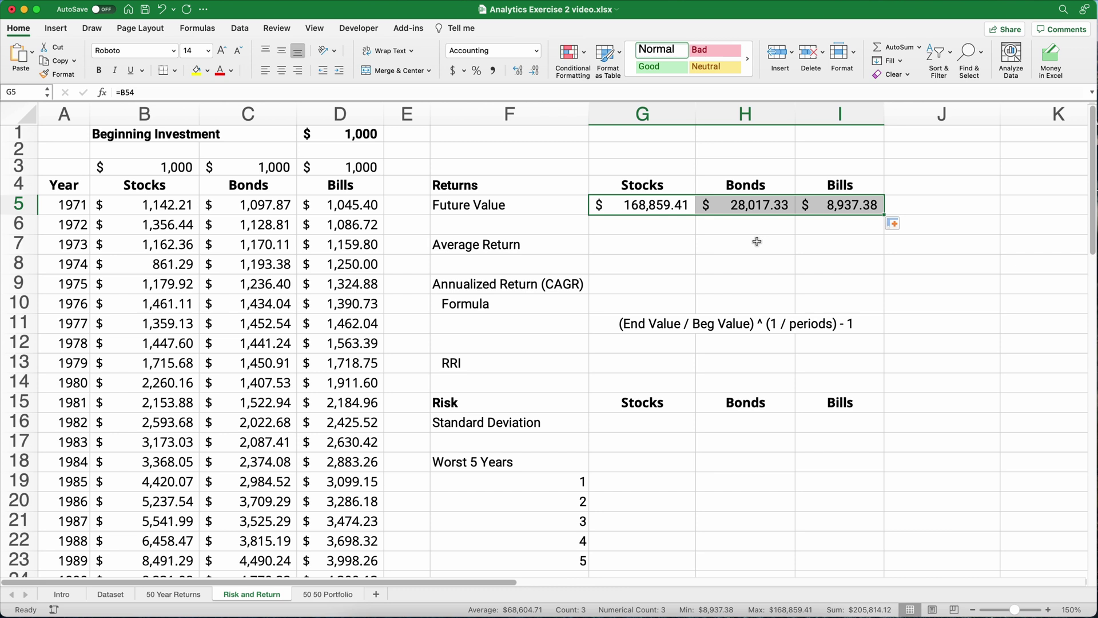
Step: Enter =AVERAGE(stocks) in G7 for the Stocks average return of 12.18%
{"action": "left_click", "coordinate": [634, 245]}
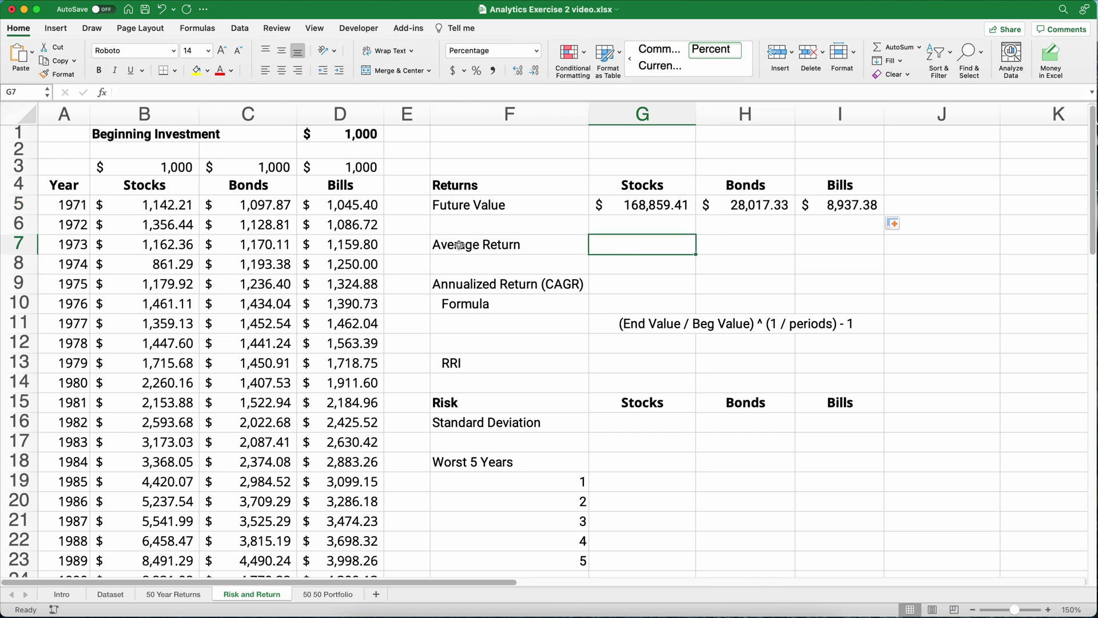
{"action": "left_click_drag", "start_coordinate": [460, 245], "coordinate": [802, 240]}
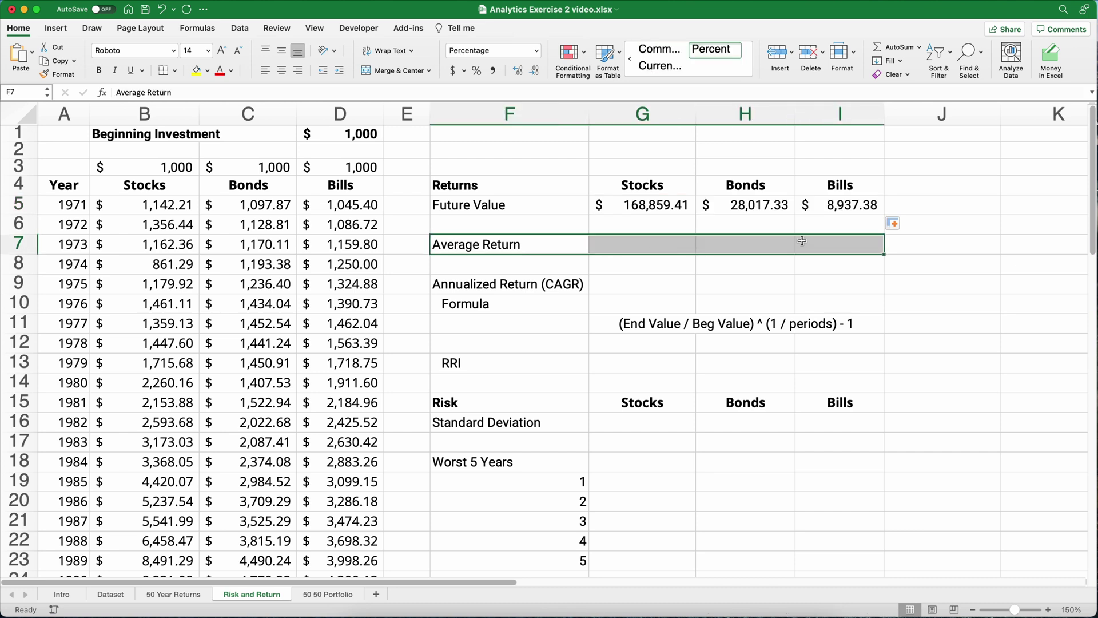
{"action": "left_click", "coordinate": [657, 246]}
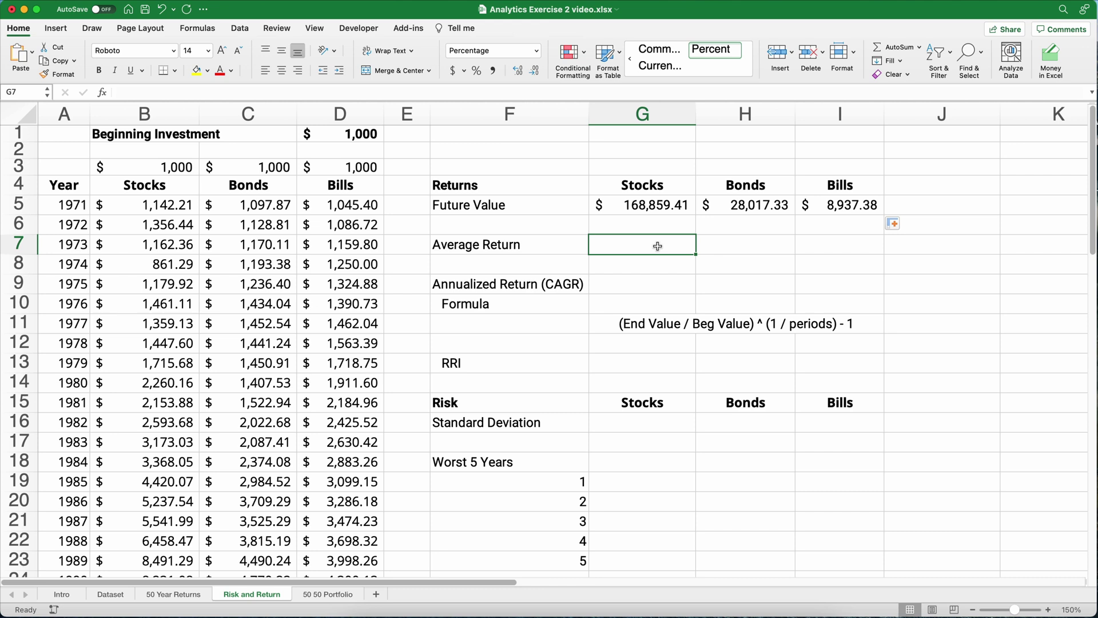
{"action": "type", "text": "="}
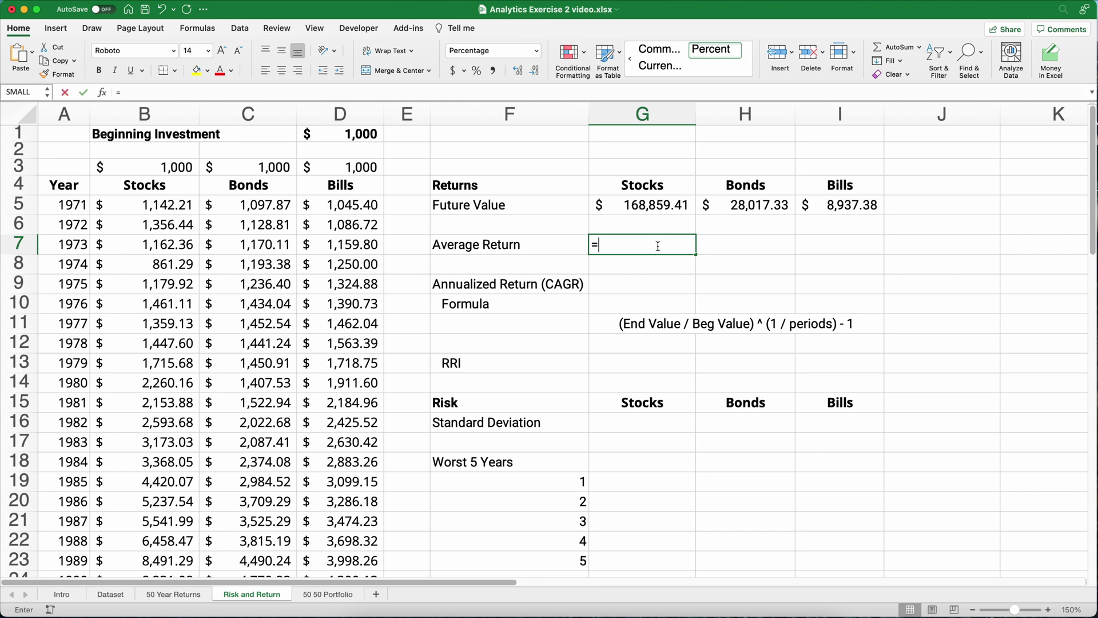
{"action": "type", "text": "average"}
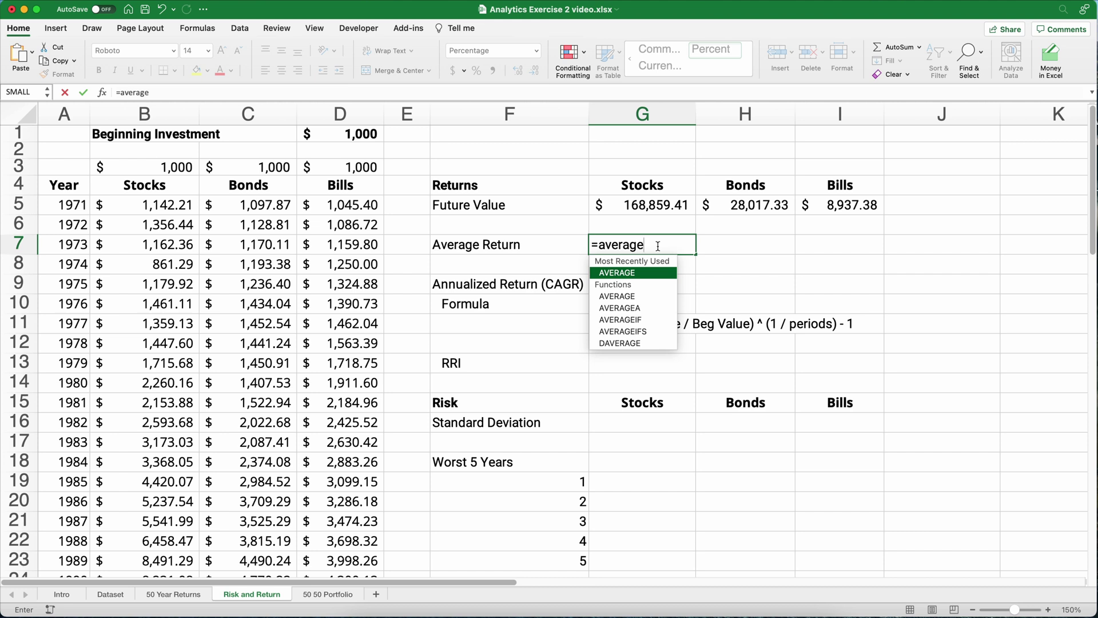
{"action": "key", "text": "Tab"}
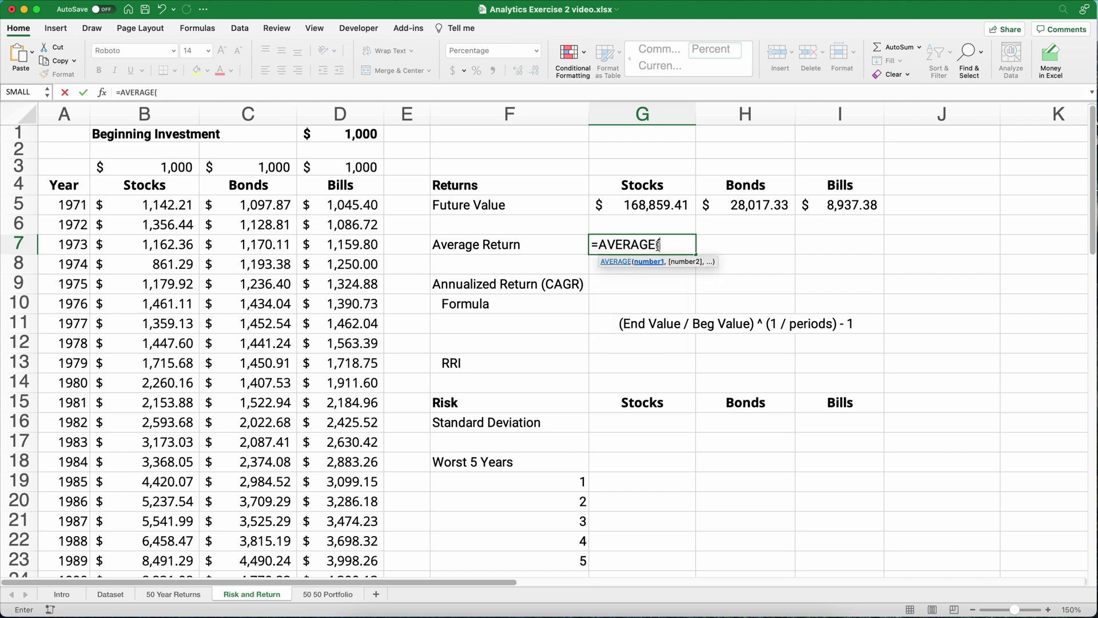
{"action": "type", "text": "s"}
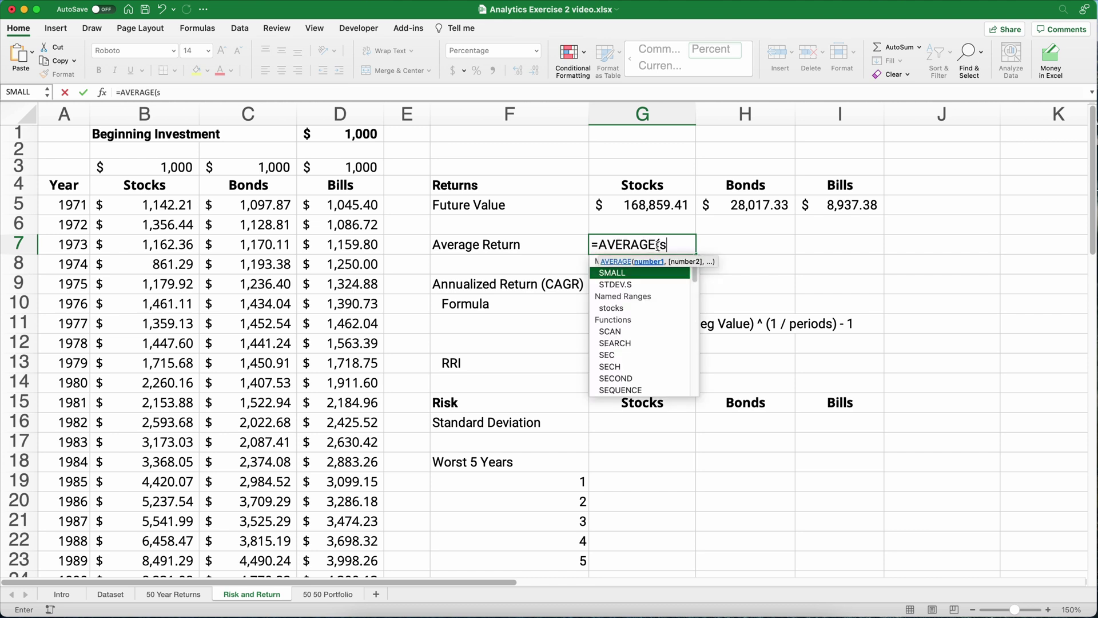
{"action": "type", "text": "tocks"}
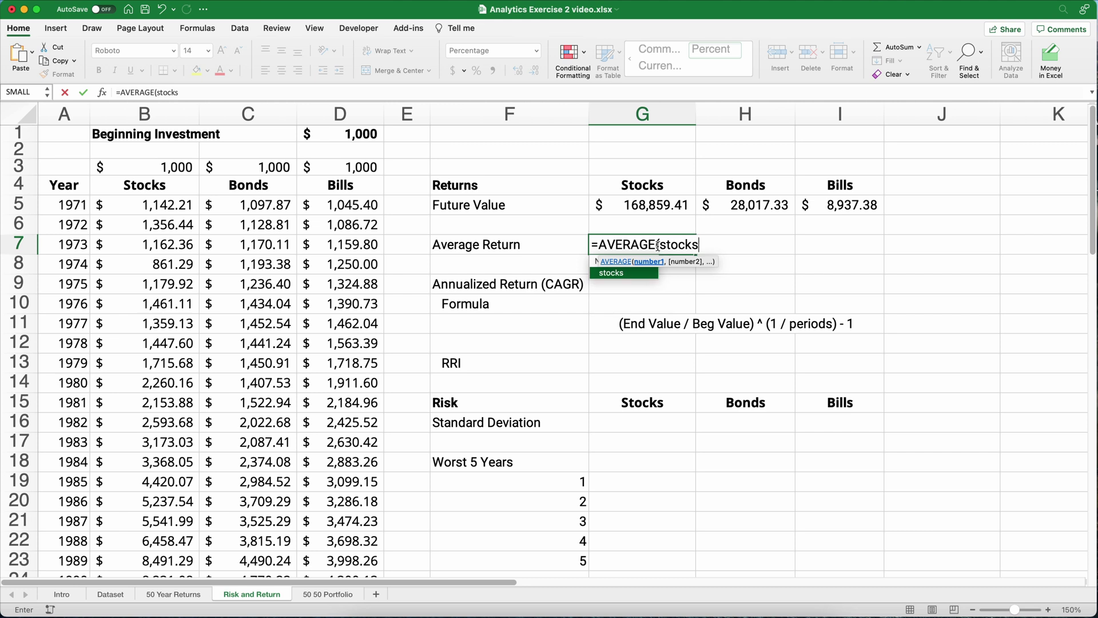
{"action": "type", "text": ")"}
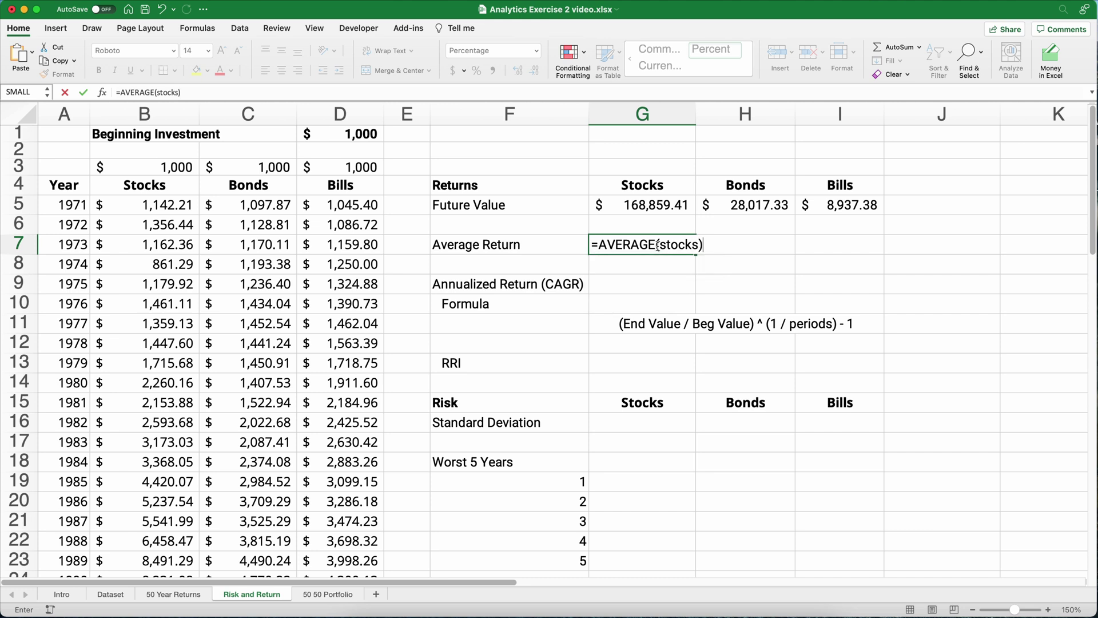
{"action": "key", "text": "Return"}
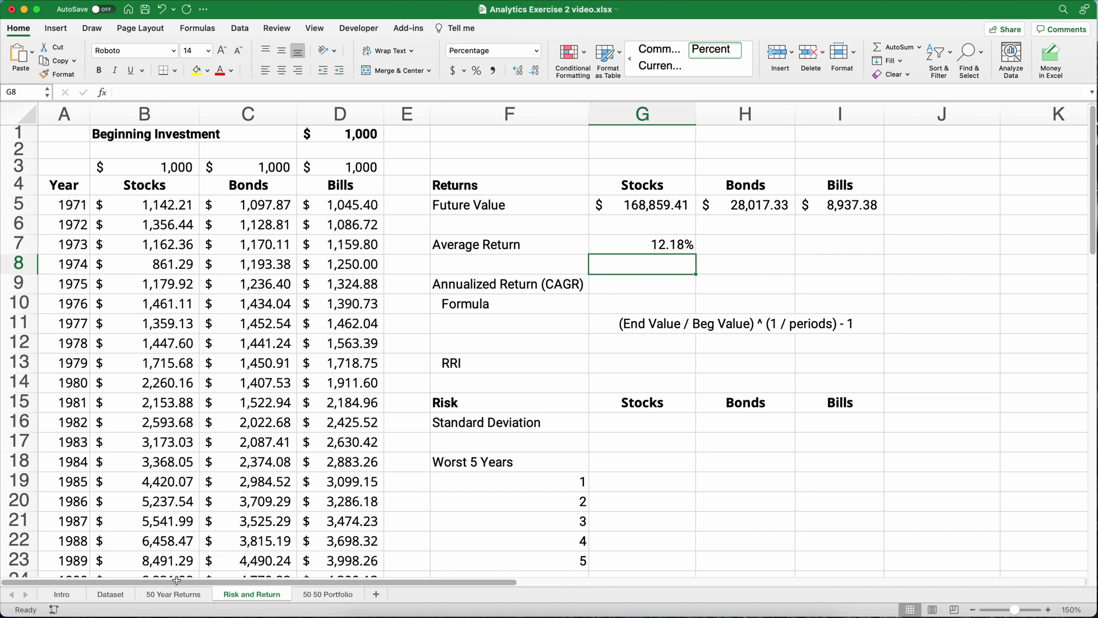
Step: Check the 'stocks' named range, then copy the average formula across to Bills
{"action": "left_click", "coordinate": [48, 94]}
{"action": "left_click", "coordinate": [27, 135]}
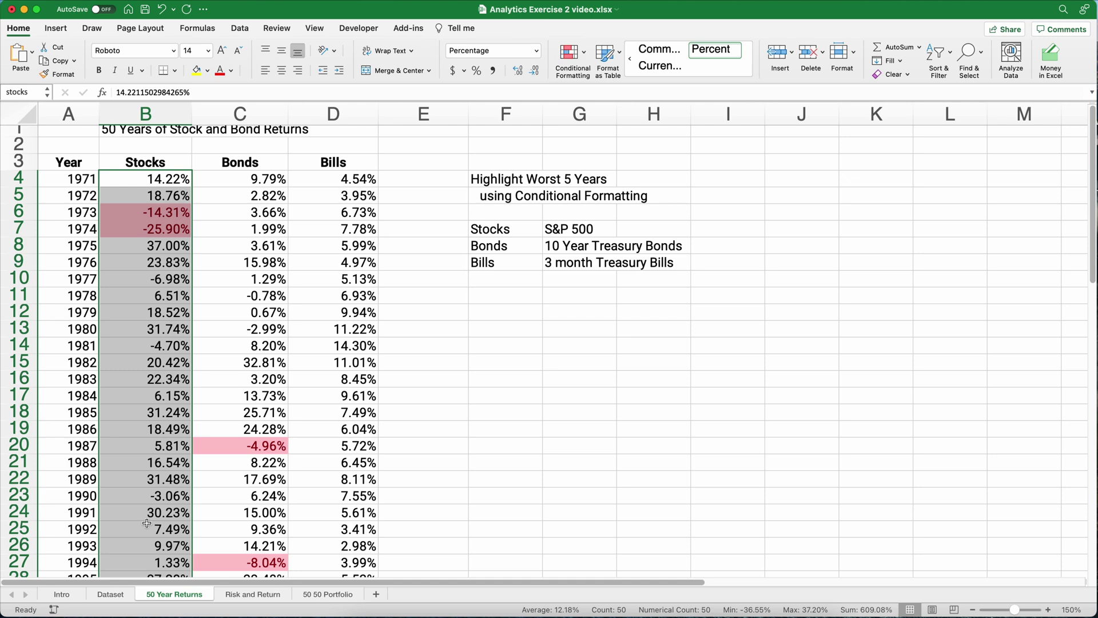
{"action": "left_click", "coordinate": [253, 595]}
{"action": "left_click", "coordinate": [660, 250]}
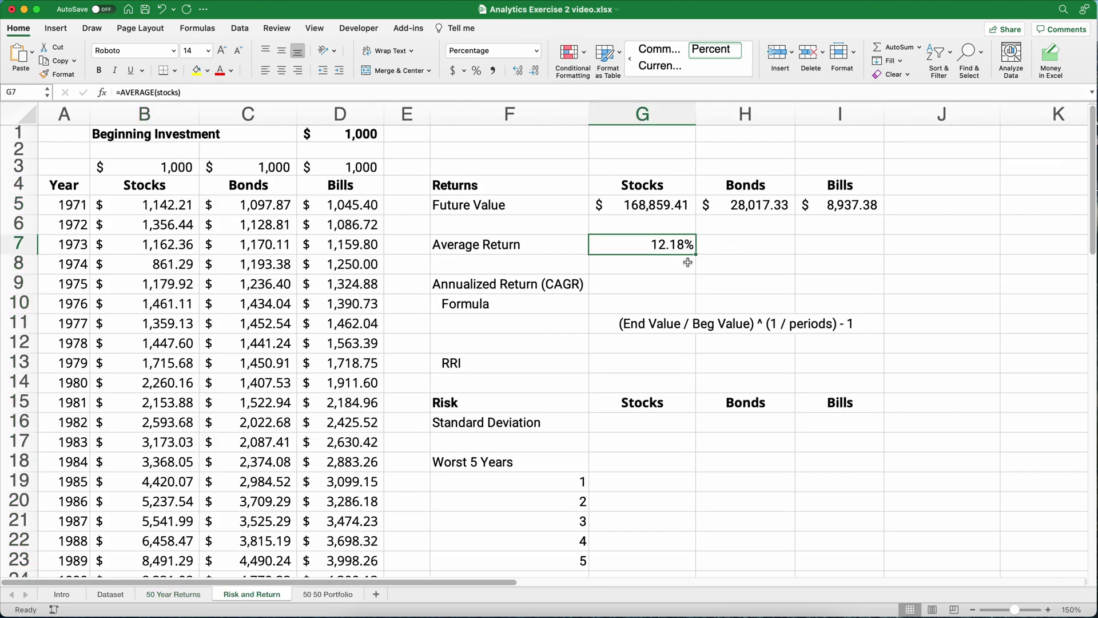
{"action": "left_click_drag", "start_coordinate": [696, 255], "coordinate": [830, 254]}
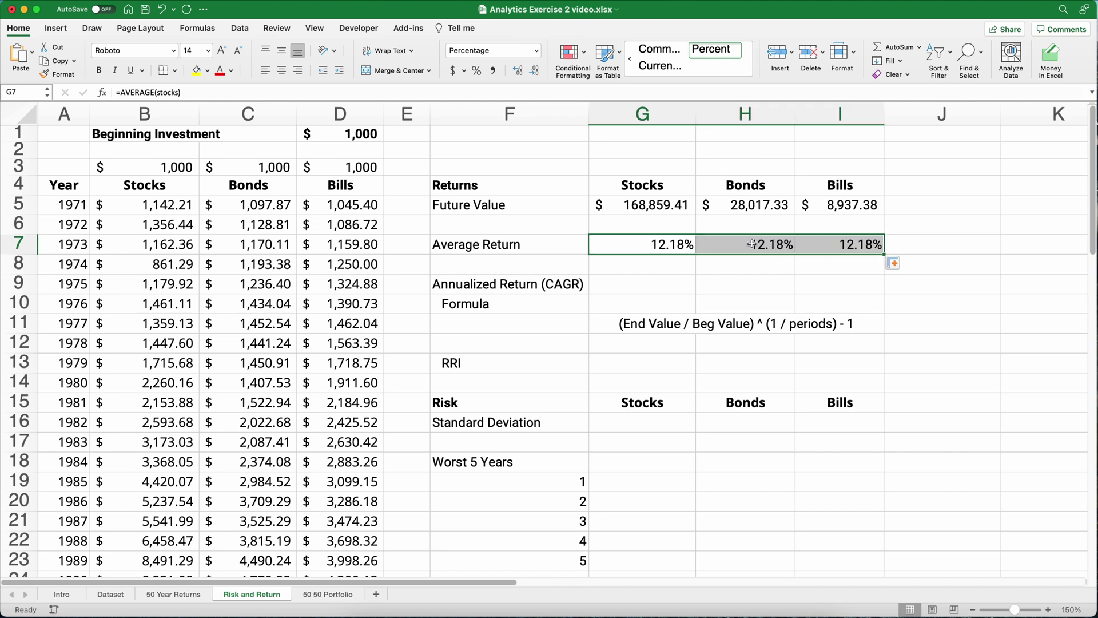
Step: Switch H7 to the bonds range and I7 to bills, giving 7.29% and 4.53%
{"action": "left_click", "coordinate": [735, 248]}
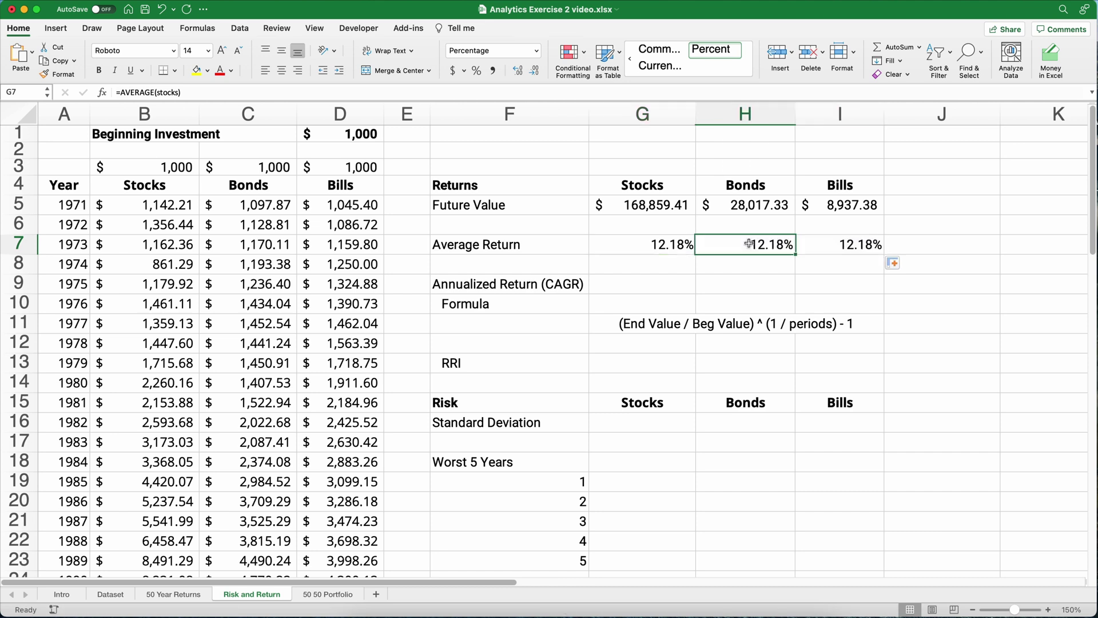
{"action": "double_click", "coordinate": [169, 94]}
{"action": "type", "text": "bonds"}
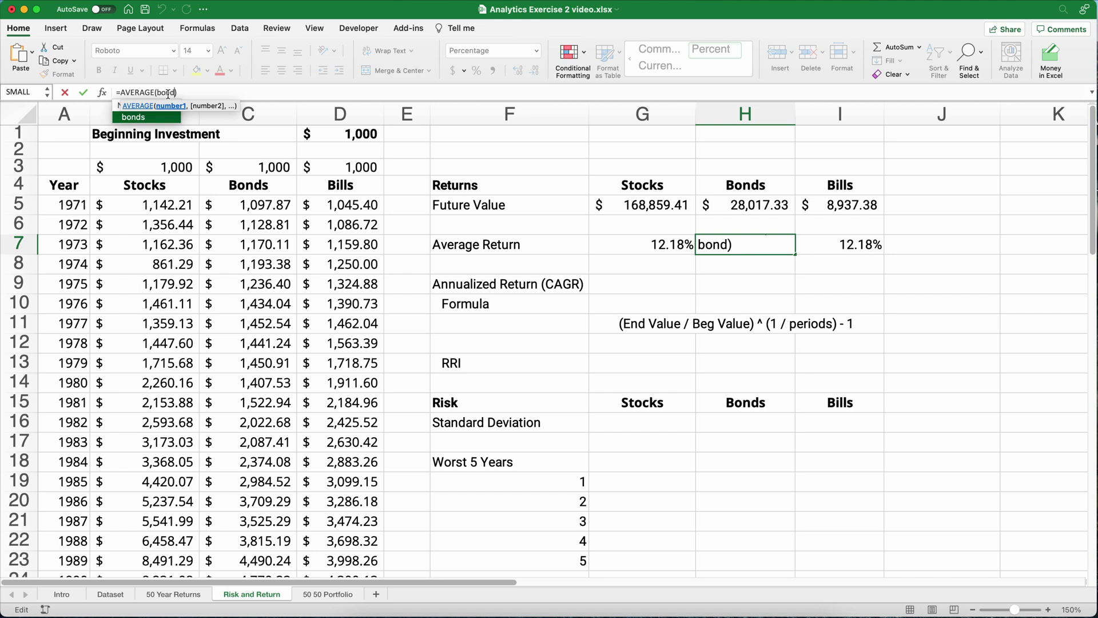
{"action": "key", "text": "Return"}
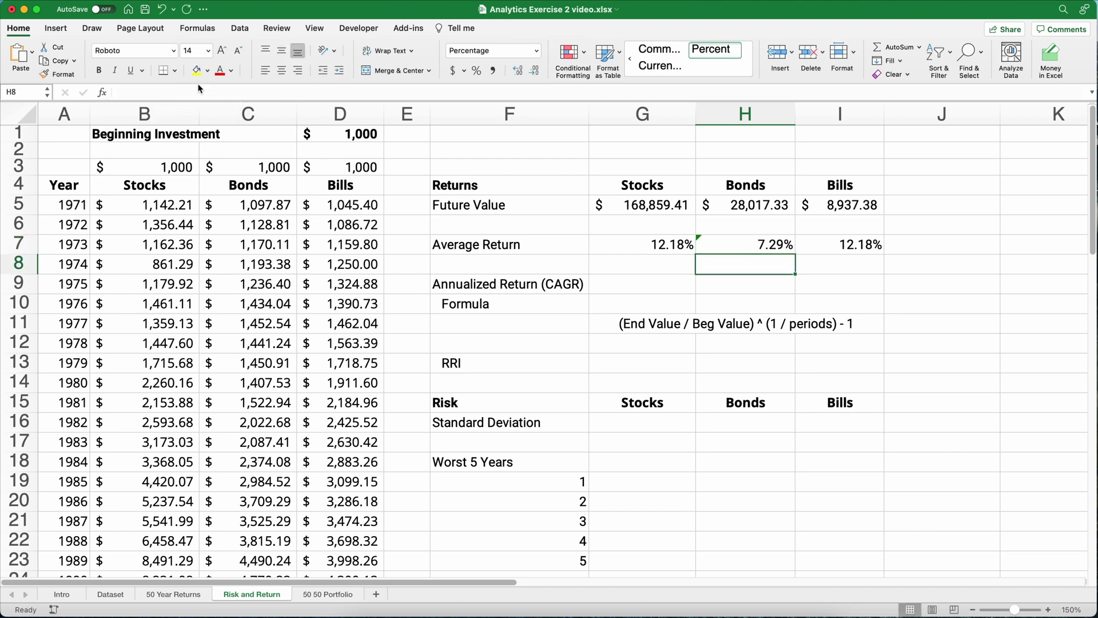
{"action": "left_click", "coordinate": [801, 239]}
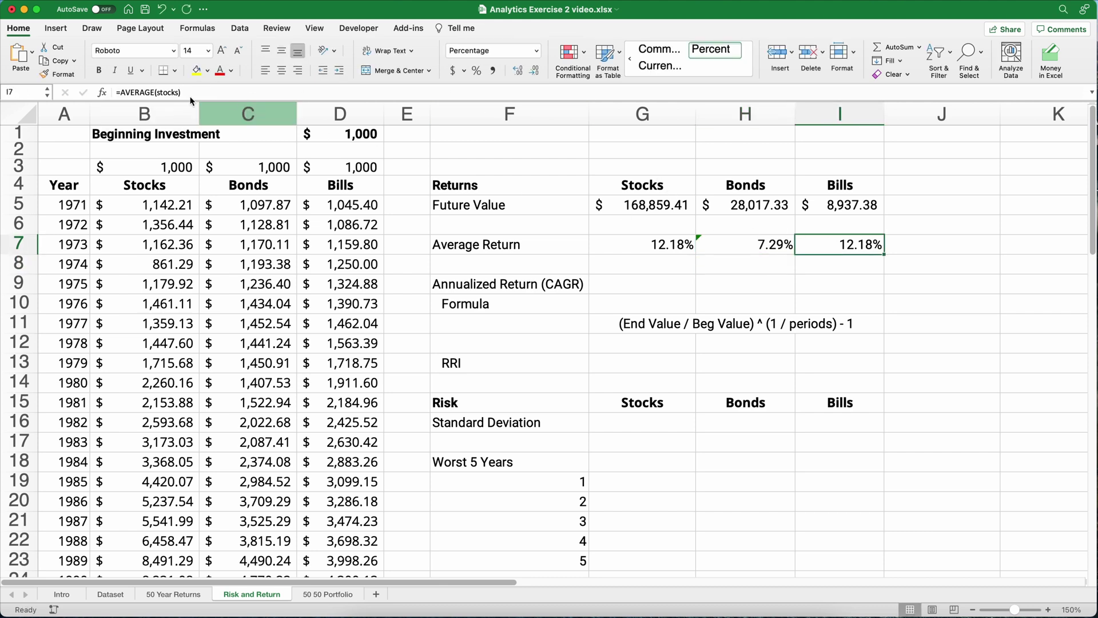
{"action": "double_click", "coordinate": [170, 93]}
{"action": "type", "text": "bills"}
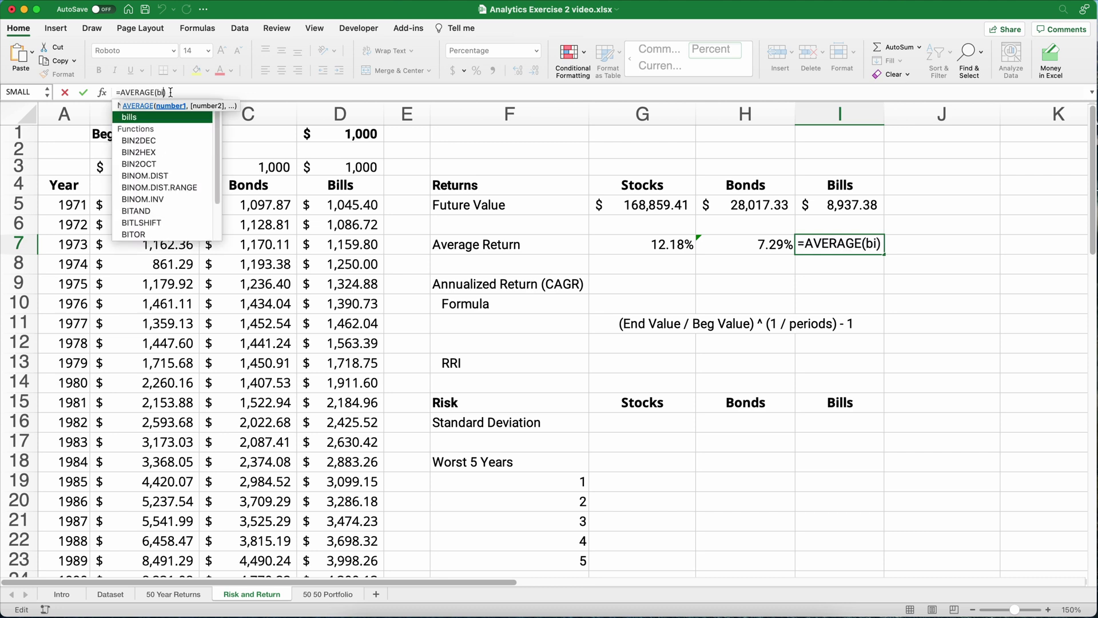
{"action": "key", "text": "Return"}
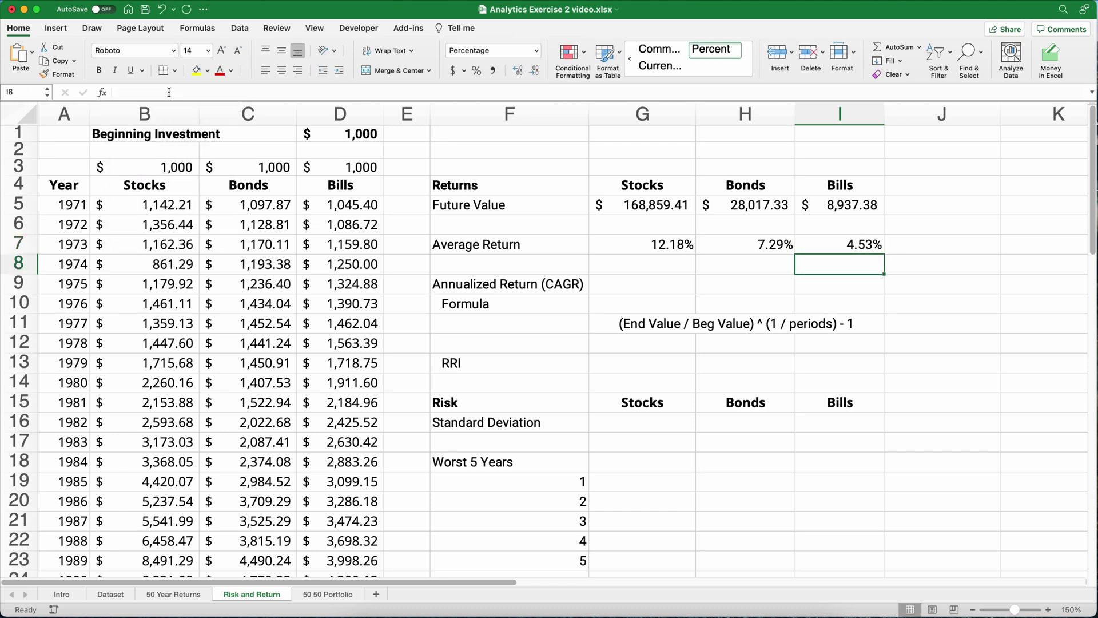
{"action": "left_click_drag", "start_coordinate": [643, 246], "coordinate": [858, 247]}
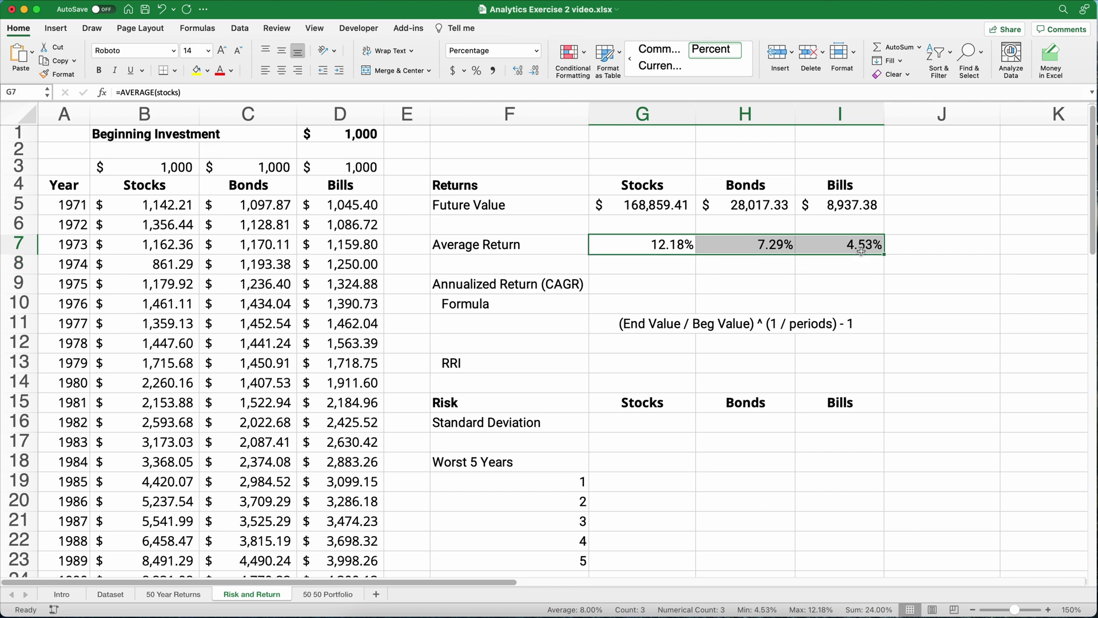
Step: Replace the averages with =AVERAGE(INDIRECT(G4)) in G7, reading the range name from the Stocks header
{"action": "key", "text": "Delete"}
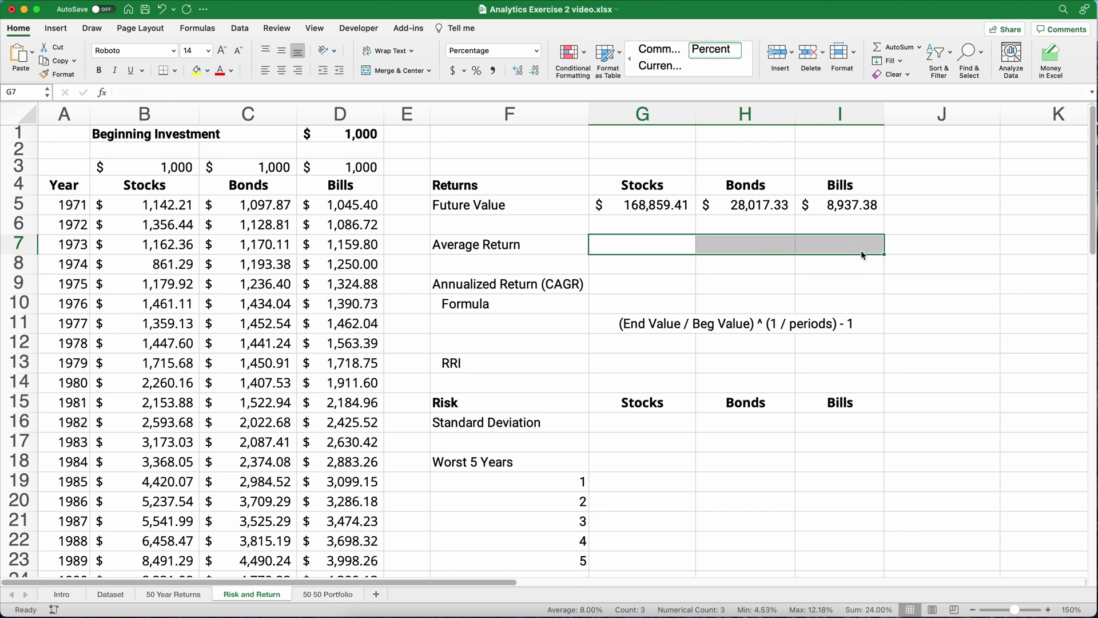
{"action": "left_click", "coordinate": [678, 240]}
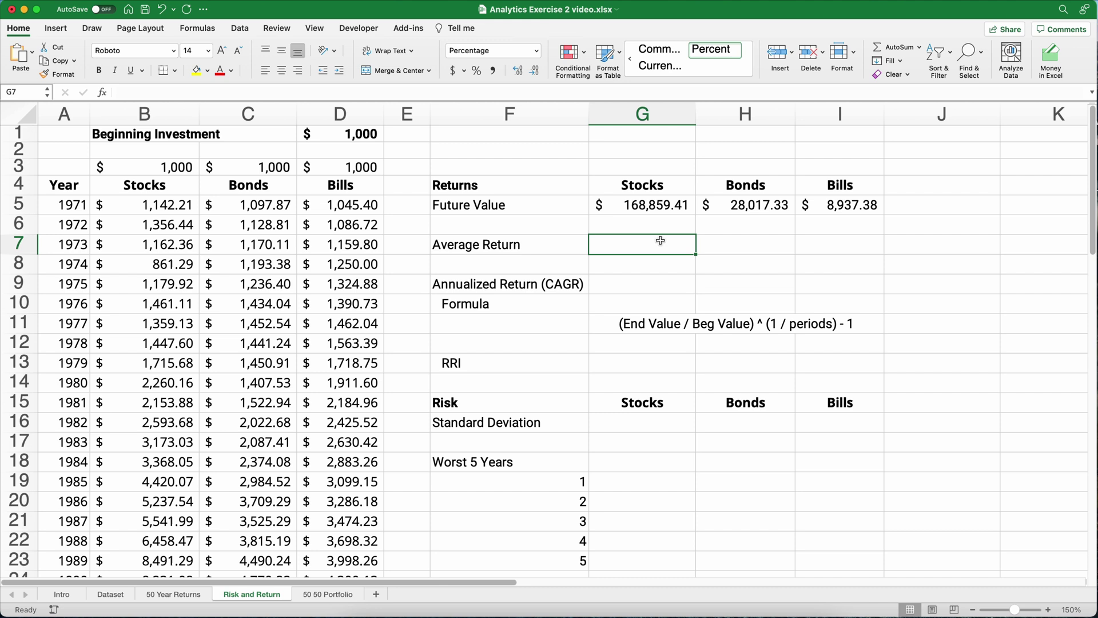
{"action": "left_click", "coordinate": [147, 89]}
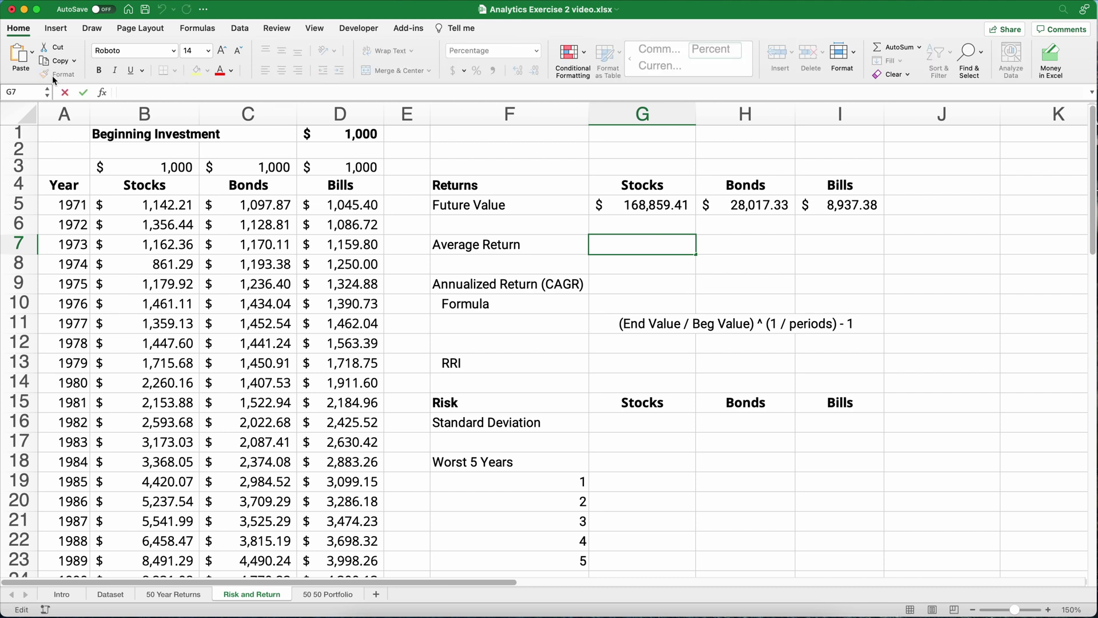
{"action": "left_click", "coordinate": [610, 245]}
{"action": "type", "text": "=averag"}
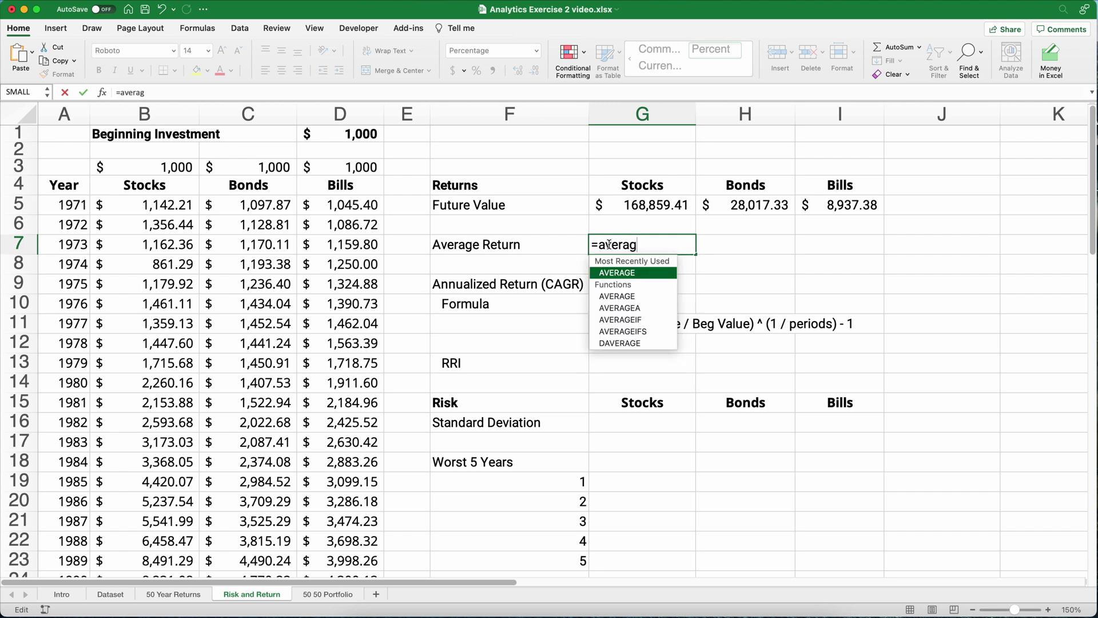
{"action": "key", "text": "Tab"}
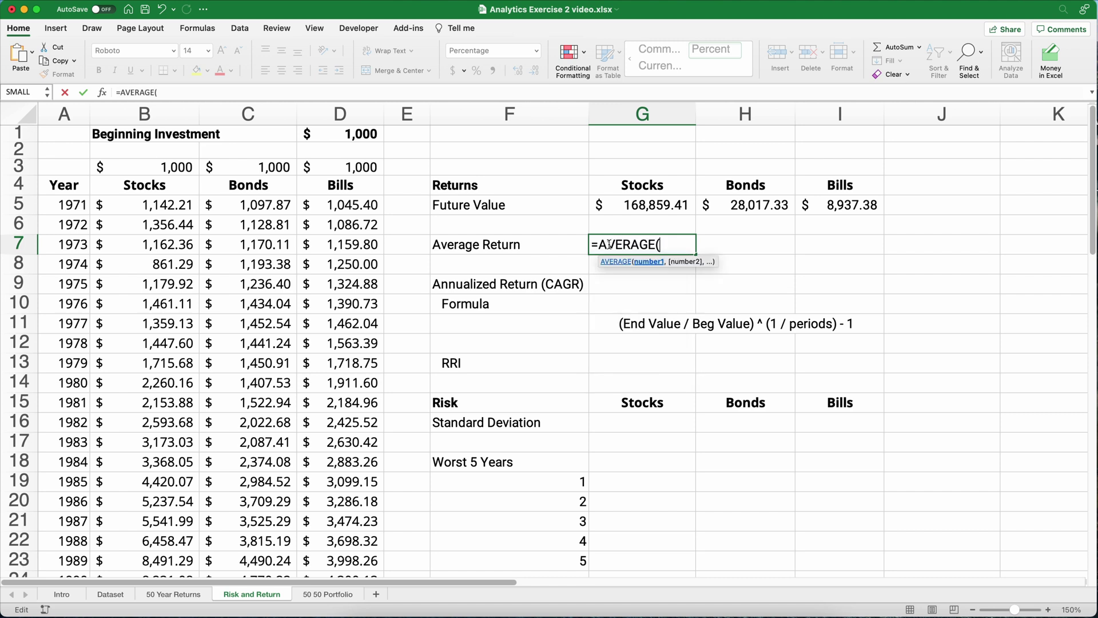
{"action": "type", "text": "indirec"}
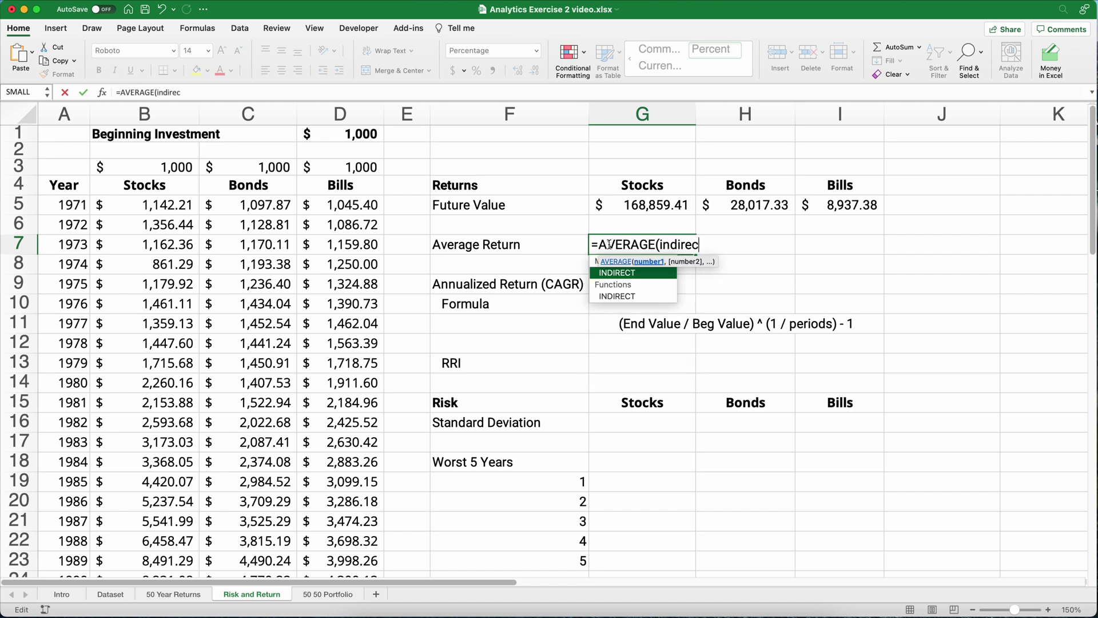
{"action": "type", "text": "t("}
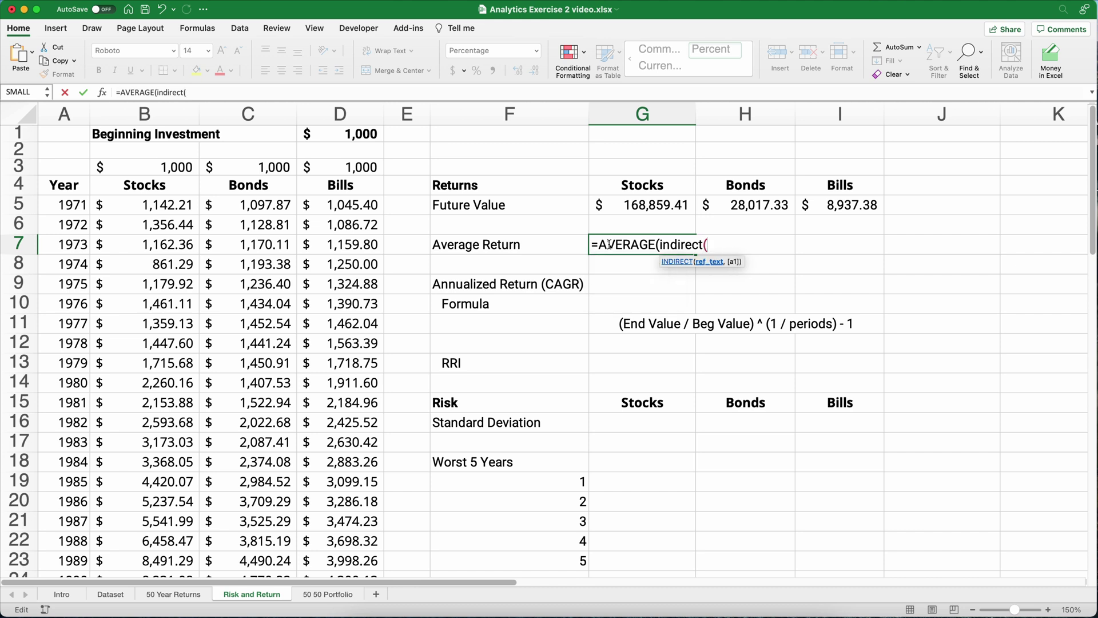
{"action": "left_click", "coordinate": [629, 191]}
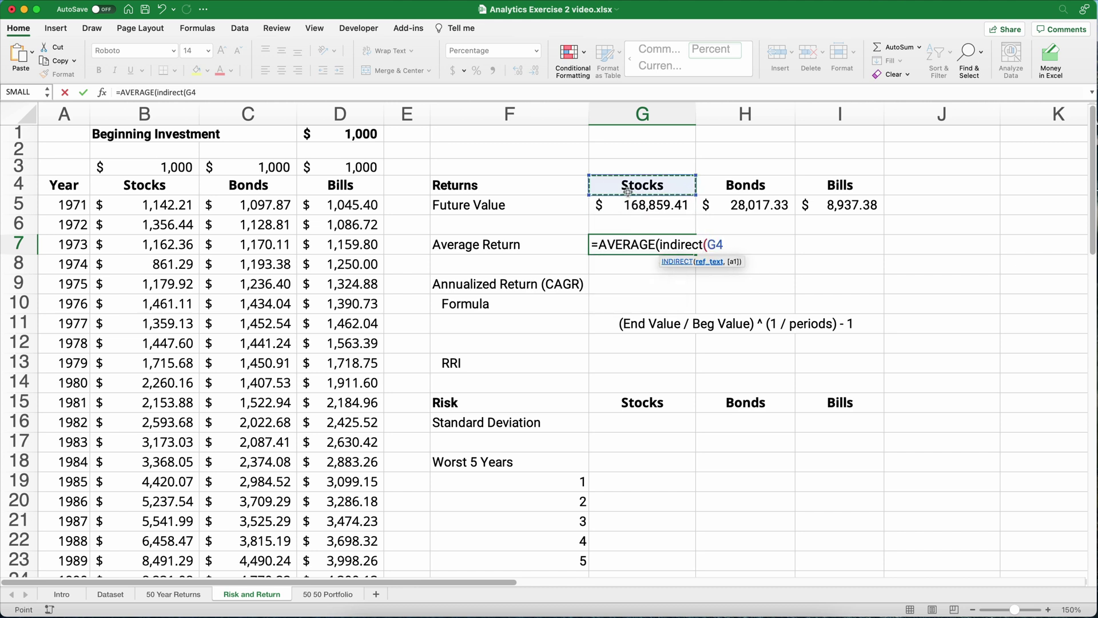
{"action": "type", "text": ")"}
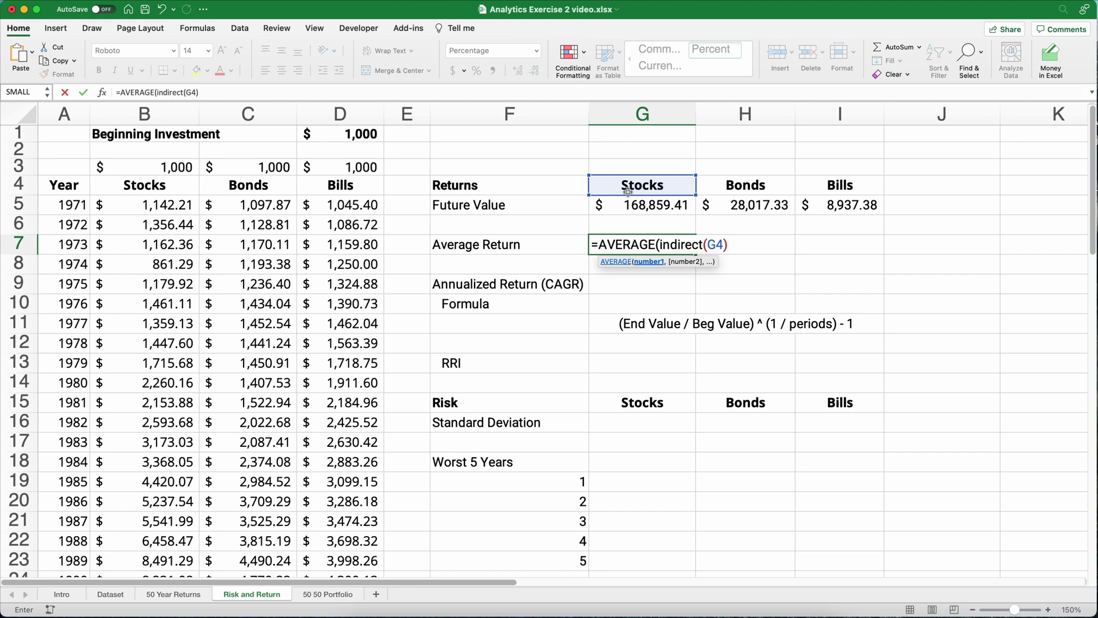
{"action": "type", "text": ")"}
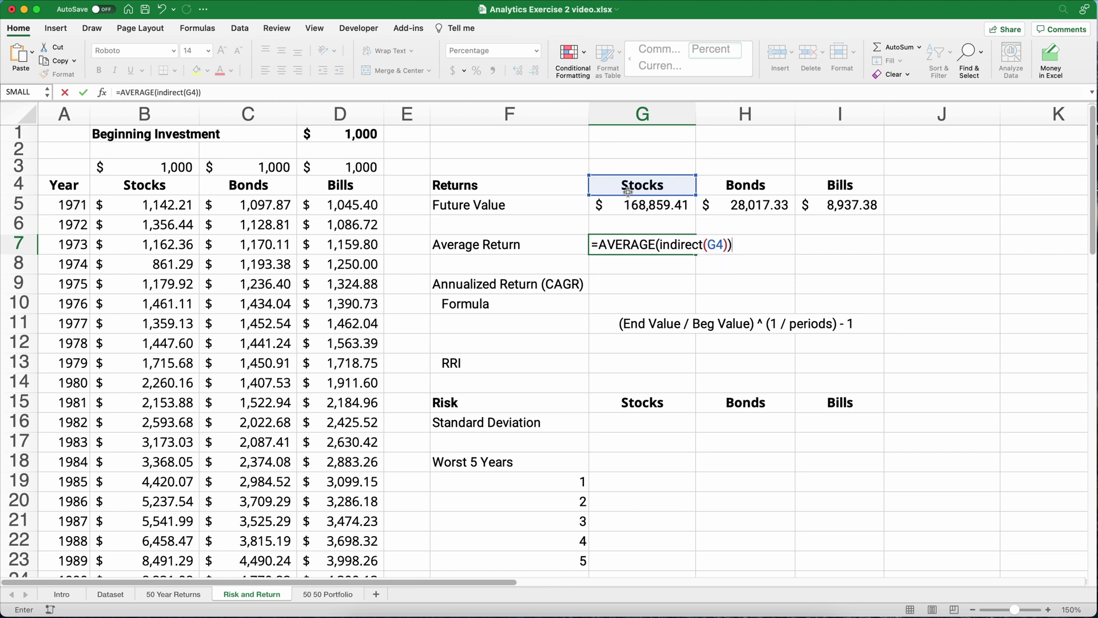
{"action": "key", "text": "Return"}
Step: Review the G7 formula's arguments, then copy it to Bonds and Bills (7.29%, 4.53%)
{"action": "key", "text": "Up"}
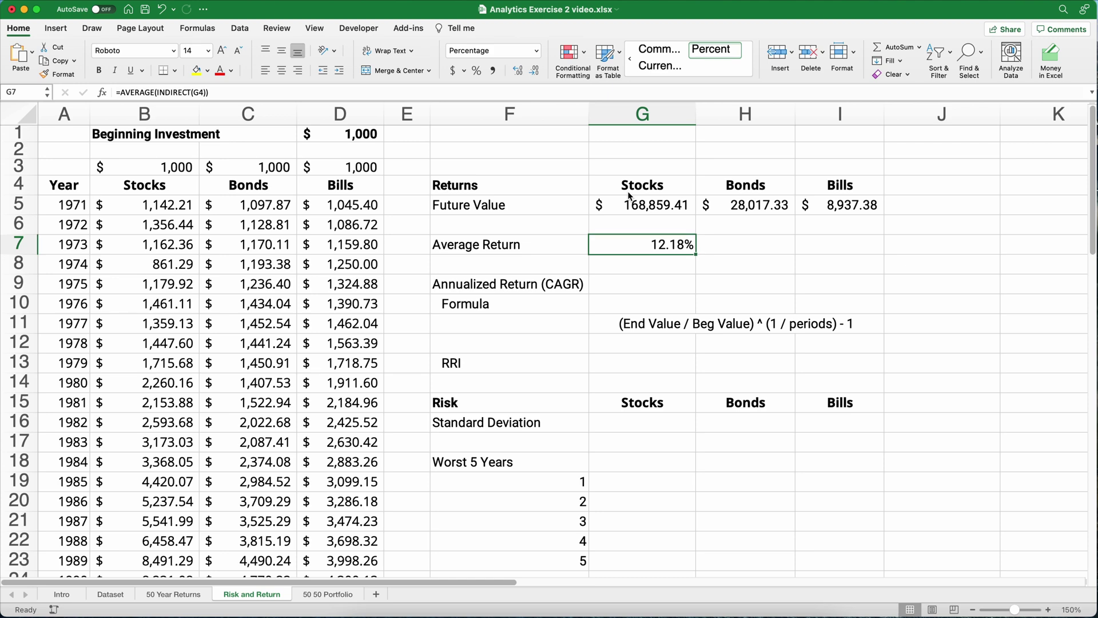
{"action": "left_click", "coordinate": [102, 93]}
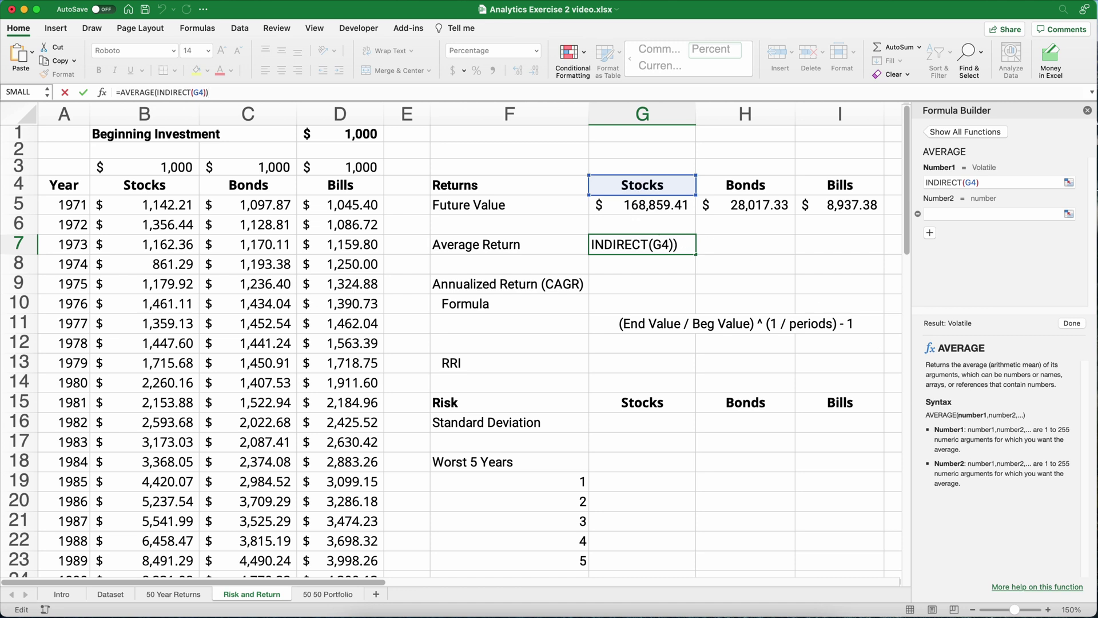
{"action": "key", "text": "Return"}
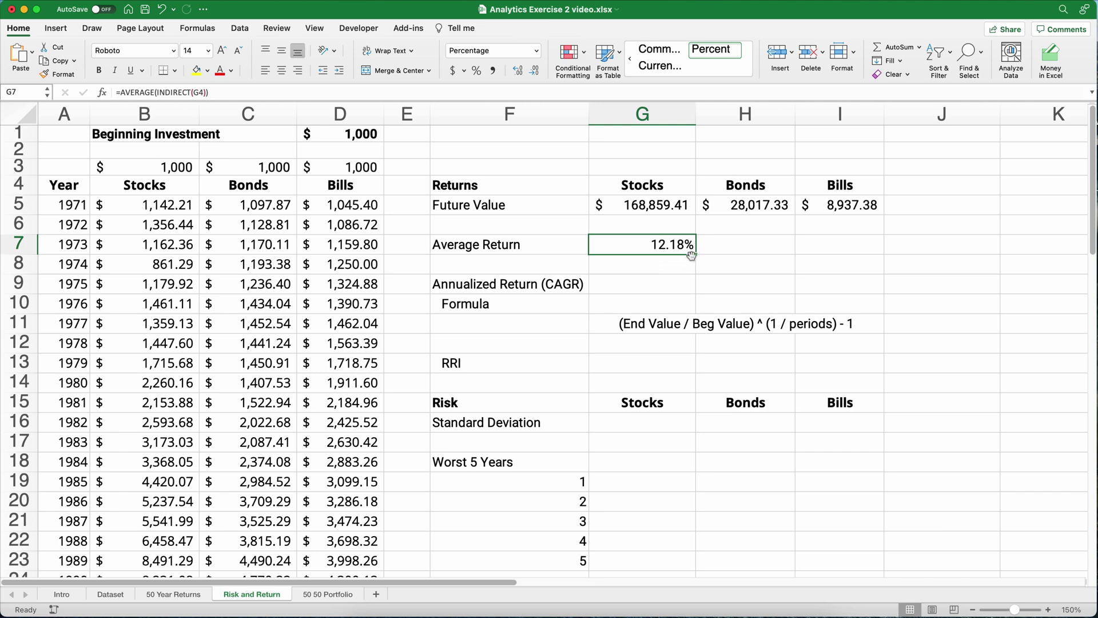
{"action": "left_click_drag", "start_coordinate": [694, 254], "coordinate": [864, 248]}
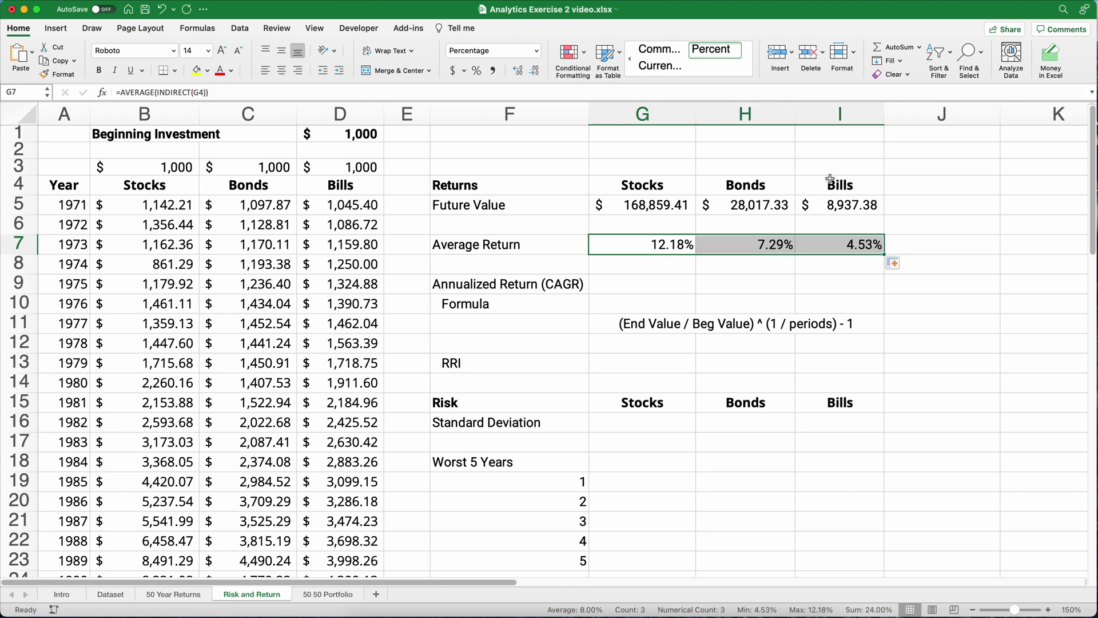
{"action": "left_click", "coordinate": [658, 253]}
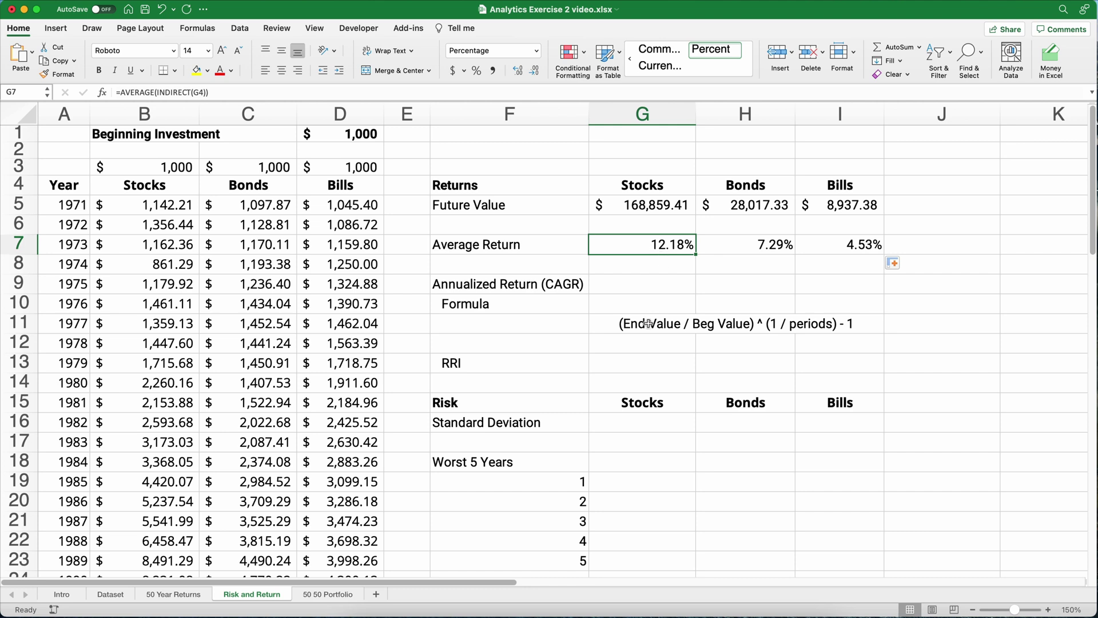
{"action": "left_click", "coordinate": [639, 287]}
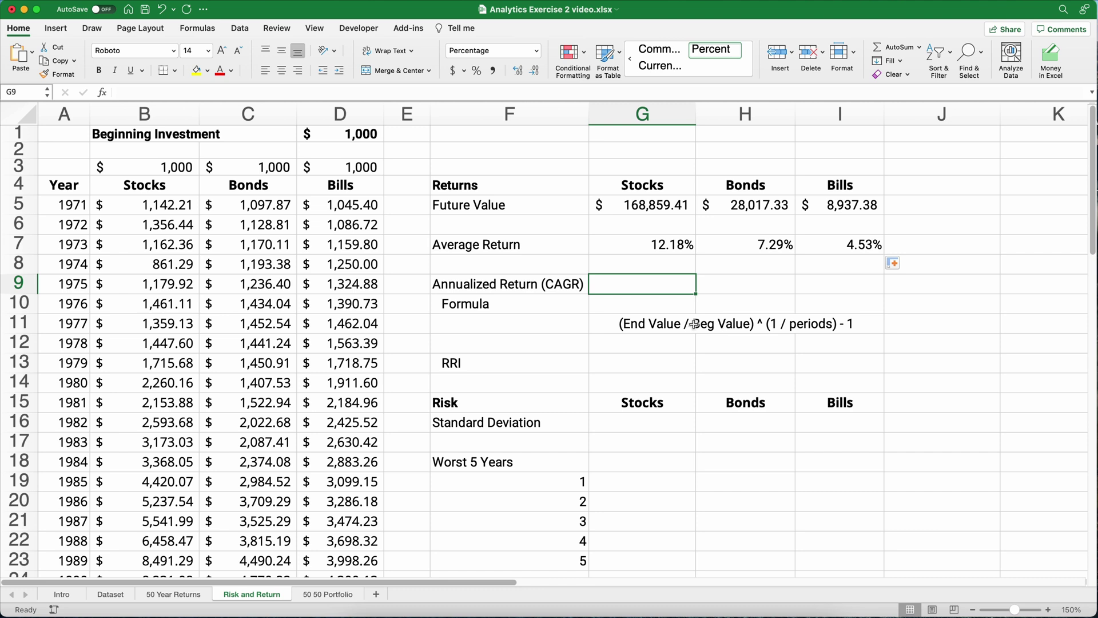
Step: Enter =(G5/B3)^(1/50)-1 in G10 for a Stocks CAGR of 10.80%
{"action": "left_click_drag", "start_coordinate": [639, 326], "coordinate": [866, 326]}
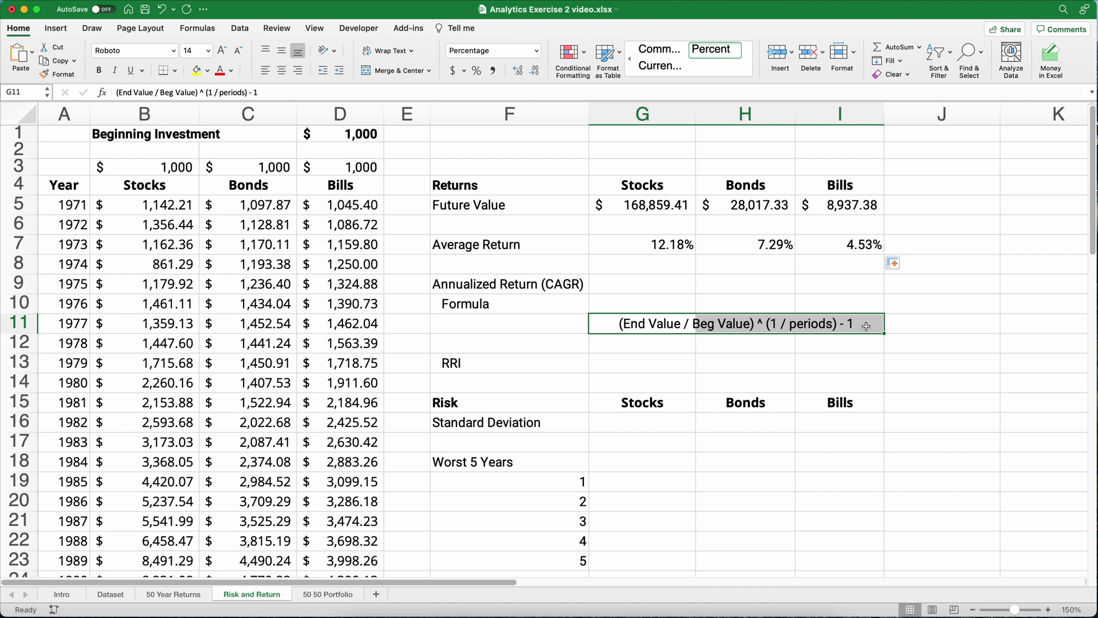
{"action": "left_click", "coordinate": [470, 362]}
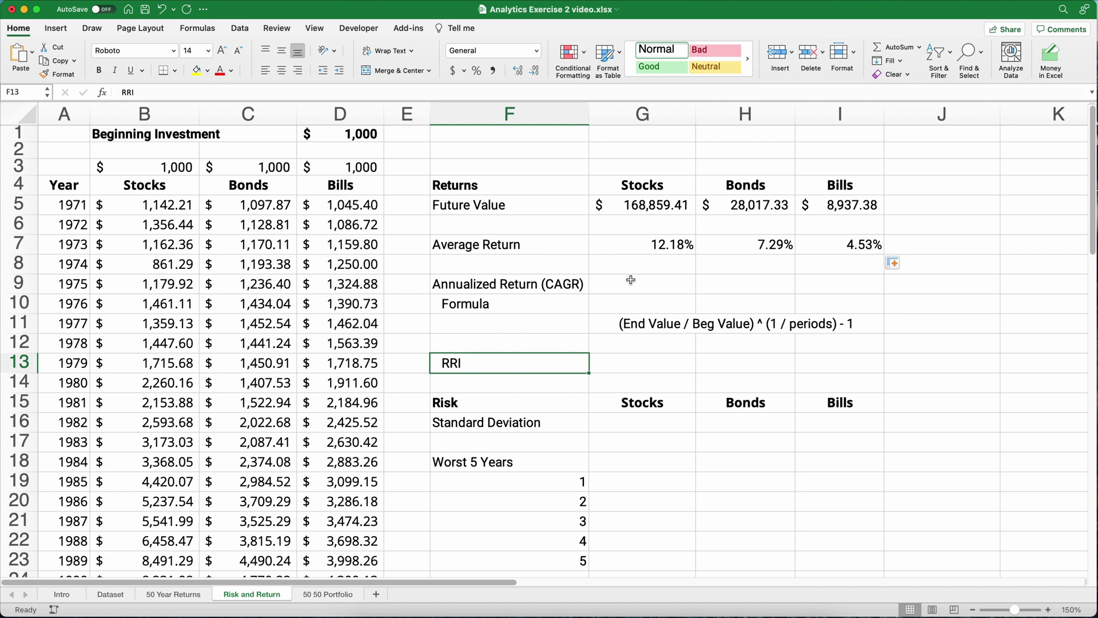
{"action": "left_click", "coordinate": [656, 297]}
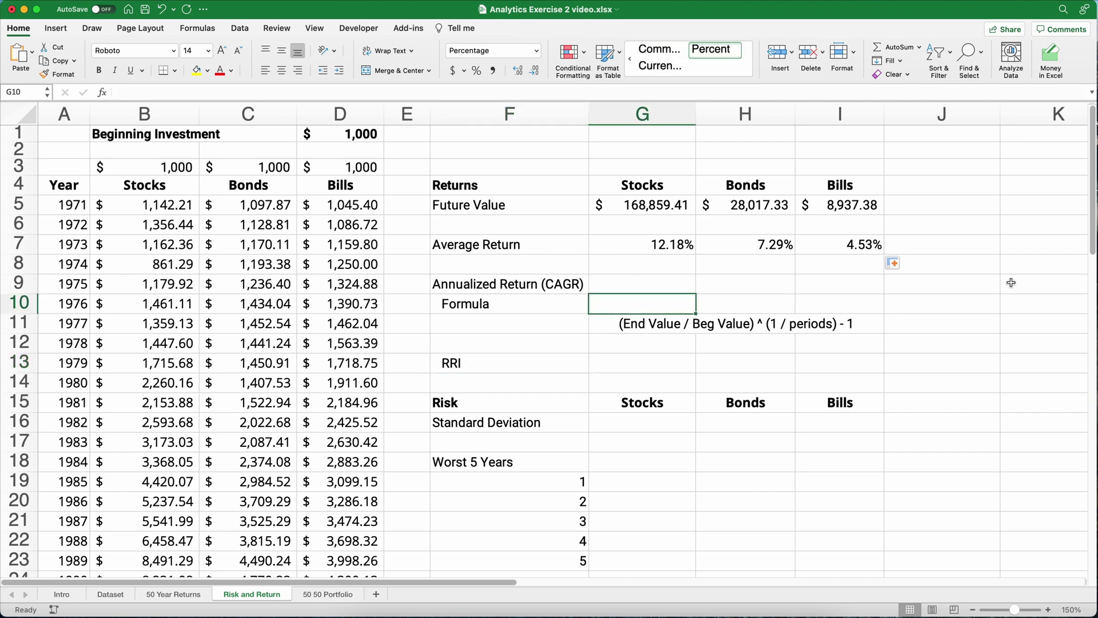
{"action": "type", "text": "=("}
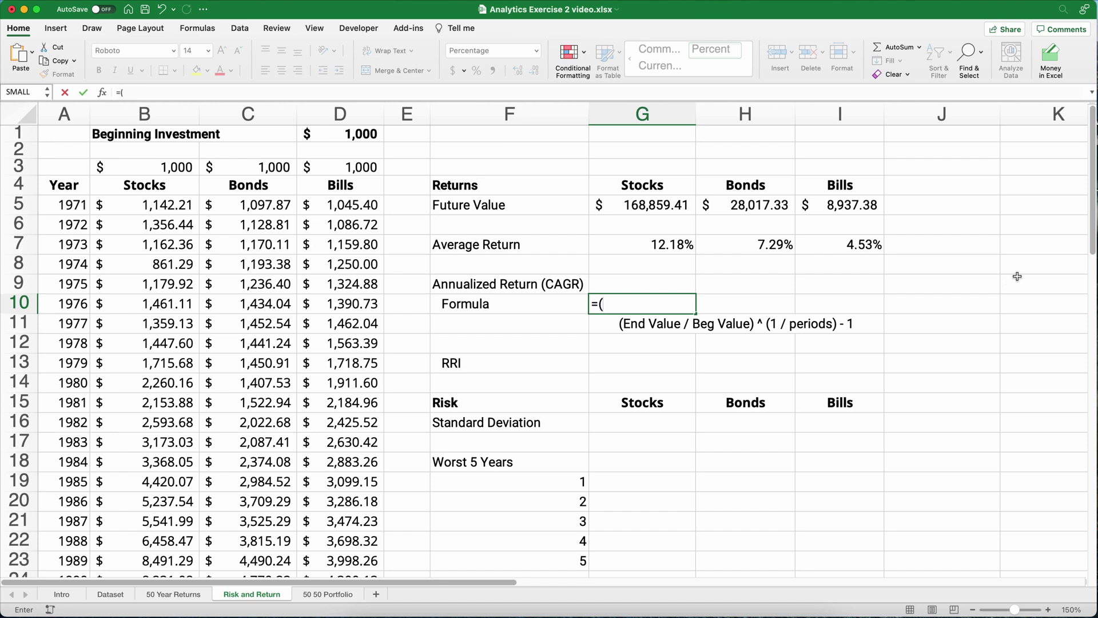
{"action": "left_click", "coordinate": [655, 205]}
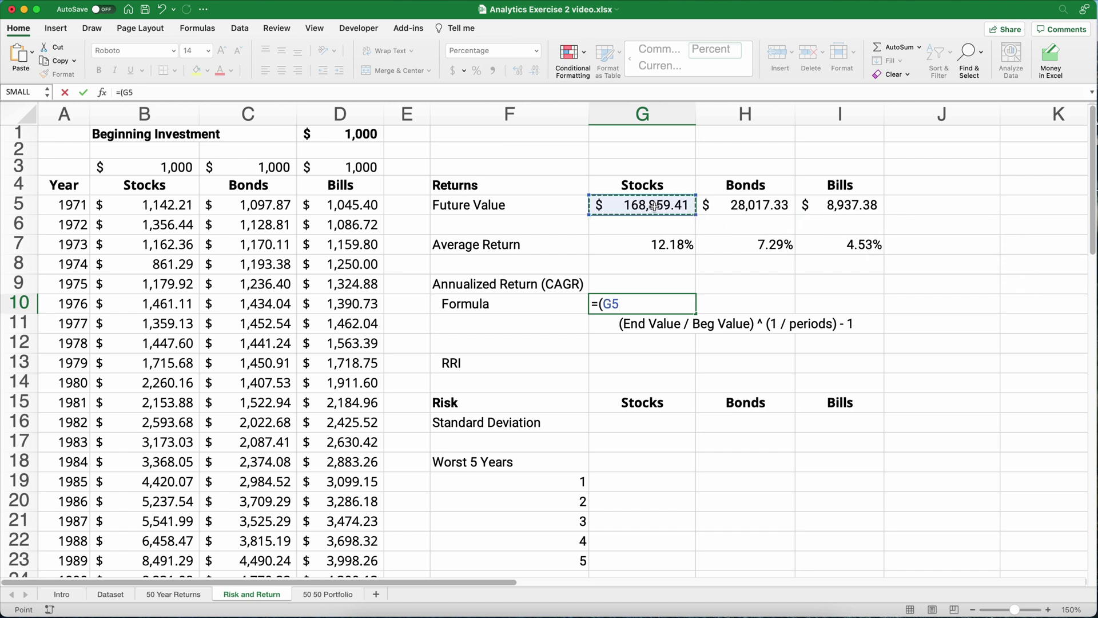
{"action": "type", "text": "/"}
{"action": "left_click", "coordinate": [166, 167]}
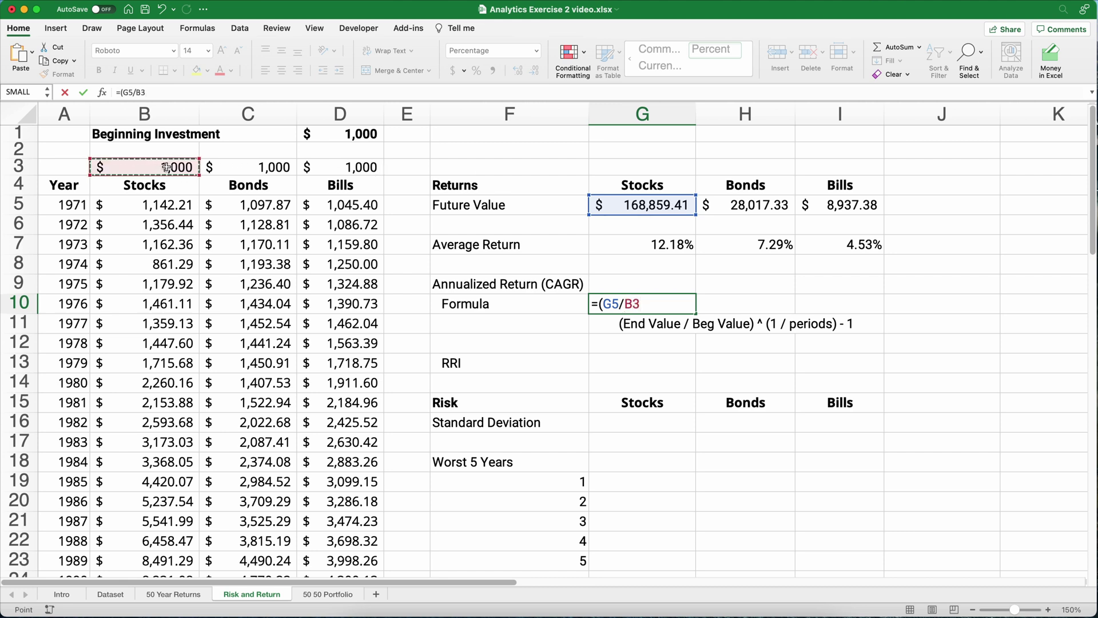
{"action": "type", "text": ")^"}
{"action": "type", "text": "(1/50"}
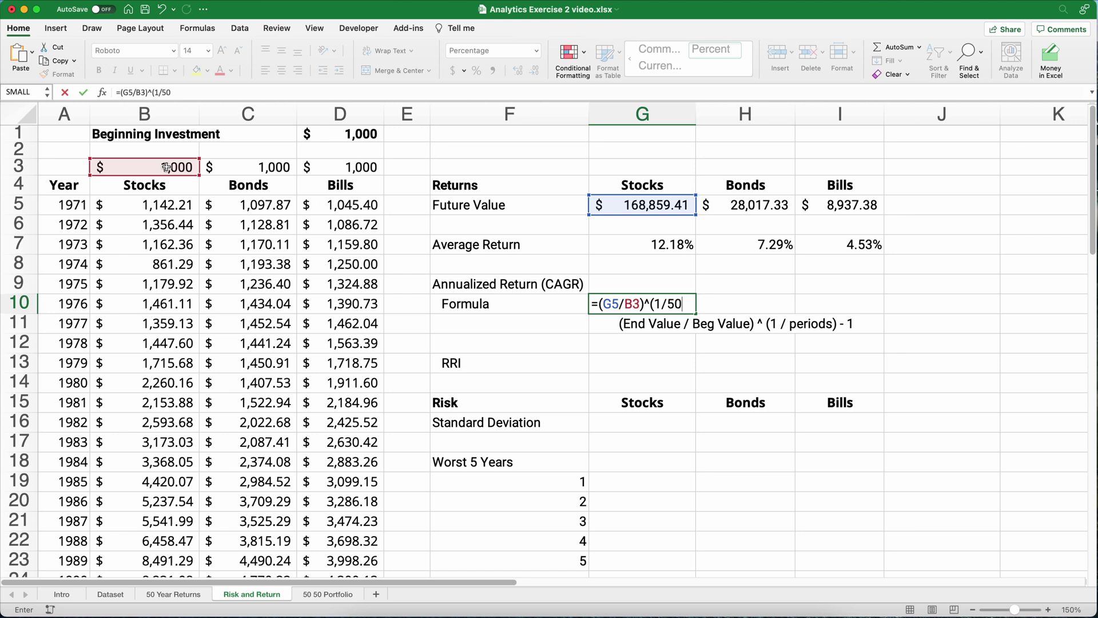
{"action": "type", "text": ")-1"}
{"action": "key", "text": "Return"}
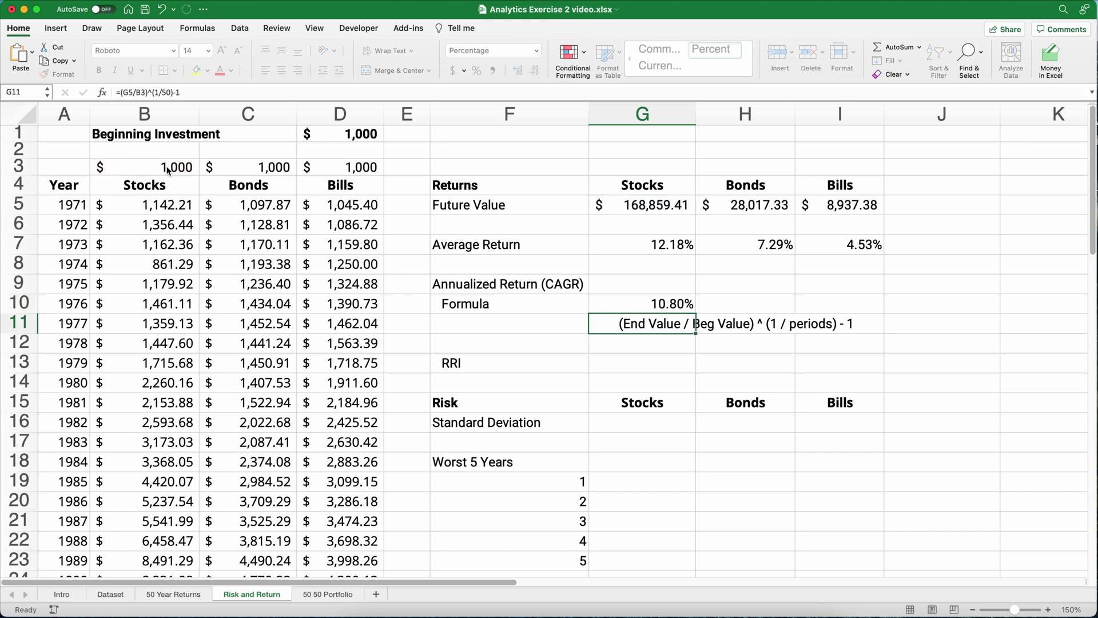
{"action": "left_click", "coordinate": [656, 301]}
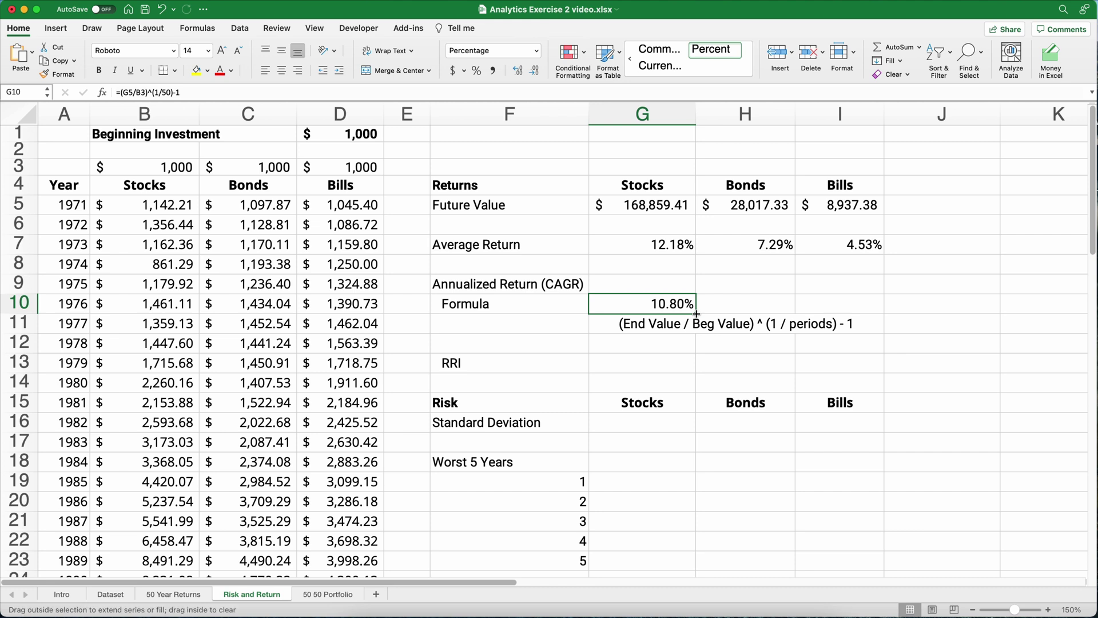
Step: Copy the CAGR formula to Bonds (6.89%) and Bills (4.48%), then compare with the average returns
{"action": "left_click_drag", "start_coordinate": [697, 314], "coordinate": [863, 312]}
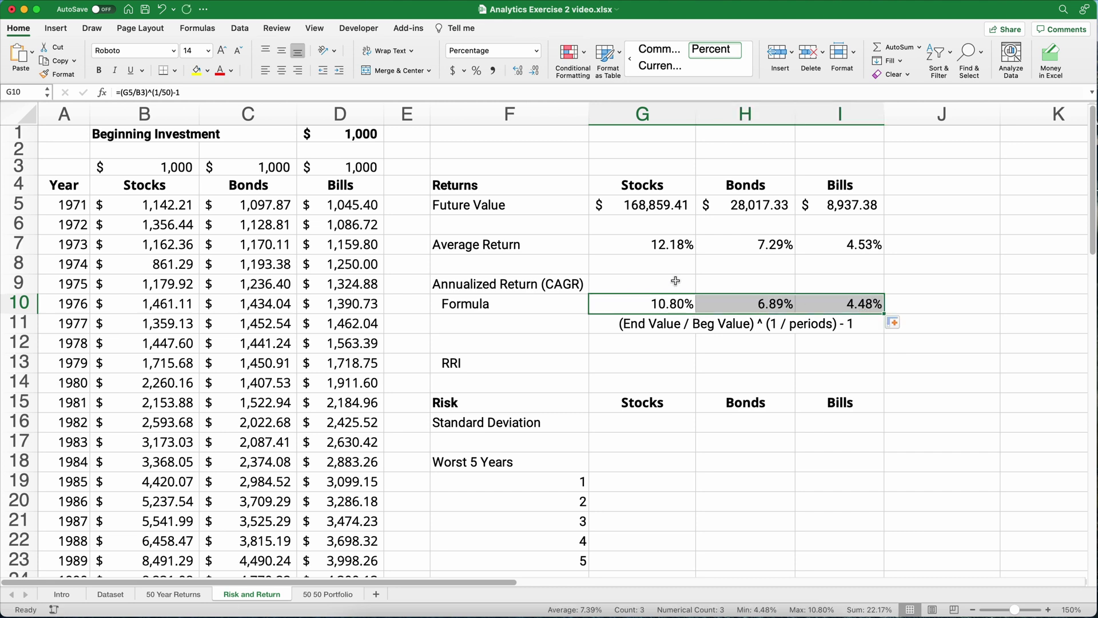
{"action": "left_click_drag", "start_coordinate": [658, 247], "coordinate": [667, 300]}
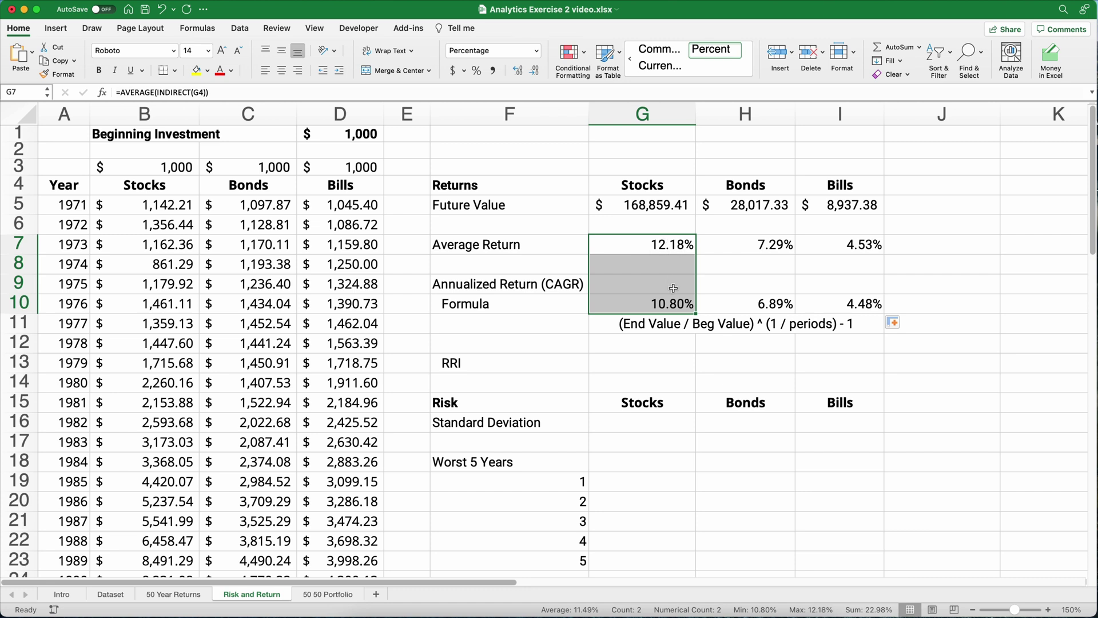
{"action": "left_click", "coordinate": [662, 303]}
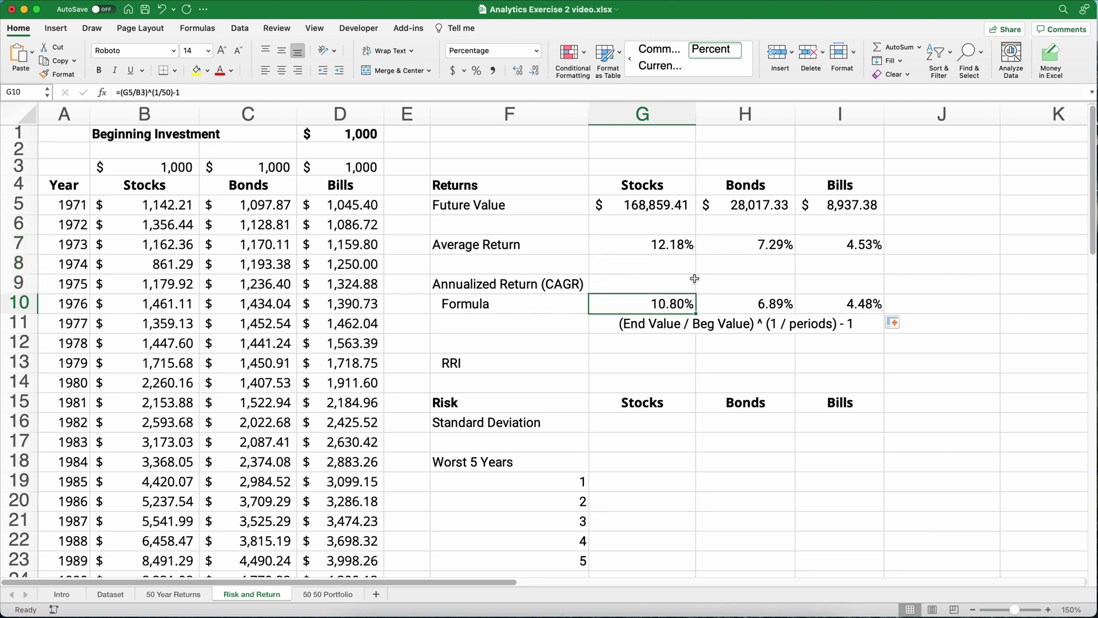
{"action": "left_click_drag", "start_coordinate": [641, 245], "coordinate": [812, 250]}
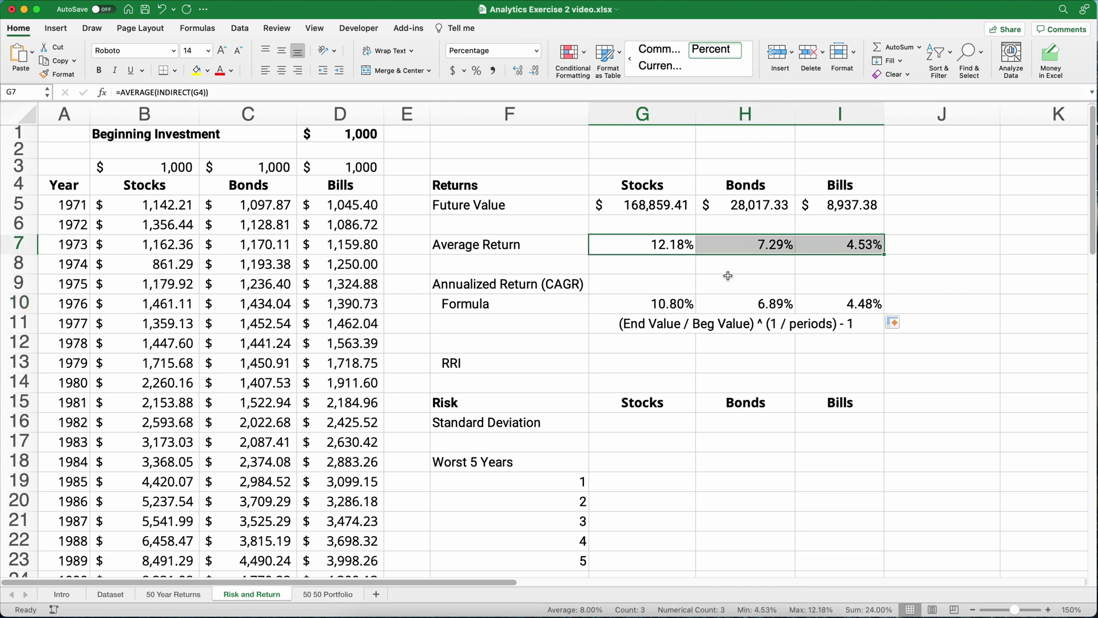
{"action": "left_click_drag", "start_coordinate": [672, 299], "coordinate": [808, 303]}
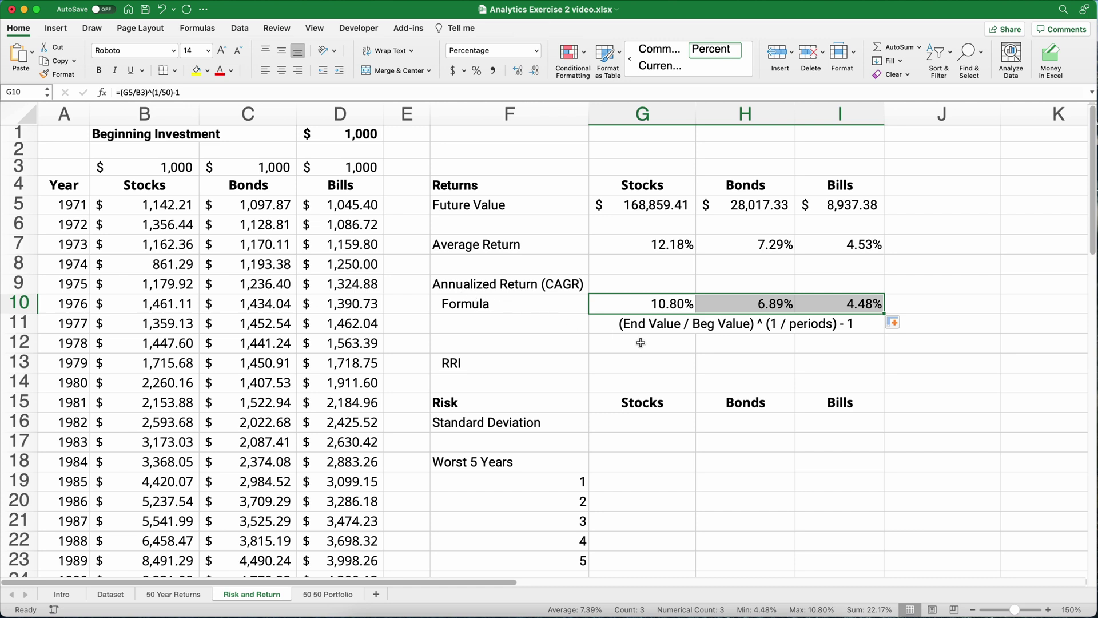
Step: Build =RRI(50,B3,G5) in G13 for the Stocks annualized return of 10.80%
{"action": "left_click", "coordinate": [657, 361]}
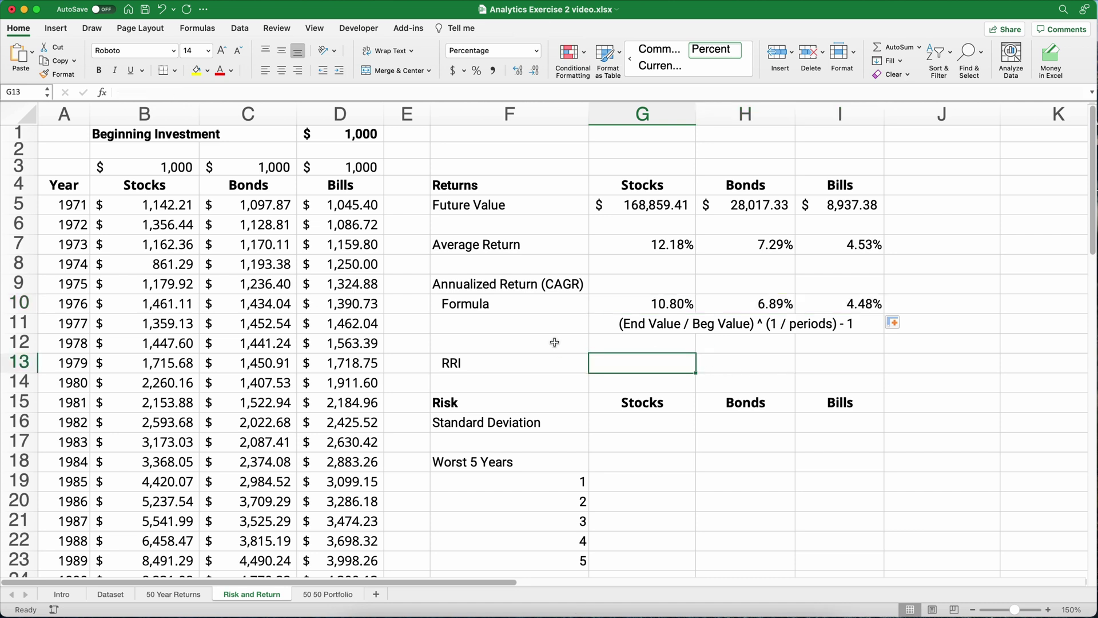
{"action": "left_click", "coordinate": [101, 94]}
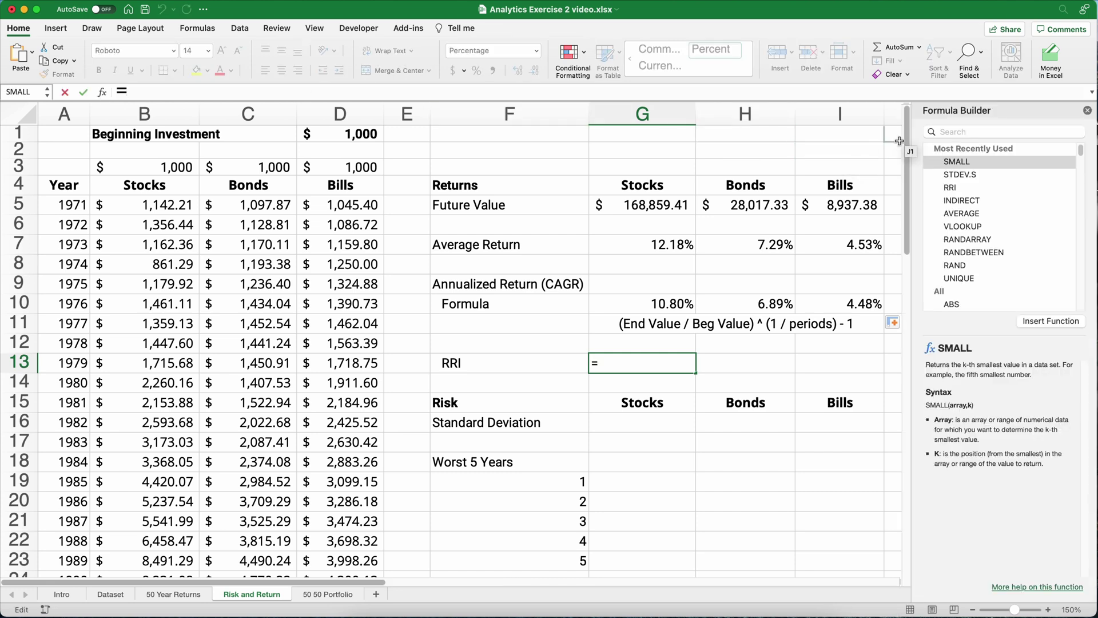
{"action": "left_click", "coordinate": [949, 131]}
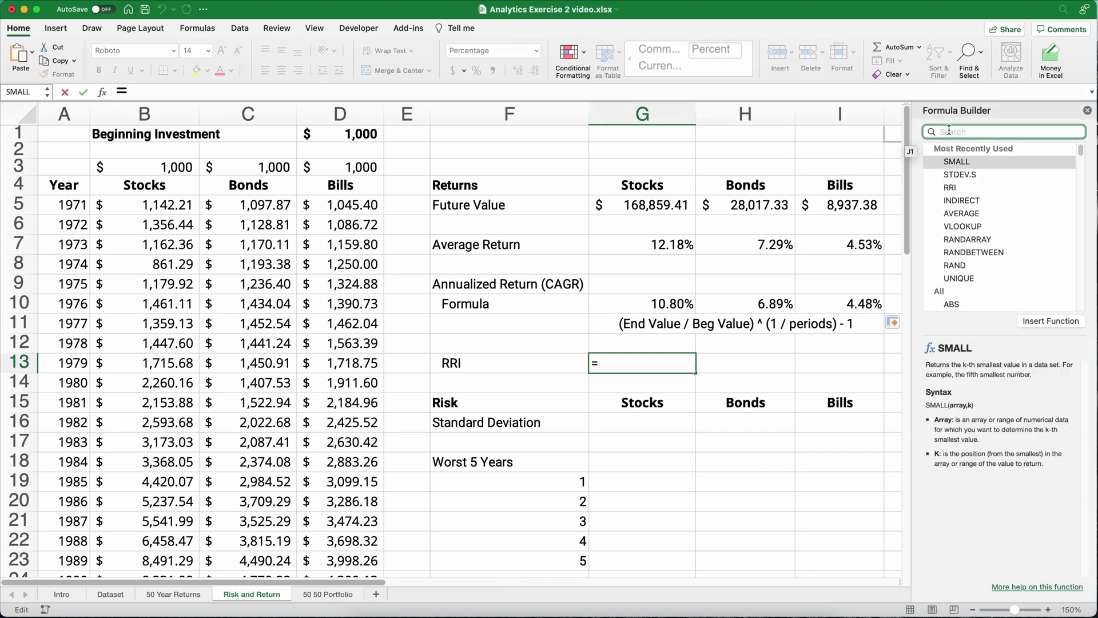
{"action": "type", "text": "rrri"}
{"action": "key", "text": "BackSpace"}
{"action": "key", "text": "BackSpace"}
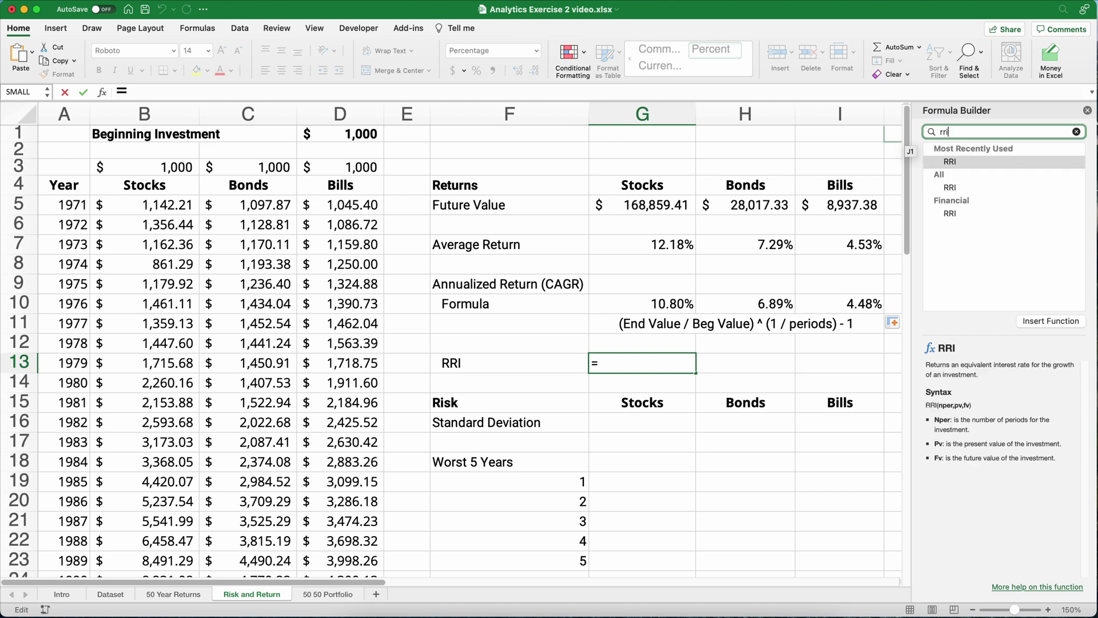
{"action": "double_click", "coordinate": [952, 162]}
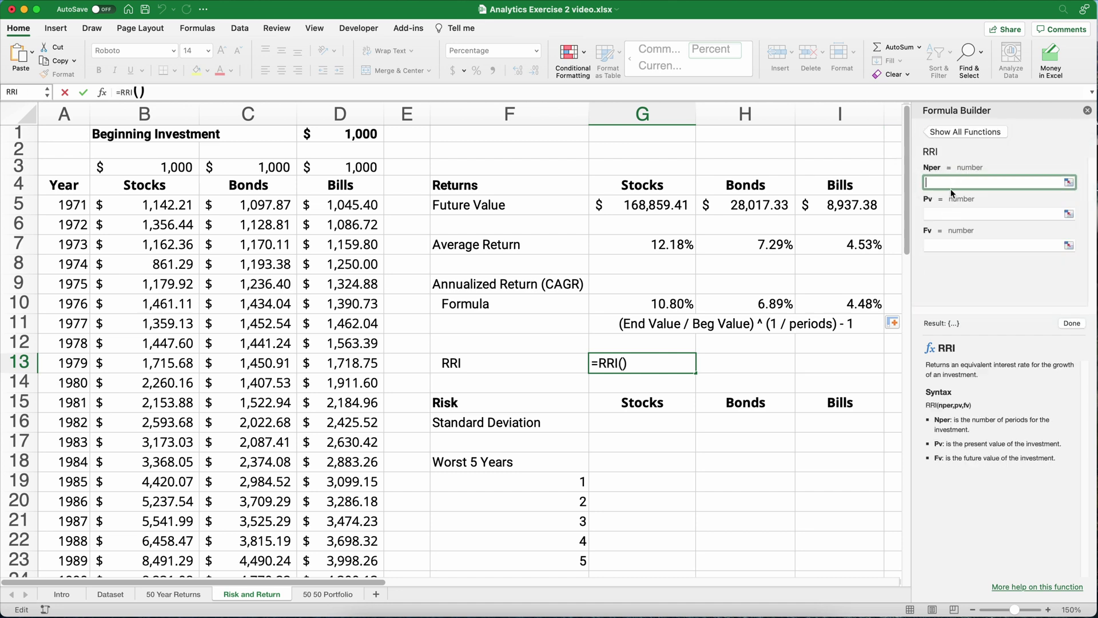
{"action": "type", "text": "50"}
{"action": "left_click", "coordinate": [945, 212]}
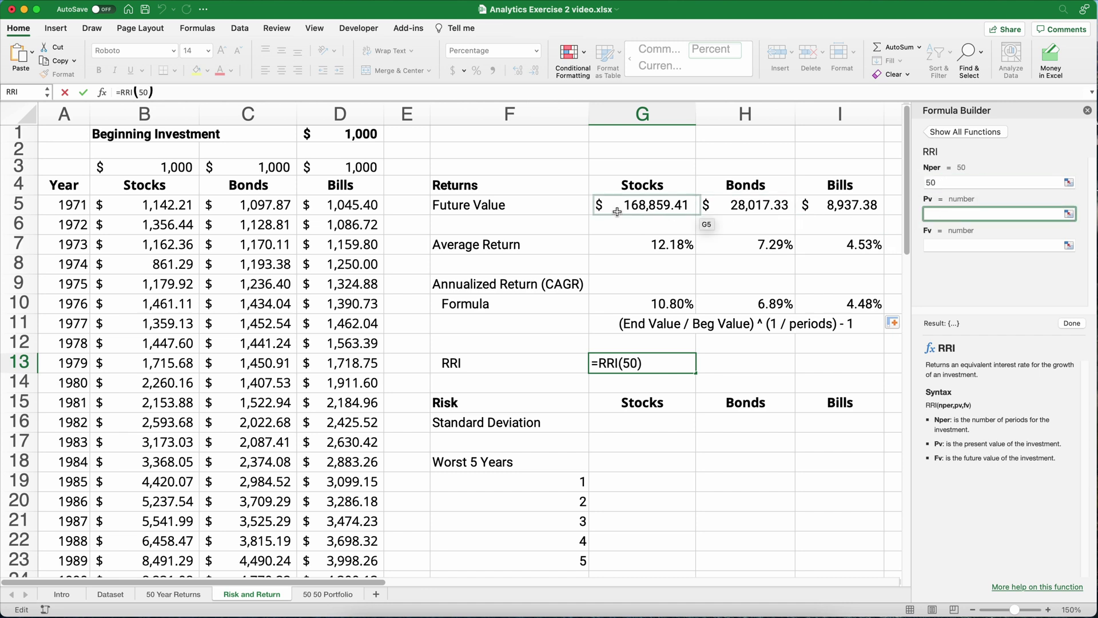
{"action": "left_click", "coordinate": [127, 168]}
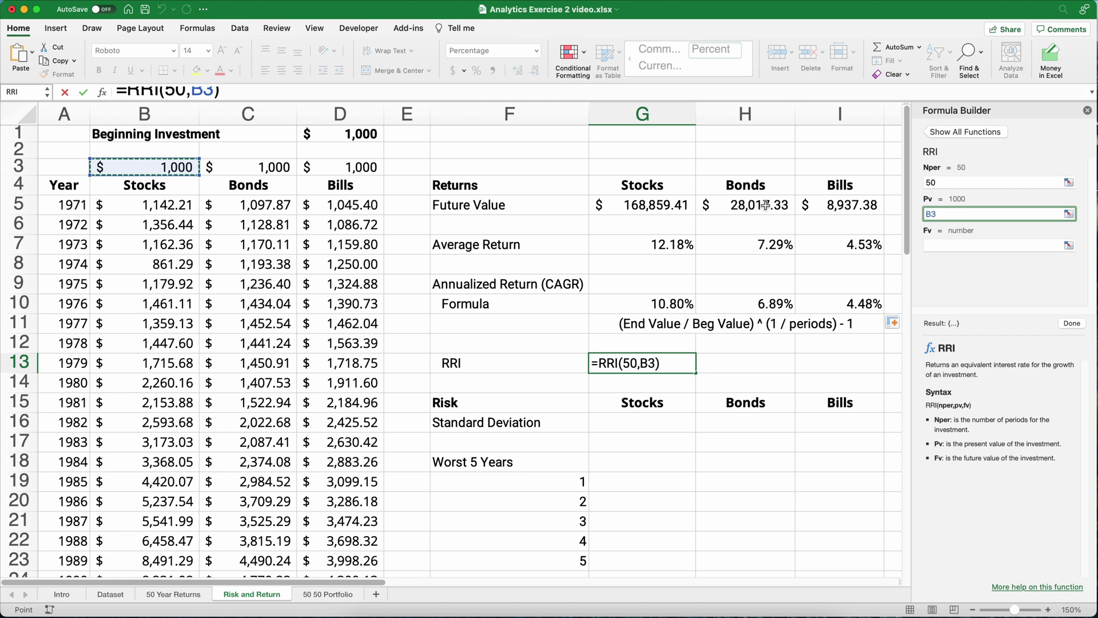
{"action": "left_click", "coordinate": [944, 244]}
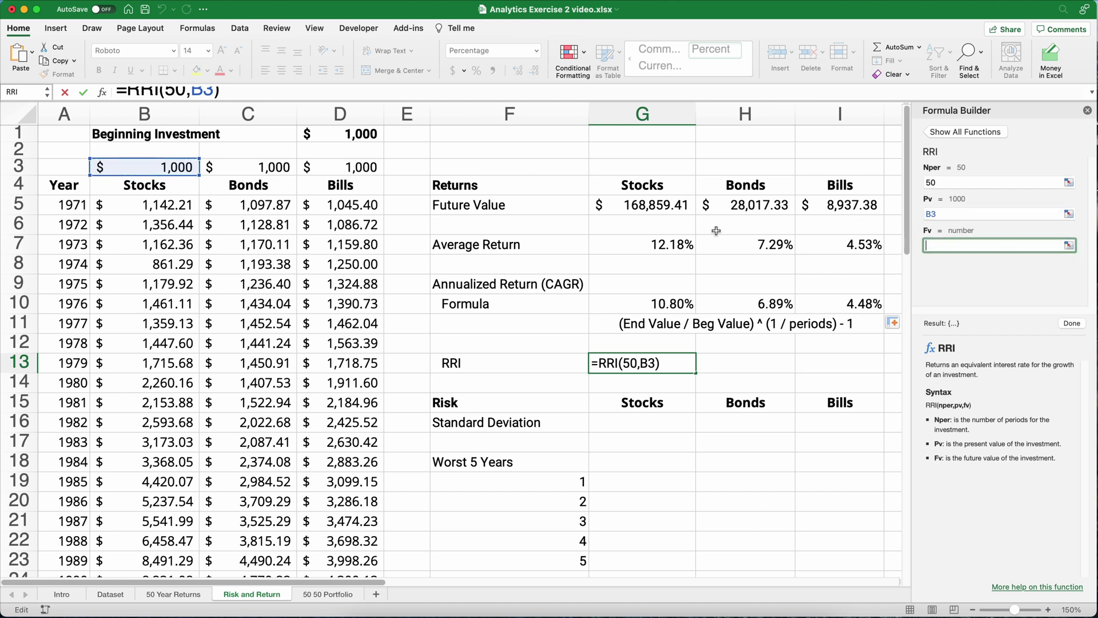
{"action": "left_click", "coordinate": [641, 207]}
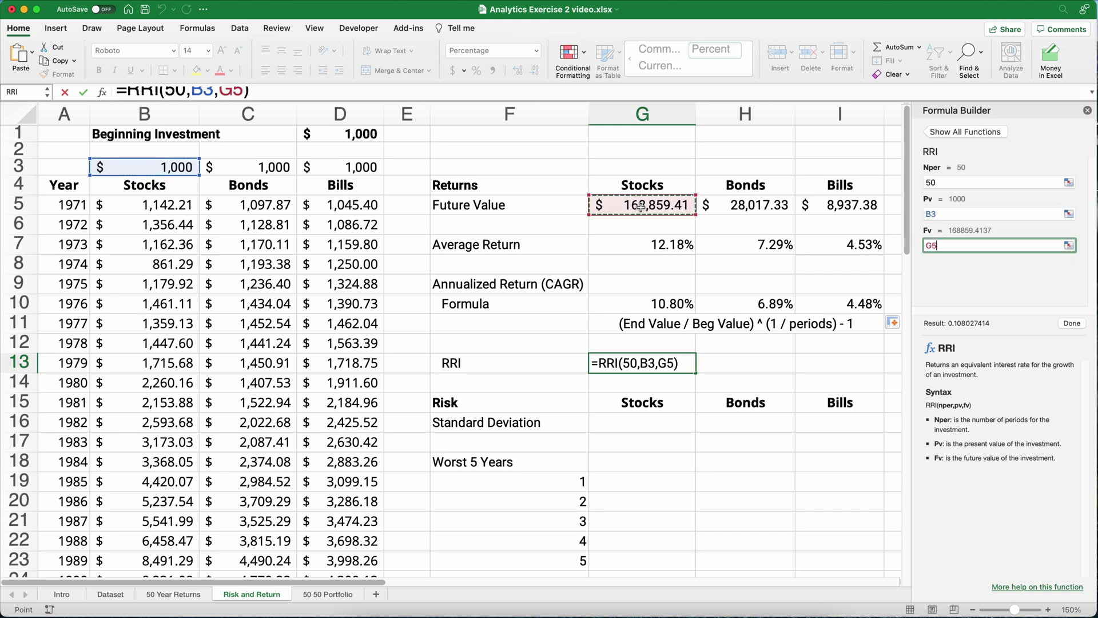
{"action": "left_click", "coordinate": [1072, 323]}
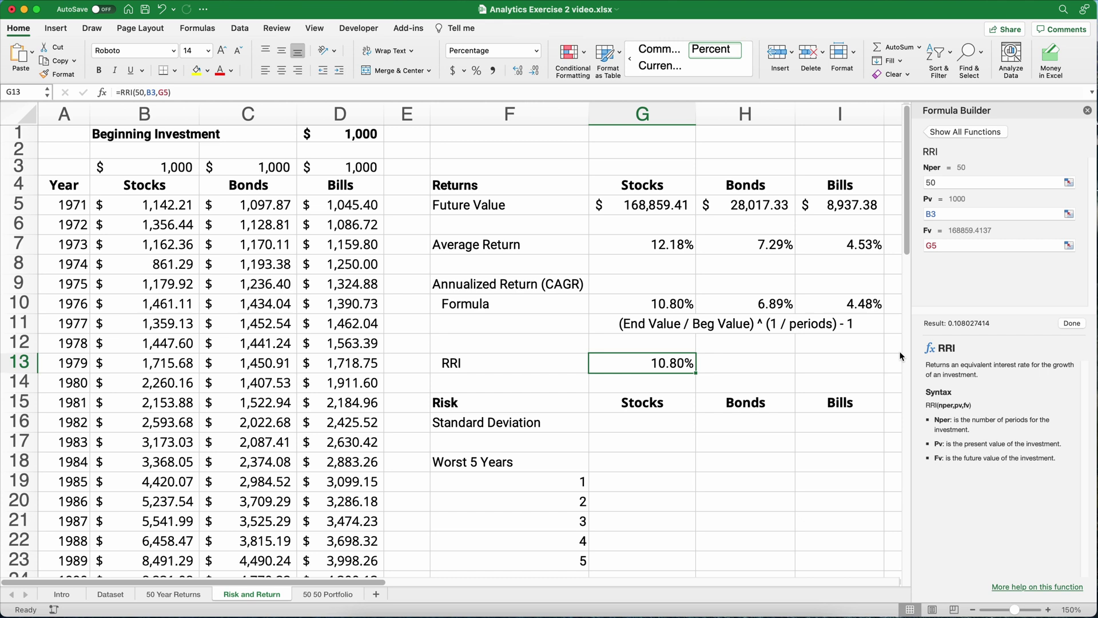
Step: Copy the RRI formula to Bonds and Bills and check the I13 references
{"action": "left_click", "coordinate": [1087, 110]}
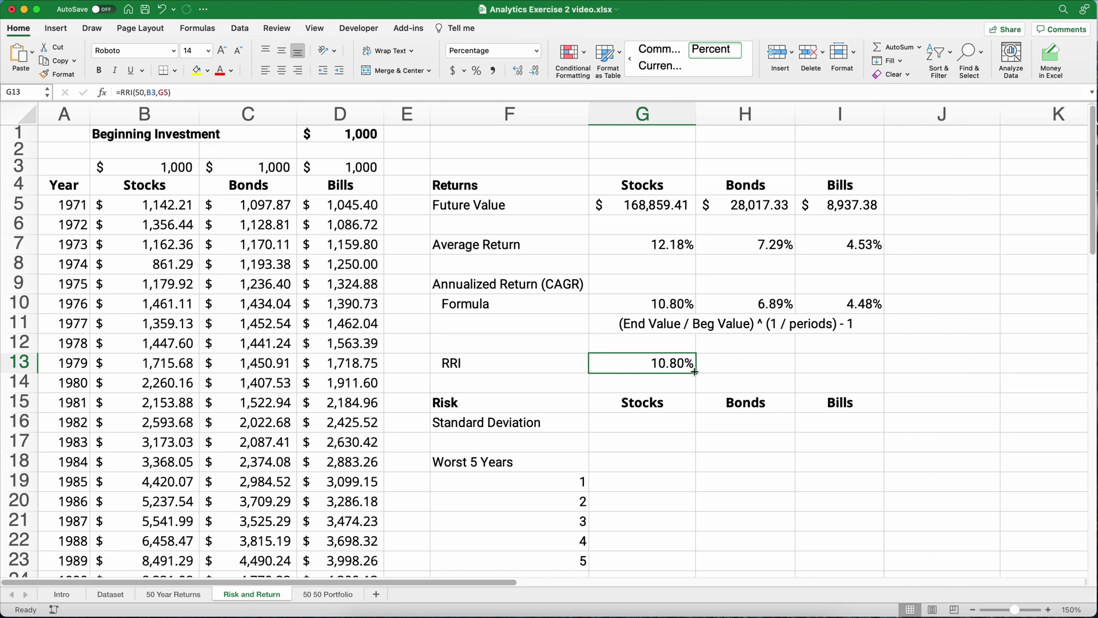
{"action": "left_click_drag", "start_coordinate": [695, 372], "coordinate": [862, 369]}
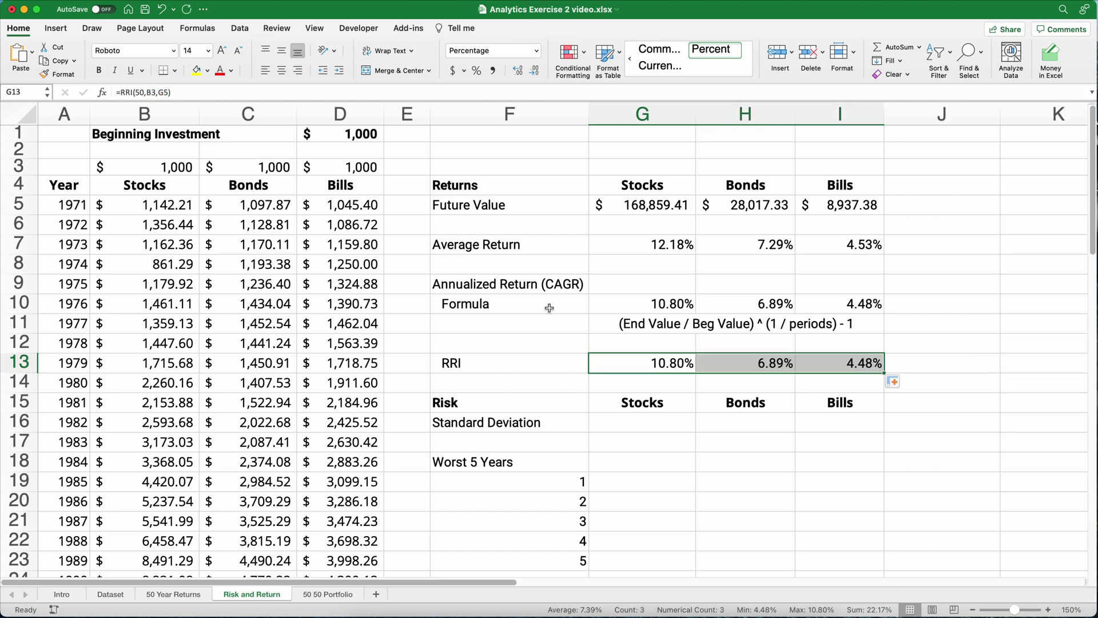
{"action": "left_click", "coordinate": [851, 362]}
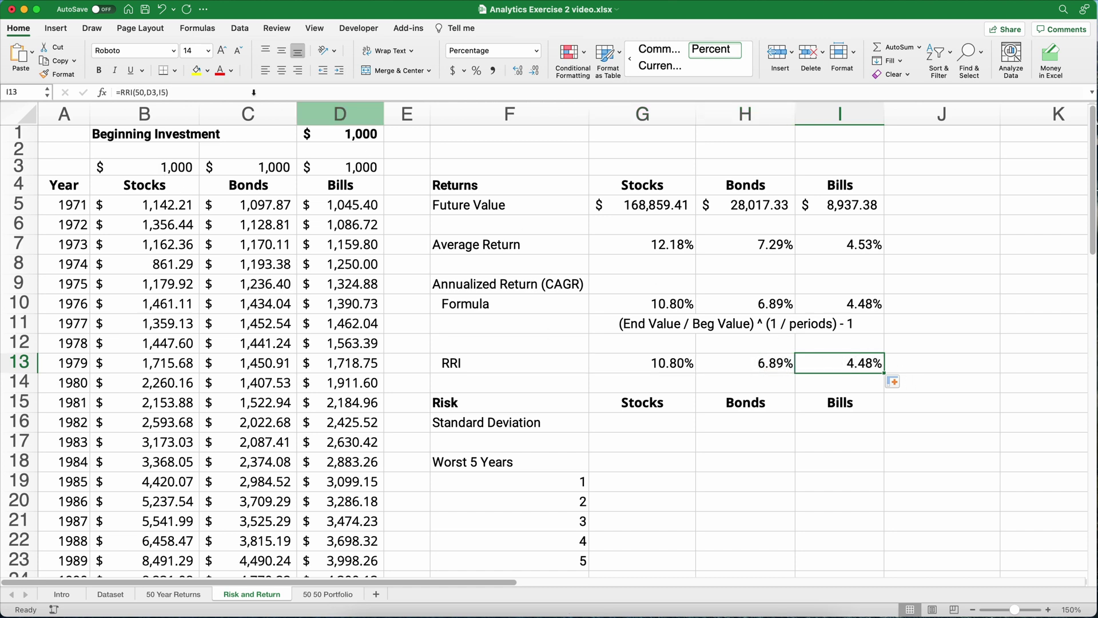
{"action": "left_click", "coordinate": [151, 92]}
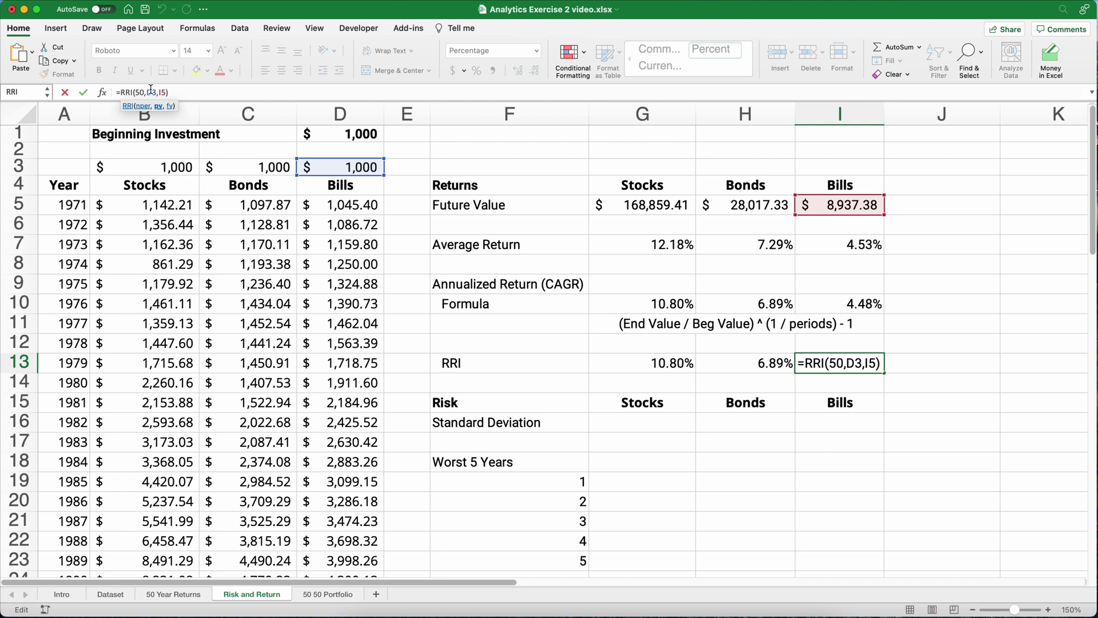
{"action": "left_click", "coordinate": [83, 92]}
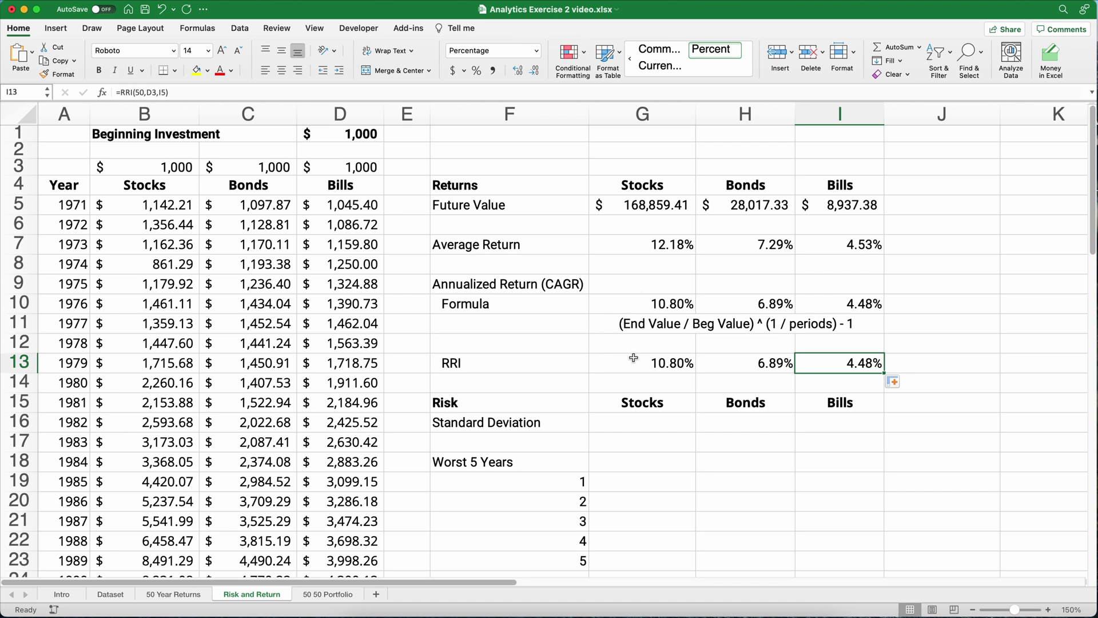
Step: Enter =STDEV.S(INDIRECT(G15)) in G16 for a Stocks standard deviation of 16.81%
{"action": "left_click", "coordinate": [652, 421]}
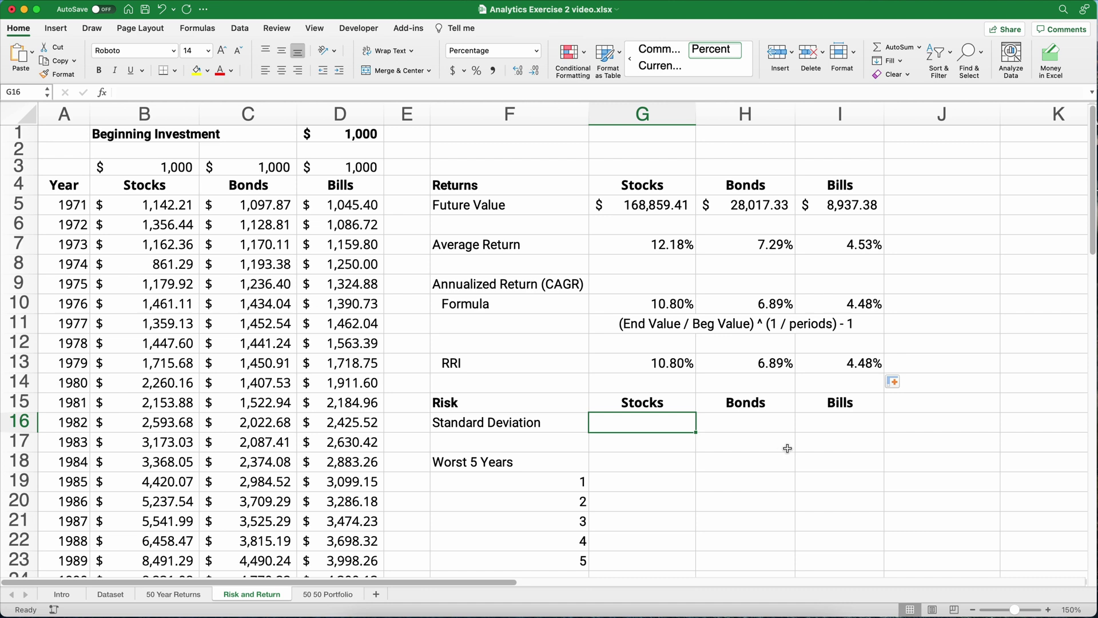
{"action": "left_click", "coordinate": [102, 93]}
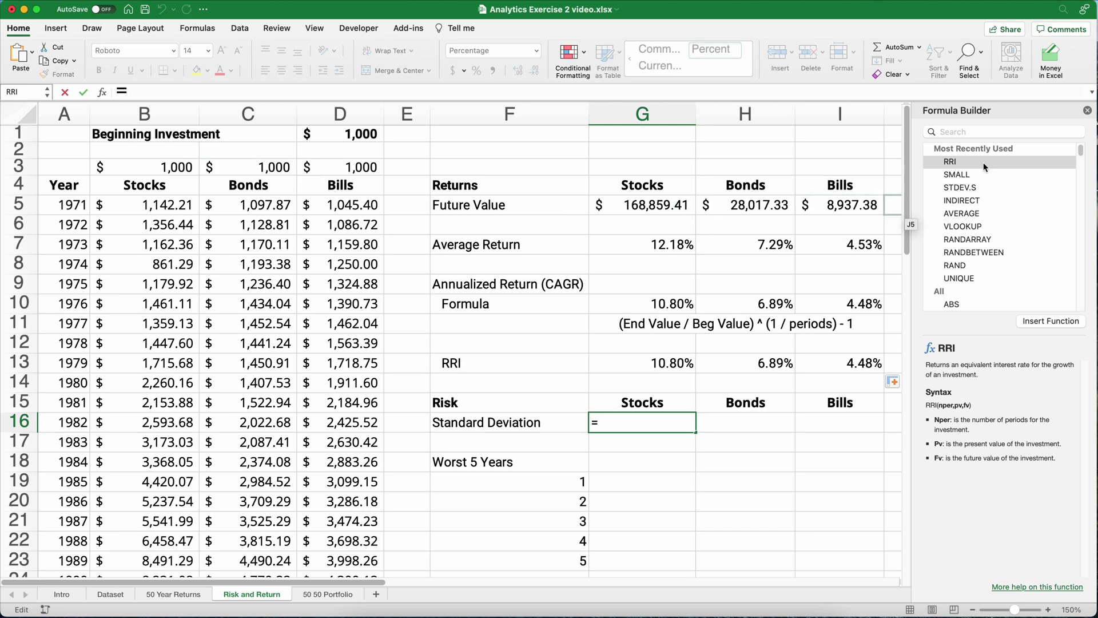
{"action": "left_click", "coordinate": [964, 189]}
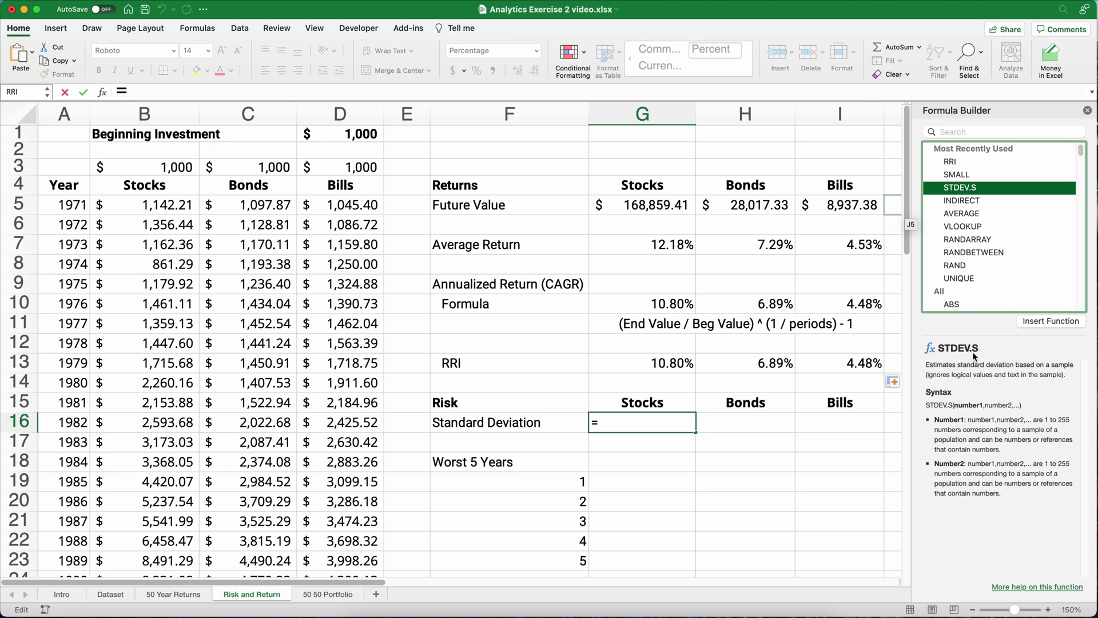
{"action": "double_click", "coordinate": [962, 192]}
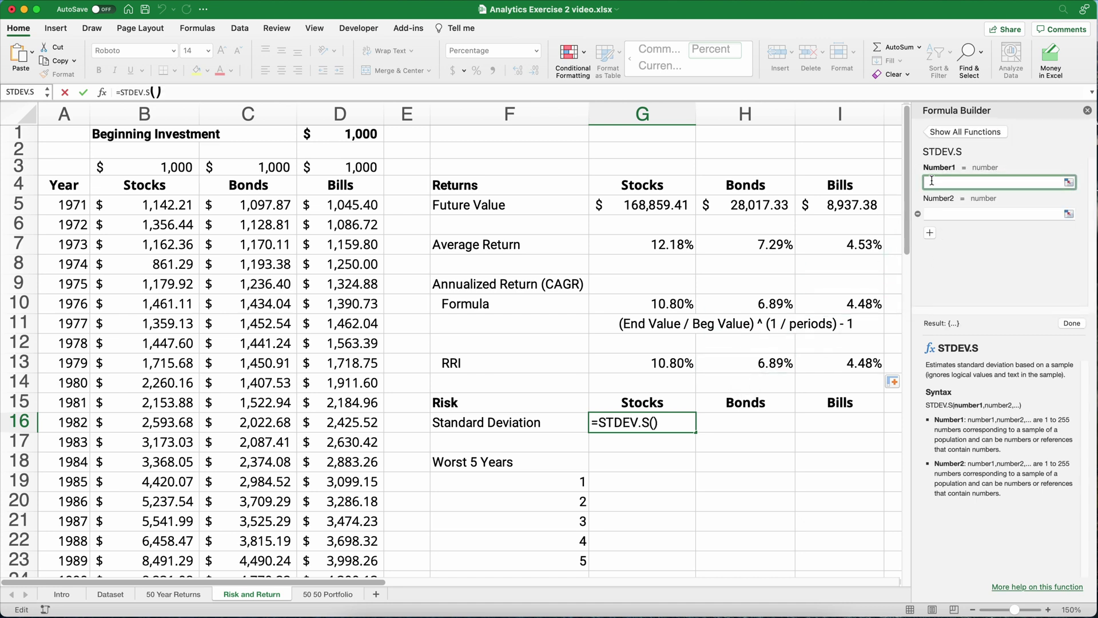
{"action": "type", "text": "indirect("}
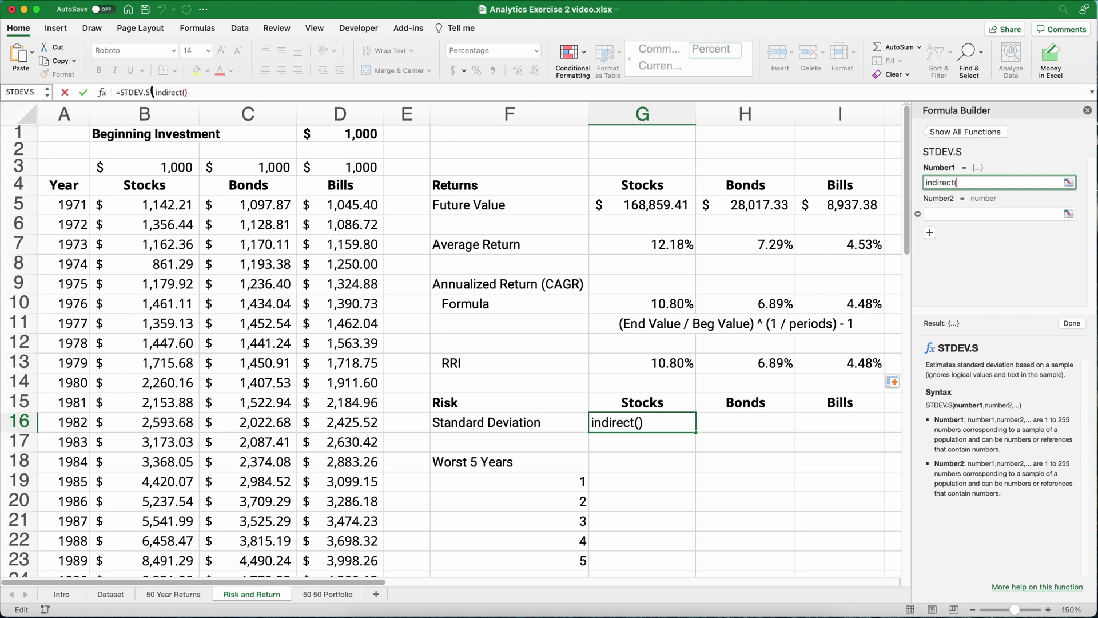
{"action": "left_click", "coordinate": [644, 400]}
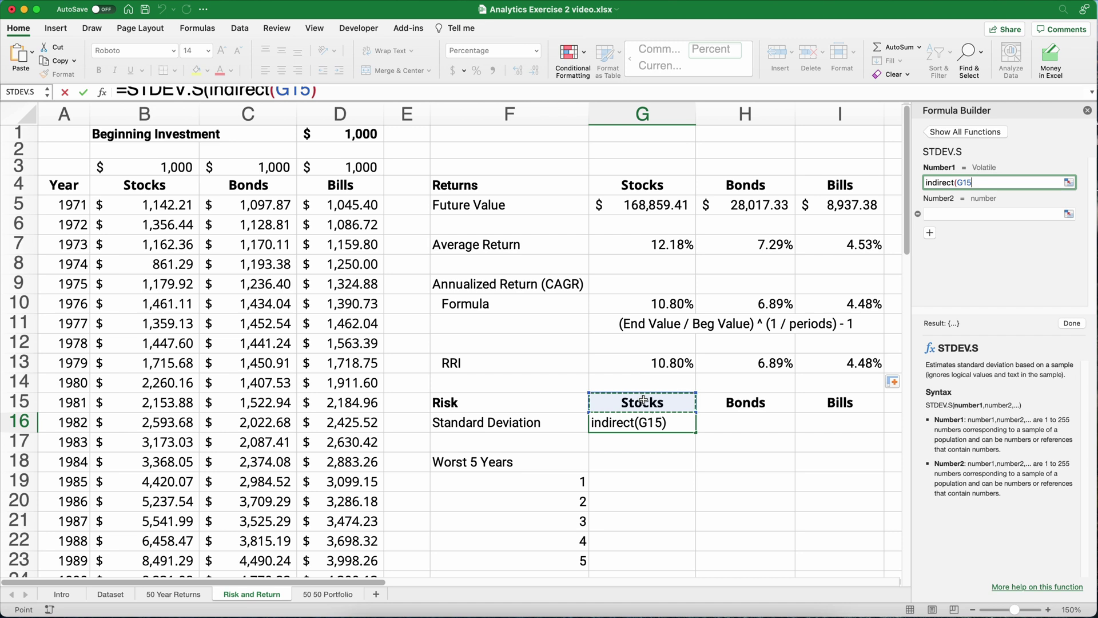
{"action": "type", "text": ")"}
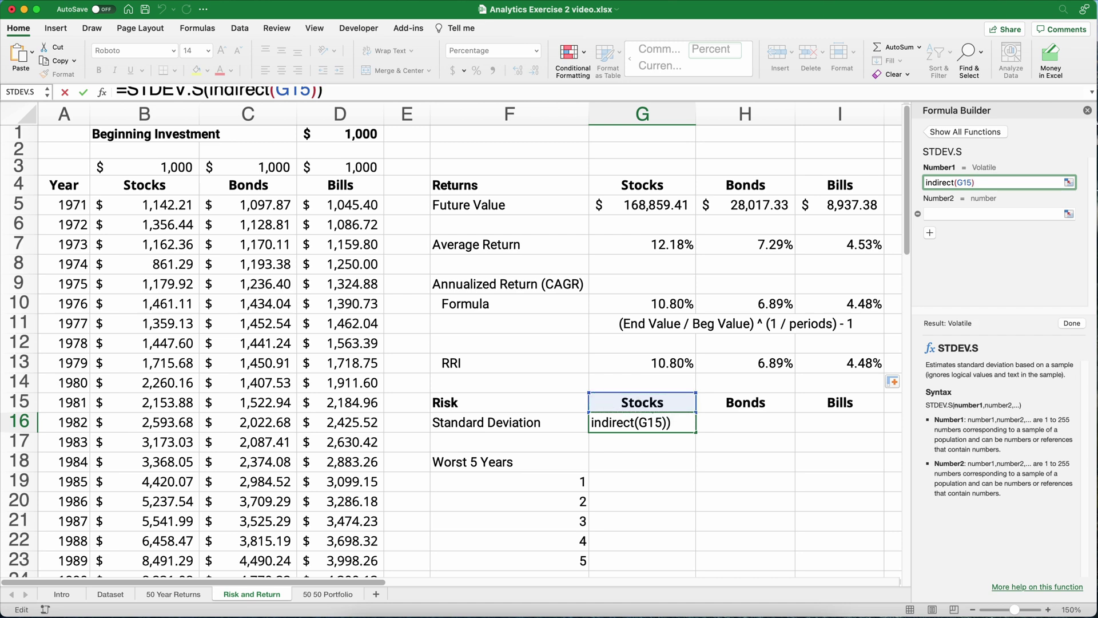
{"action": "left_click", "coordinate": [1073, 324]}
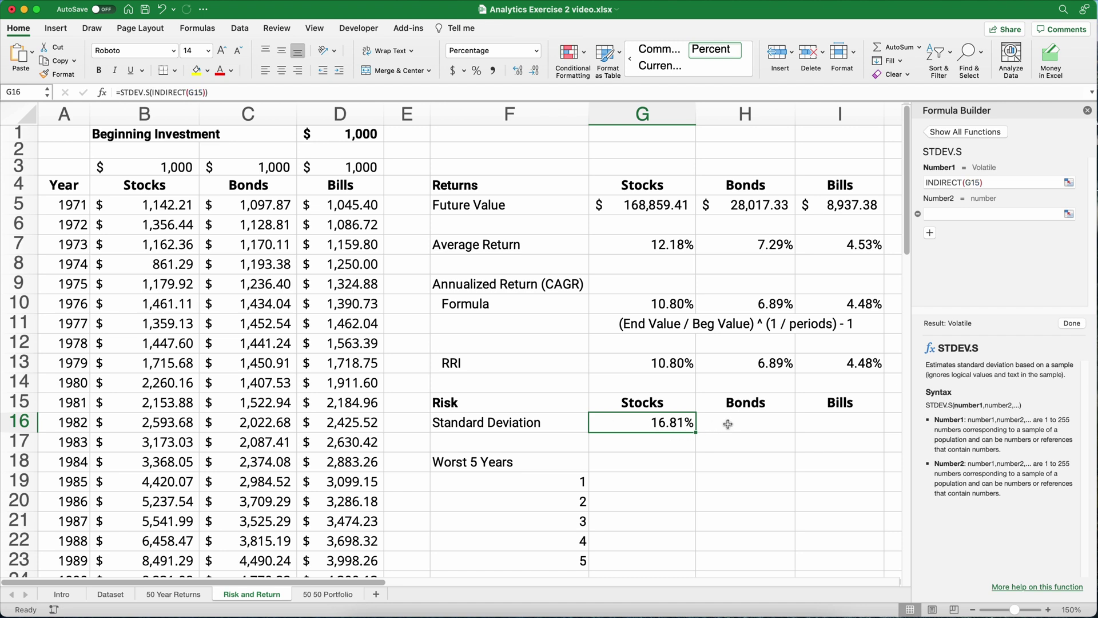
{"action": "left_click", "coordinate": [652, 405]}
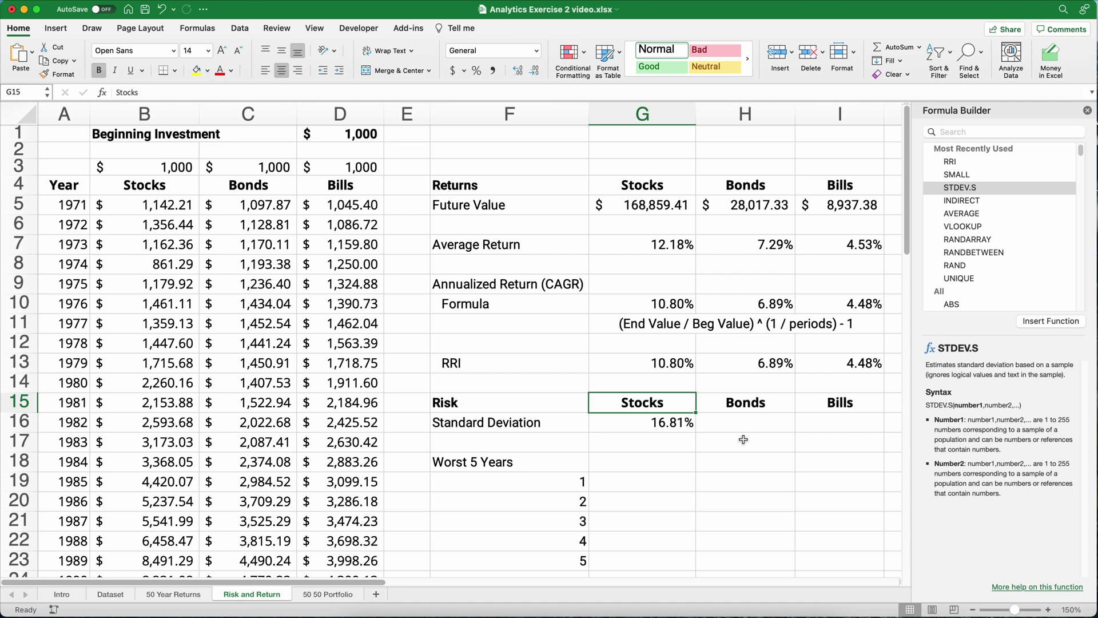
{"action": "type", "text": "SP500"}
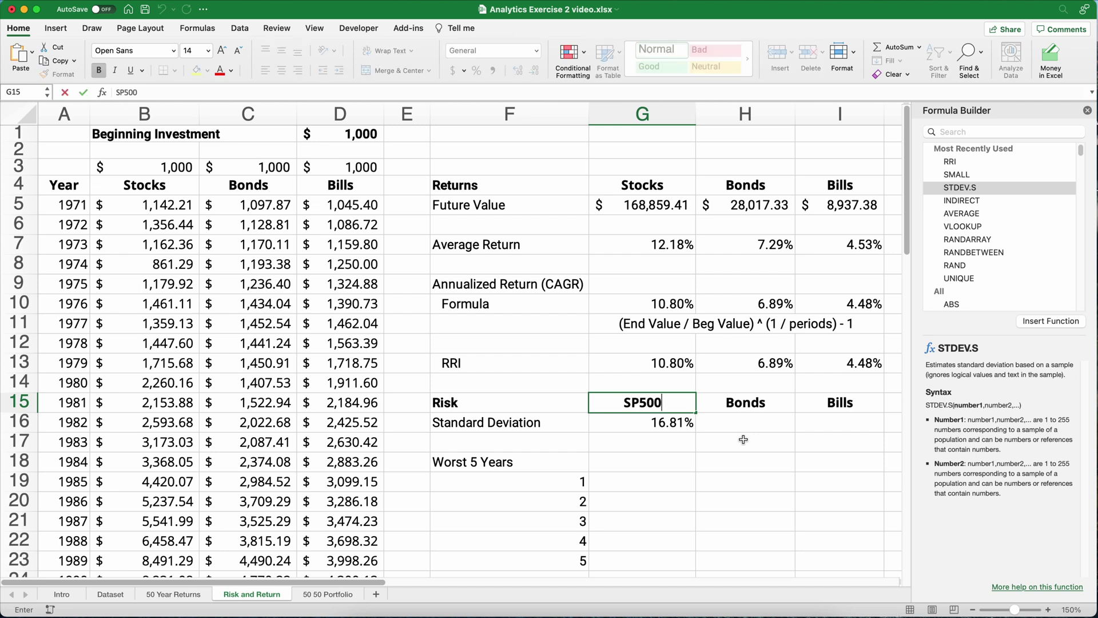
{"action": "key", "text": "Return"}
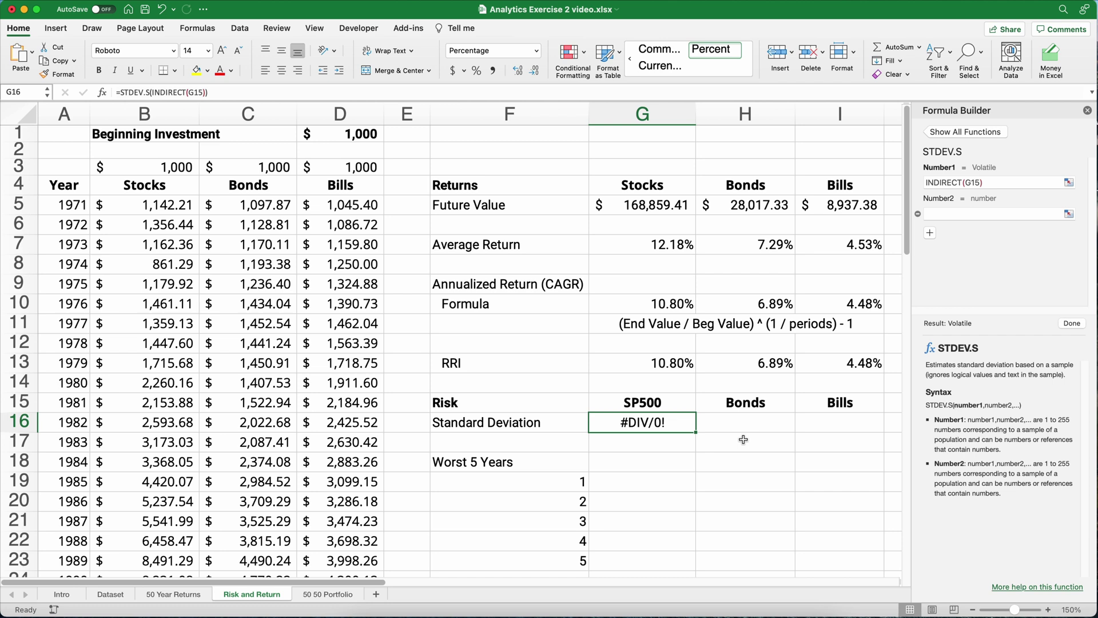
{"action": "key", "text": "Up"}
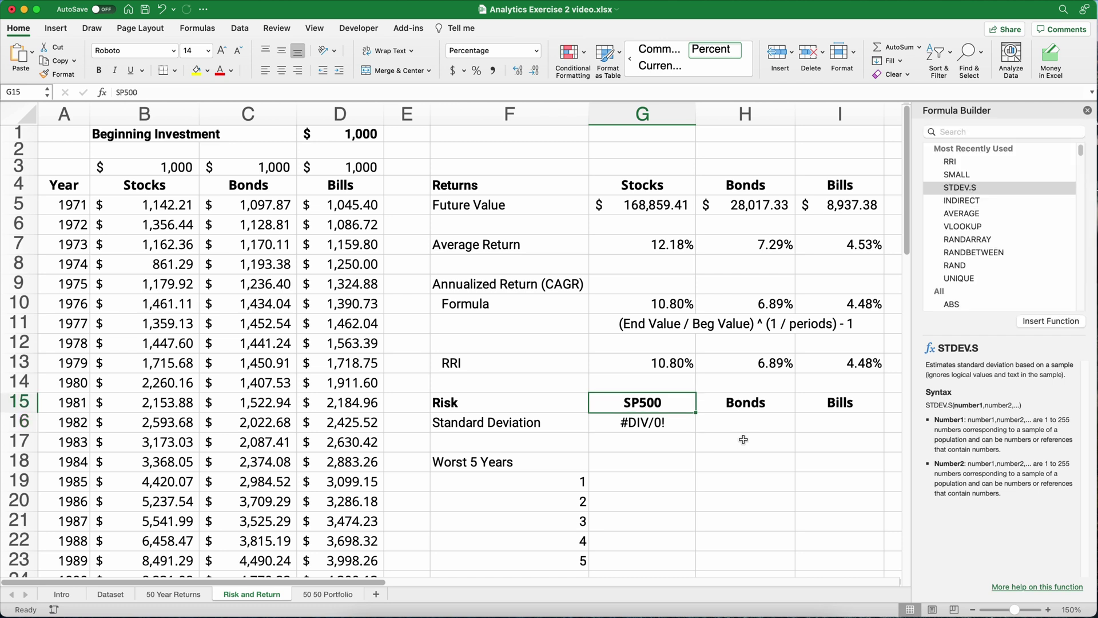
{"action": "type", "text": "Stock"}
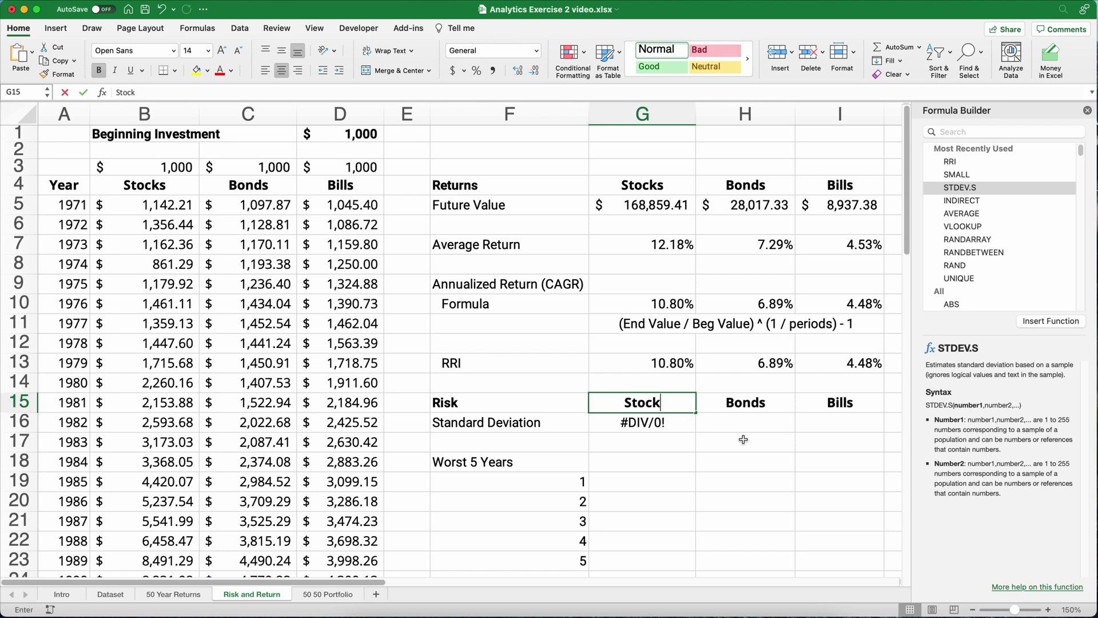
{"action": "key", "text": "Return"}
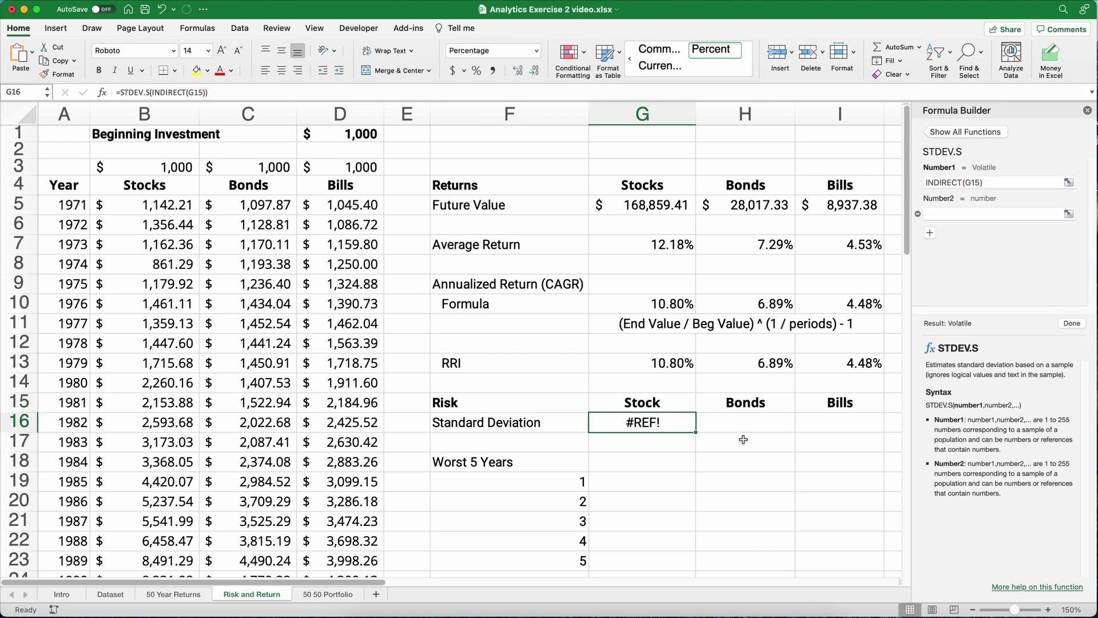
{"action": "key", "text": "Up"}
{"action": "type", "text": "Stocks"}
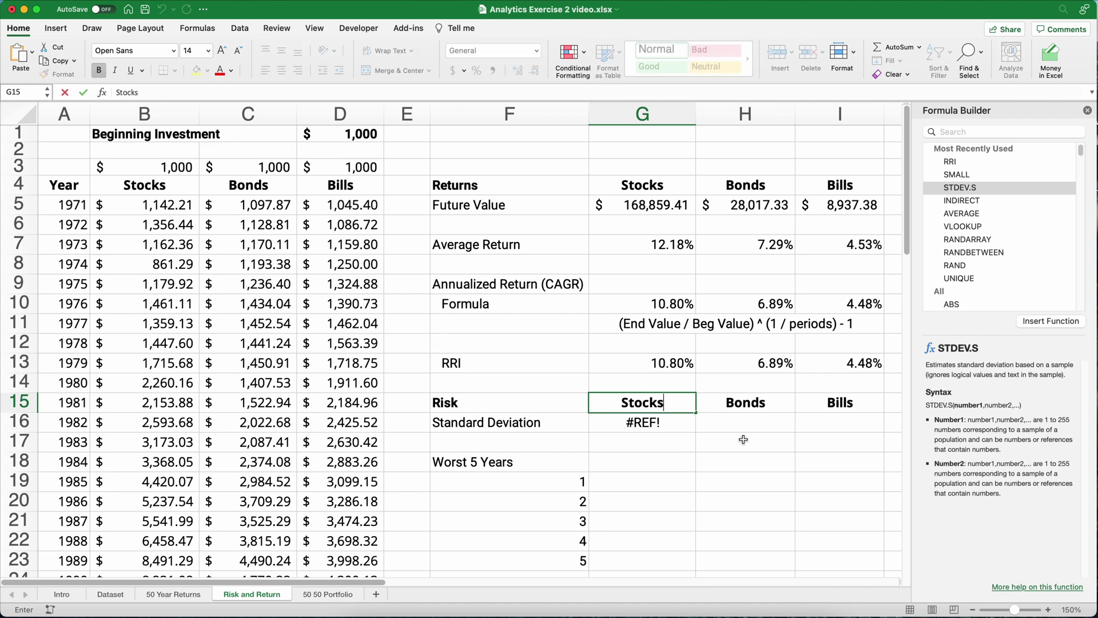
{"action": "key", "text": "Return"}
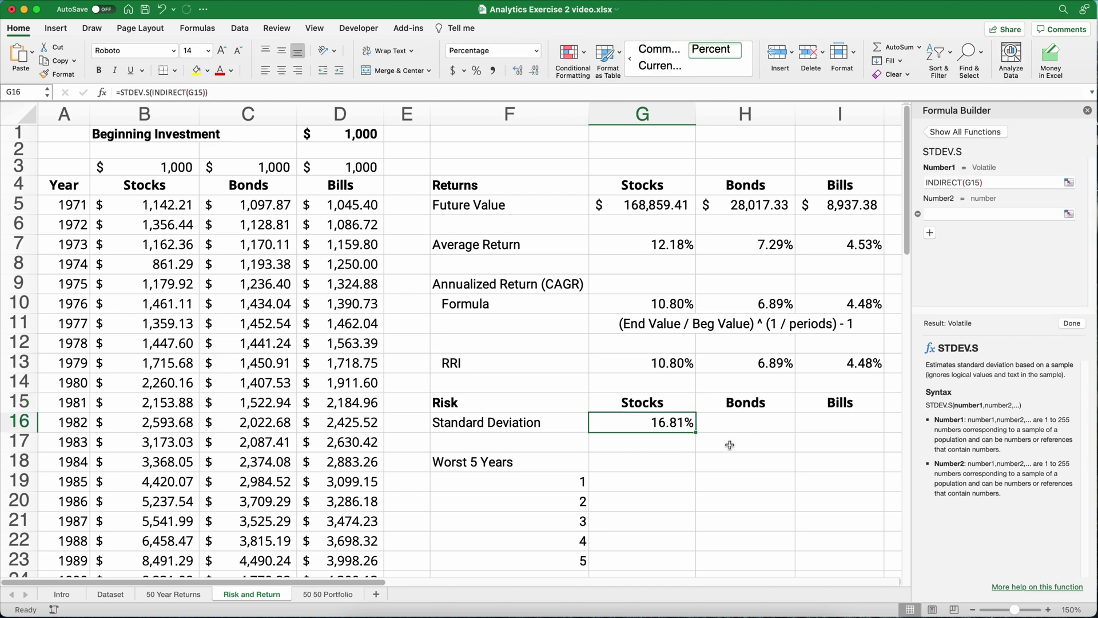
{"action": "left_click_drag", "start_coordinate": [694, 430], "coordinate": [861, 431]}
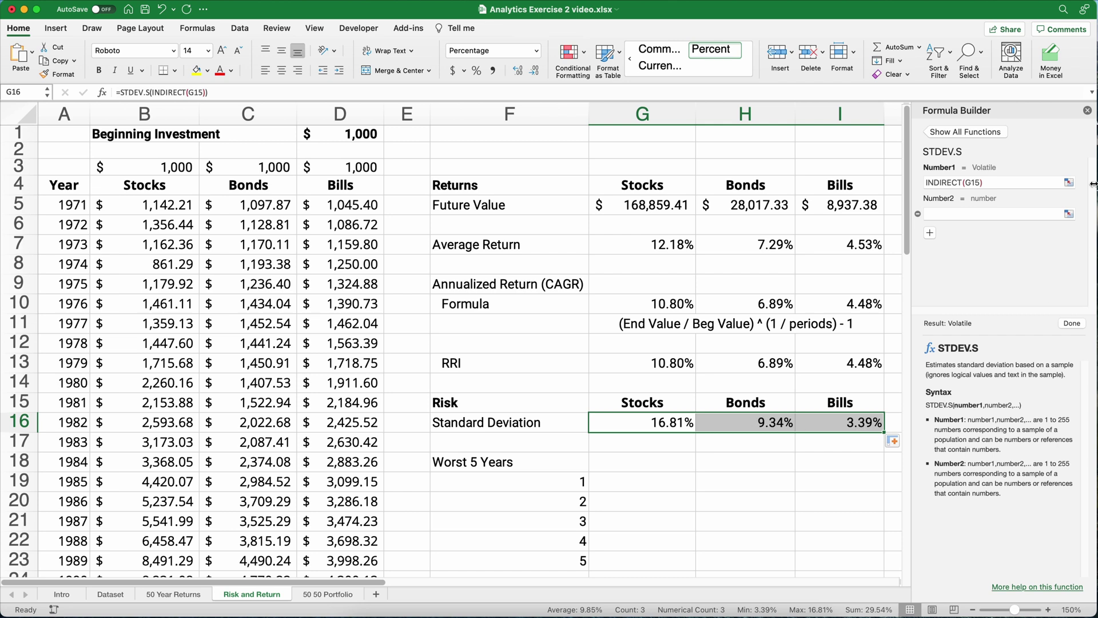
{"action": "left_click", "coordinate": [1087, 111]}
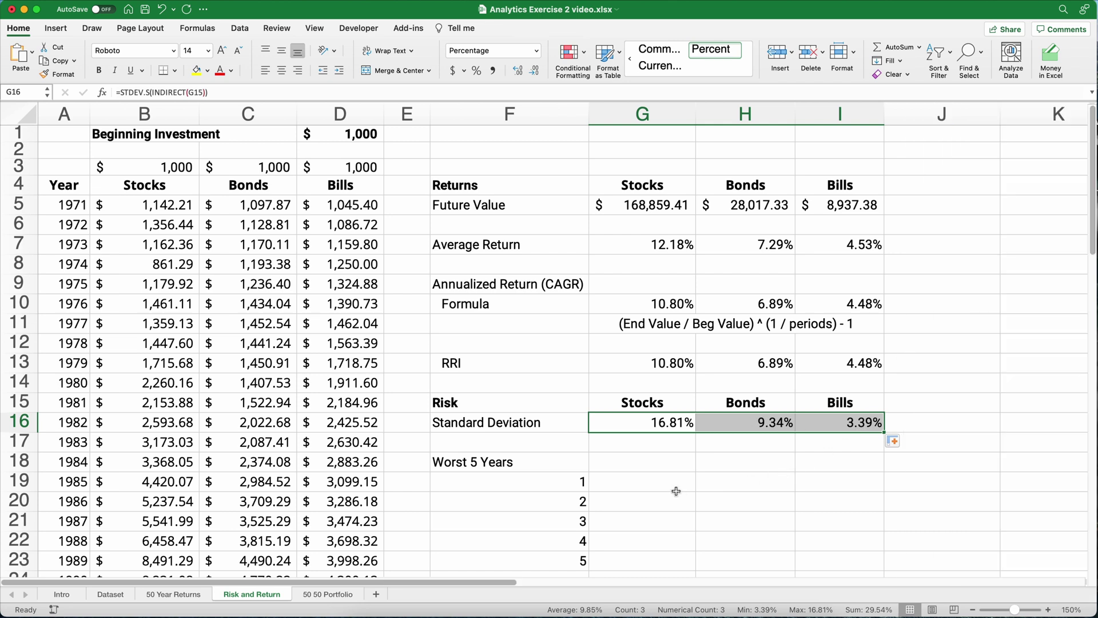
{"action": "left_click", "coordinate": [647, 425]}
{"action": "key", "text": "shift+Right"}
{"action": "key", "text": "shift+Right"}
{"action": "left_click_drag", "start_coordinate": [672, 366], "coordinate": [826, 370]}
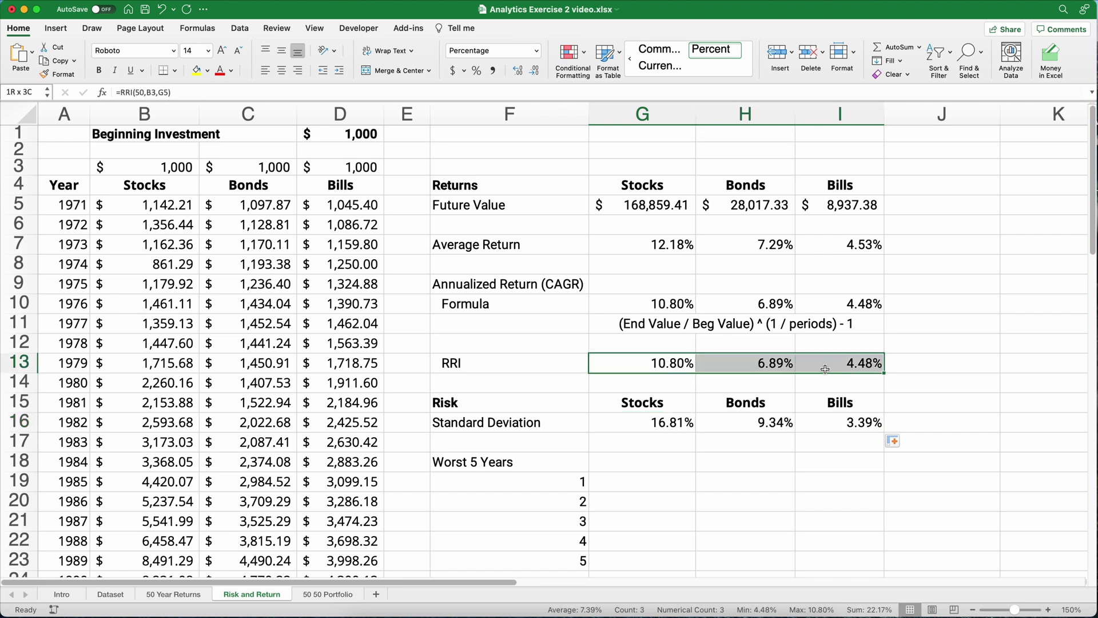
{"action": "left_click", "coordinate": [758, 422]}
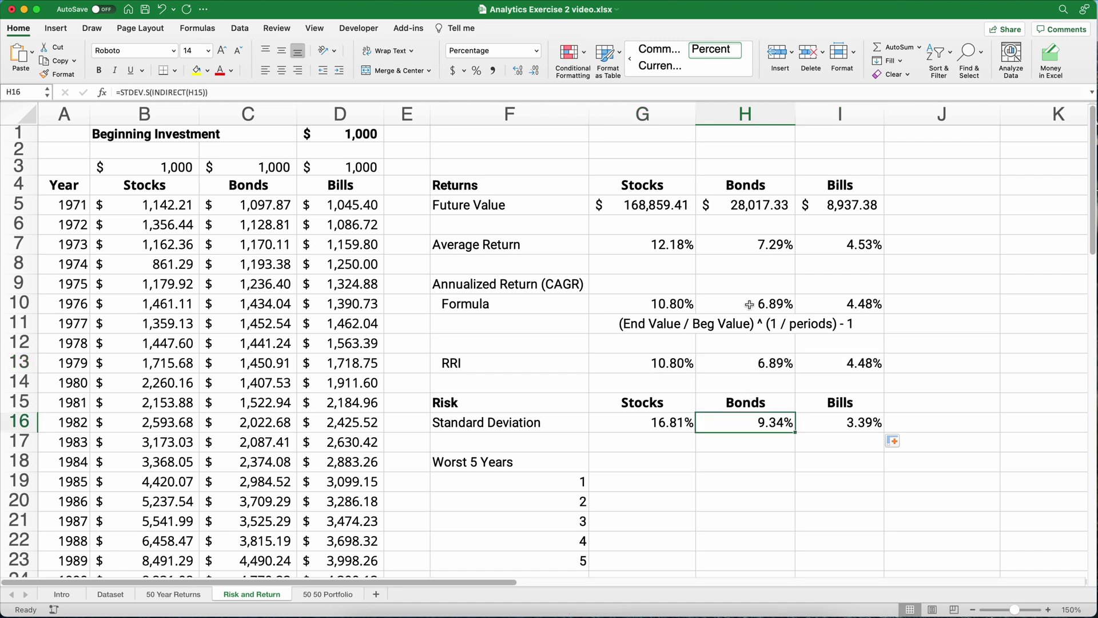
{"action": "left_click", "coordinate": [748, 208]}
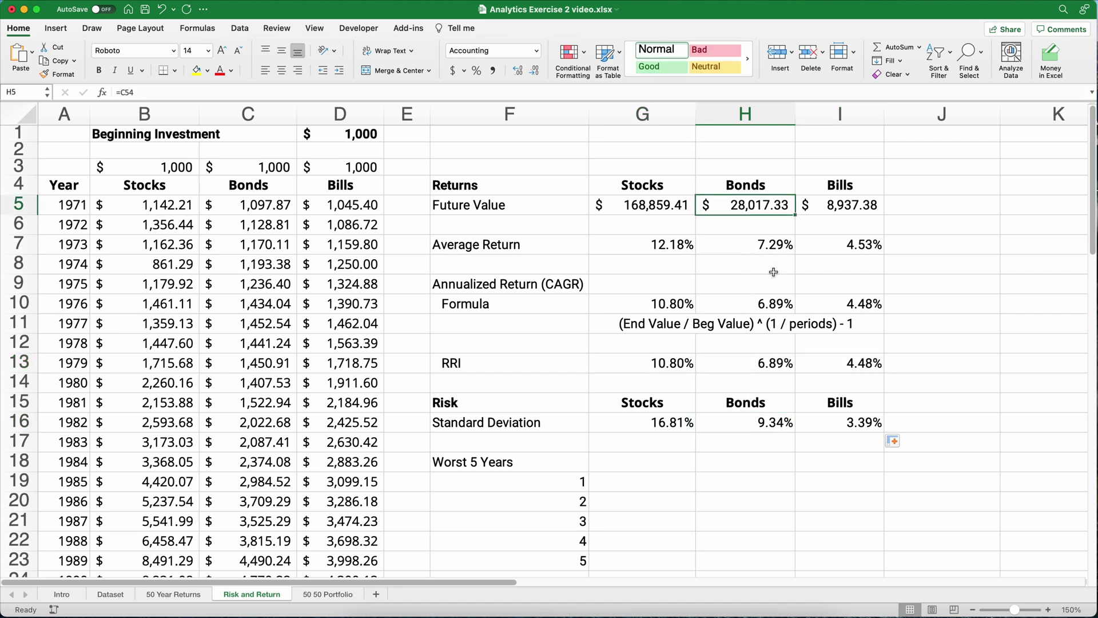
{"action": "left_click", "coordinate": [654, 211]}
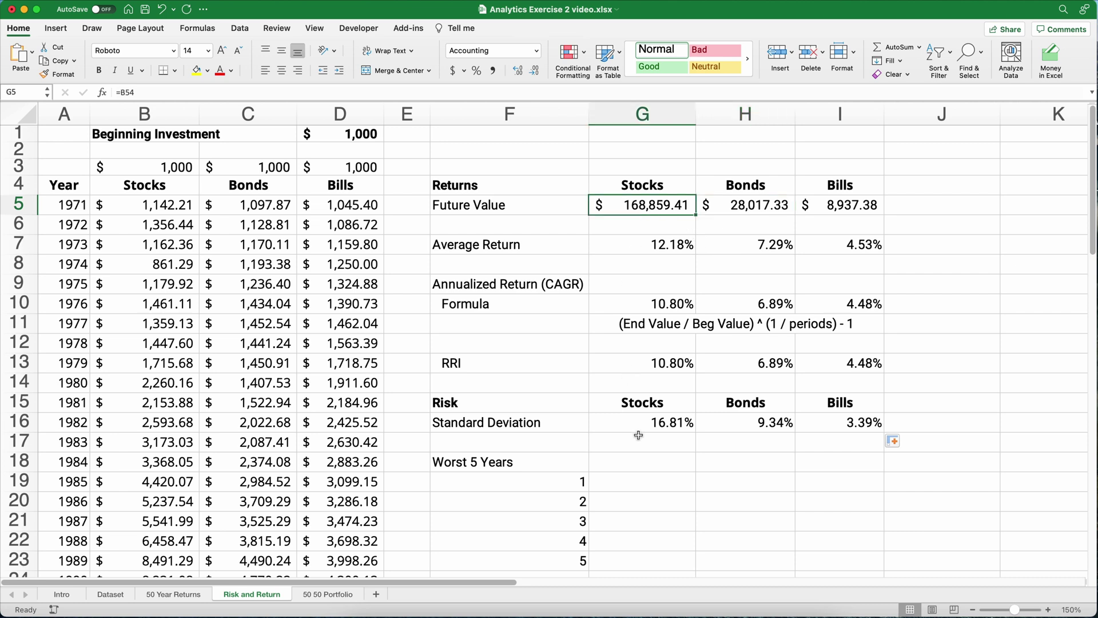
{"action": "left_click", "coordinate": [644, 480]}
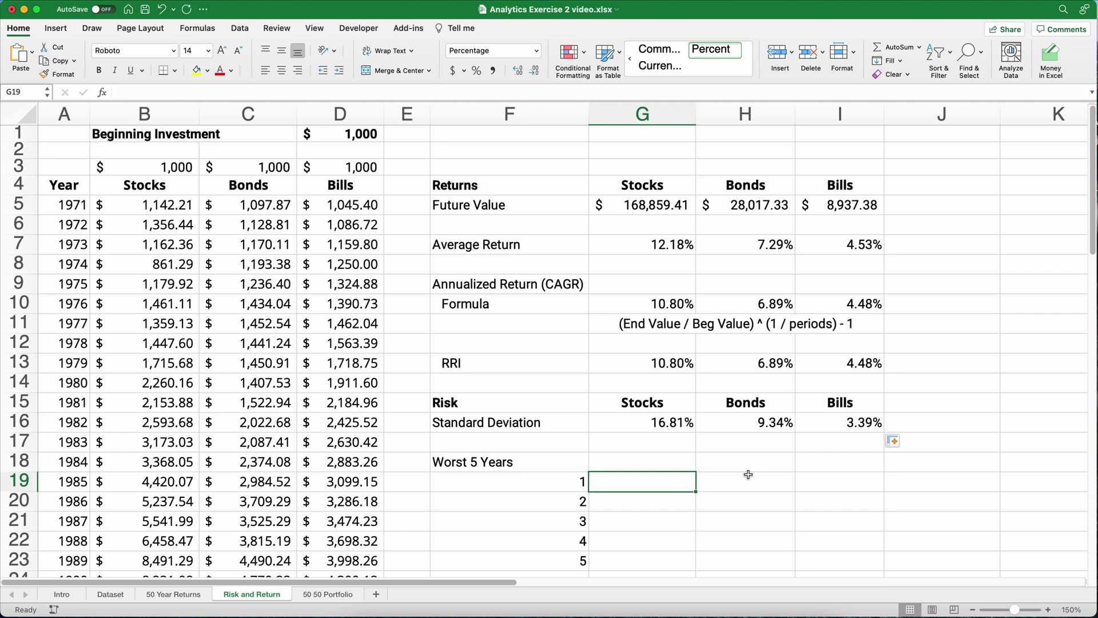
Step: Build =SMALL(INDIRECT(G15),F19) in G19, returning the worst Stocks year, -36.55%
{"action": "left_click", "coordinate": [102, 92]}
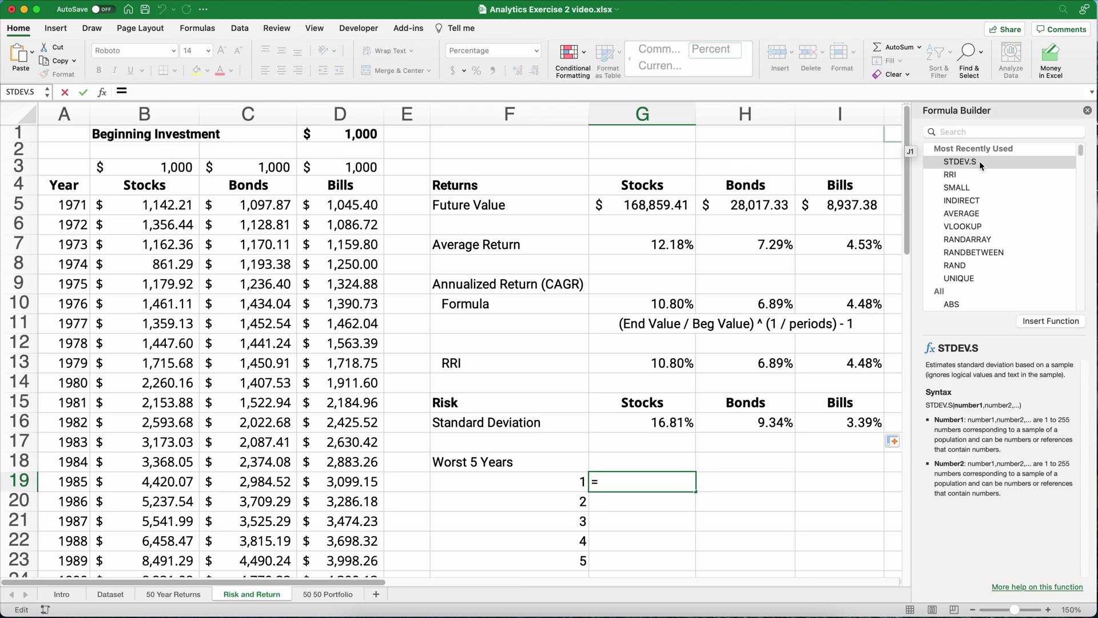
{"action": "double_click", "coordinate": [966, 188]}
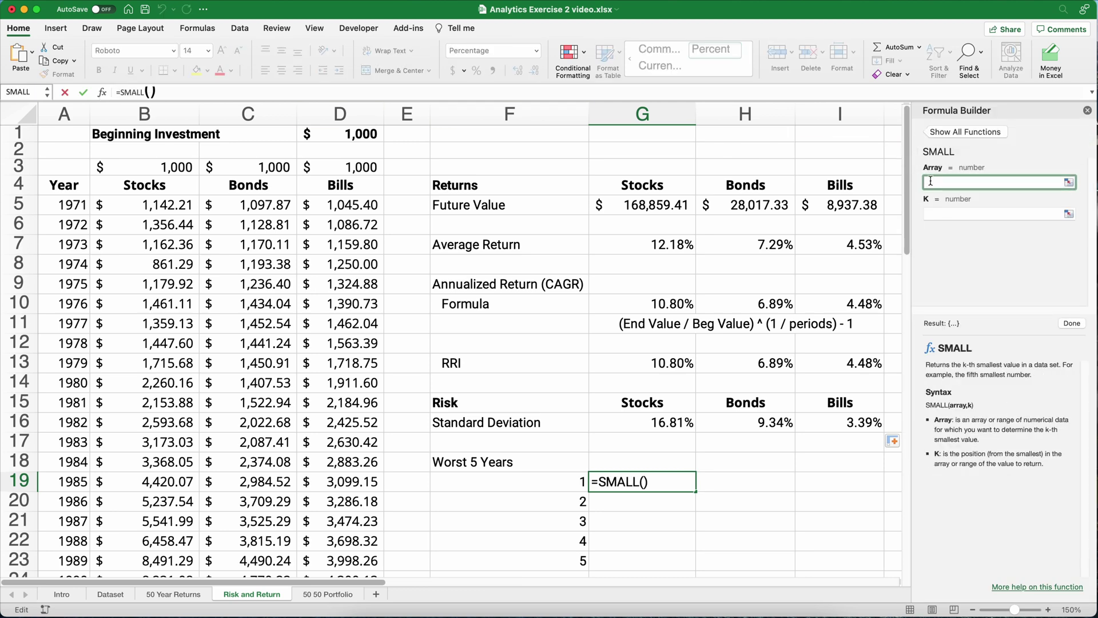
{"action": "type", "text": "indirect("}
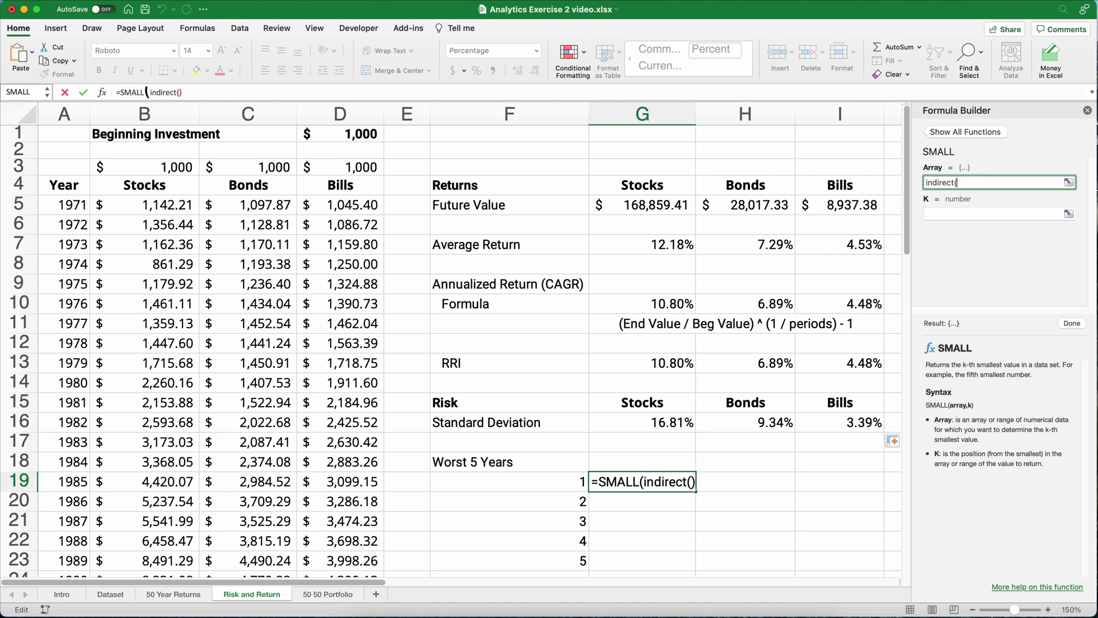
{"action": "left_click", "coordinate": [649, 401]}
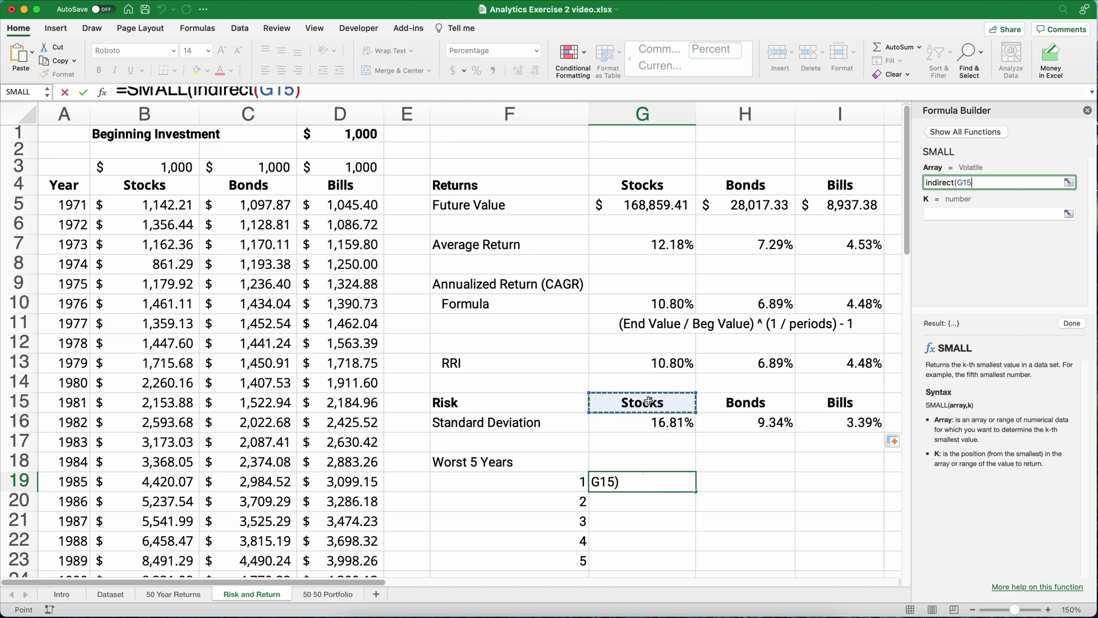
{"action": "type", "text": ")"}
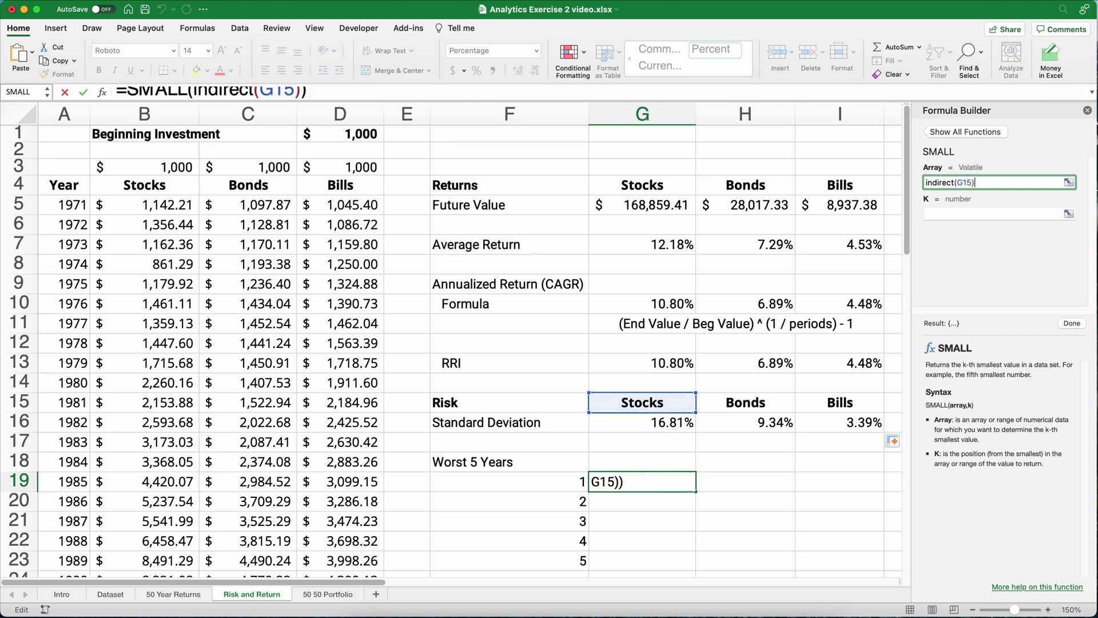
{"action": "left_click", "coordinate": [929, 213]}
{"action": "left_click", "coordinate": [535, 484]}
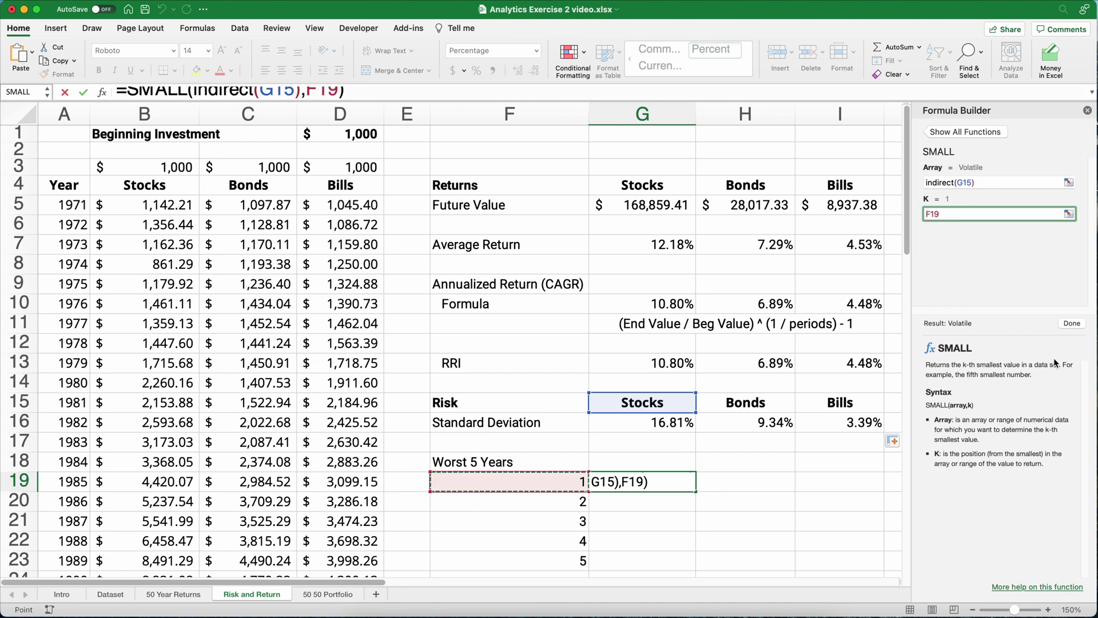
{"action": "left_click", "coordinate": [1070, 322]}
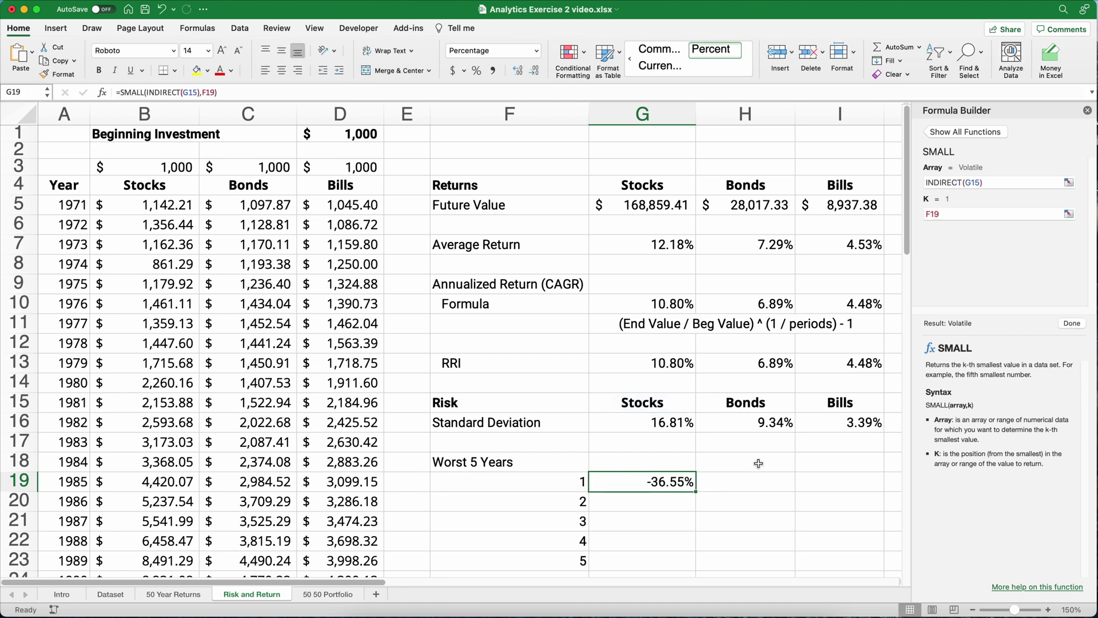
Step: Change the G19 formula to =SMALL(INDIRECT(G$15),$F19) using mixed references
{"action": "left_click", "coordinate": [1089, 112]}
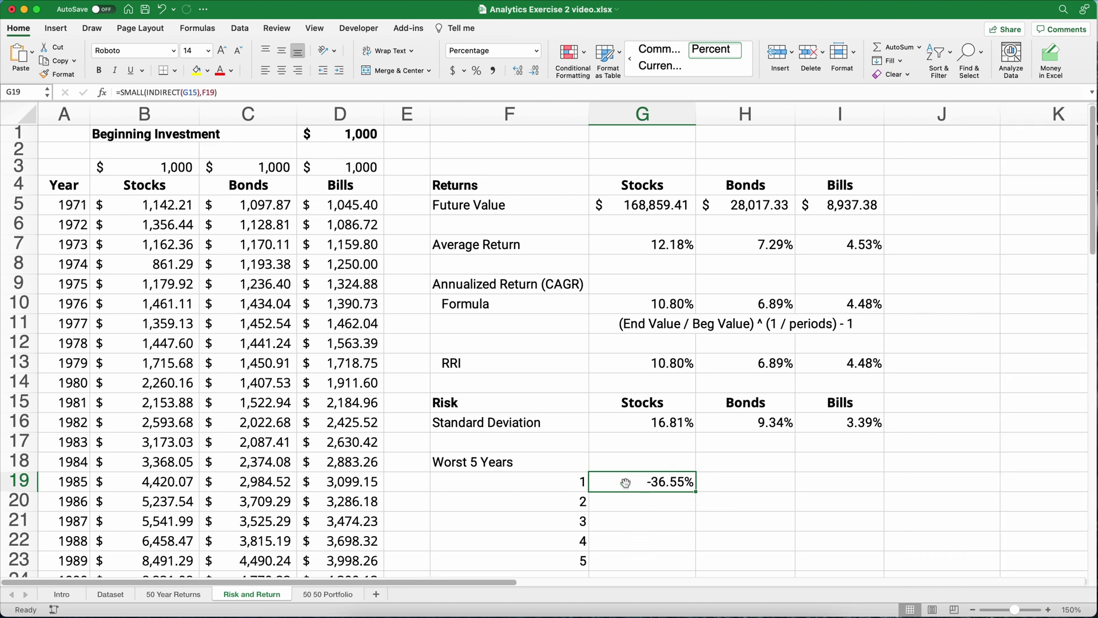
{"action": "left_click", "coordinate": [102, 94]}
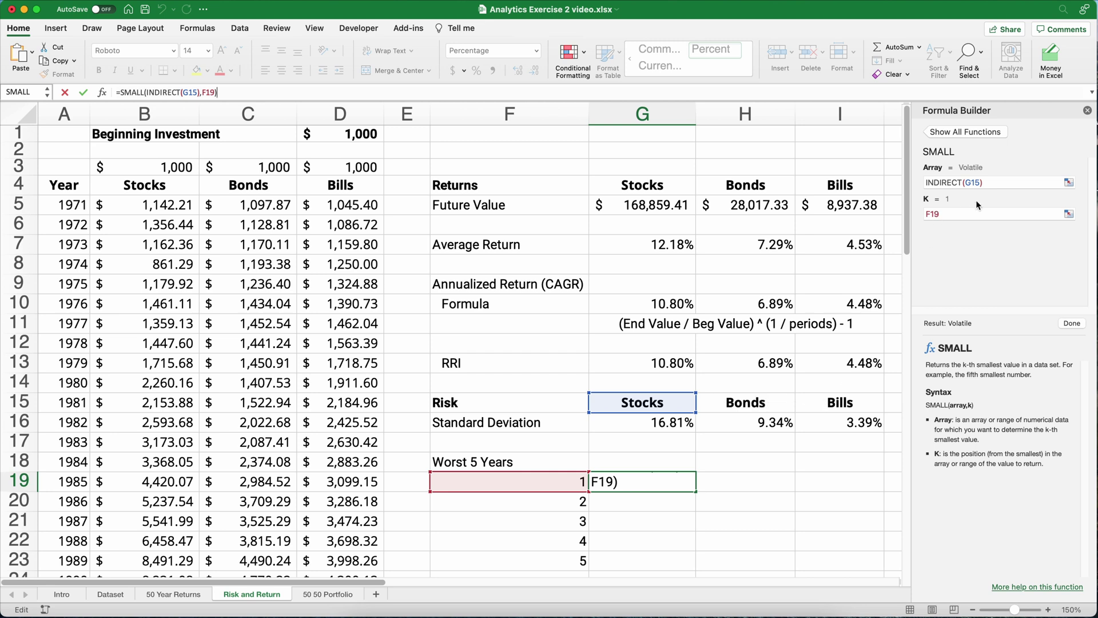
{"action": "left_click", "coordinate": [972, 181]}
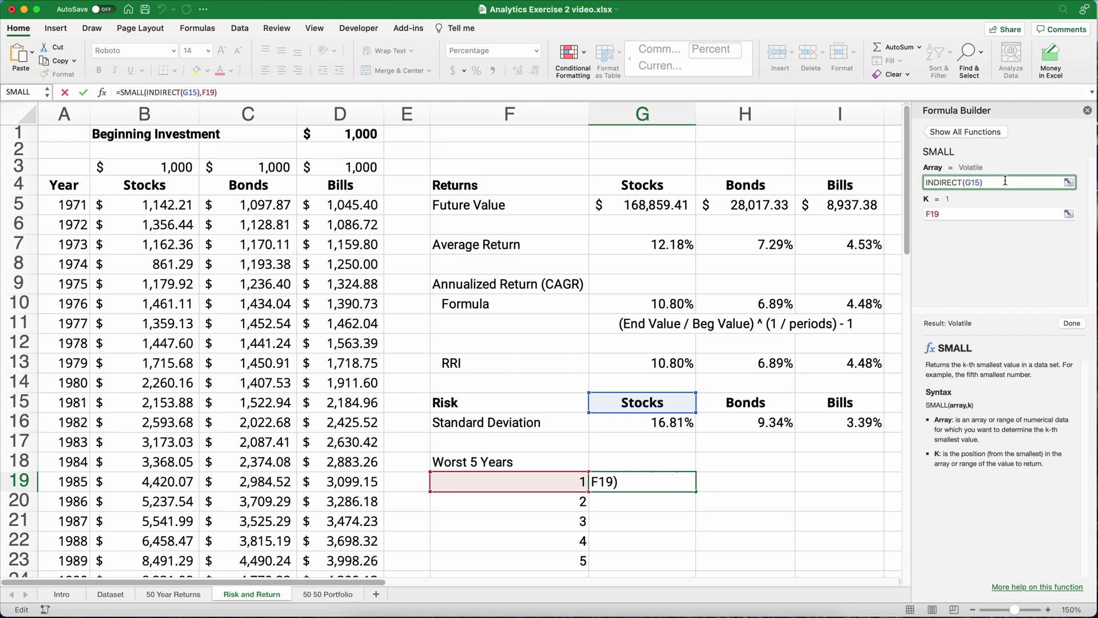
{"action": "type", "text": "$"}
{"action": "left_click", "coordinate": [926, 216]}
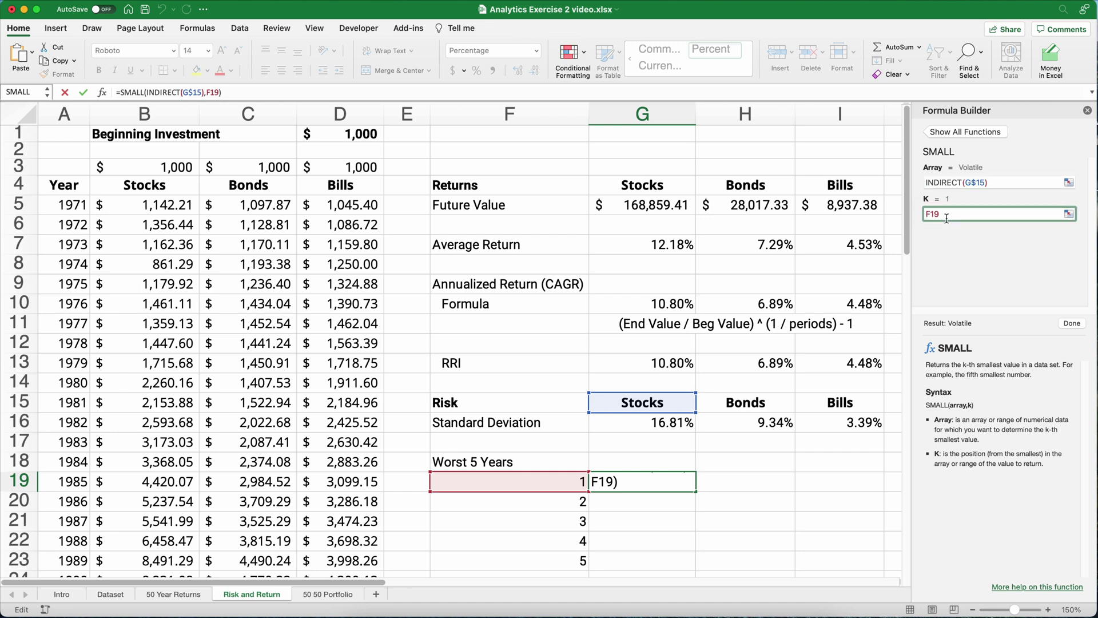
{"action": "type", "text": "$"}
{"action": "left_click", "coordinate": [1072, 323]}
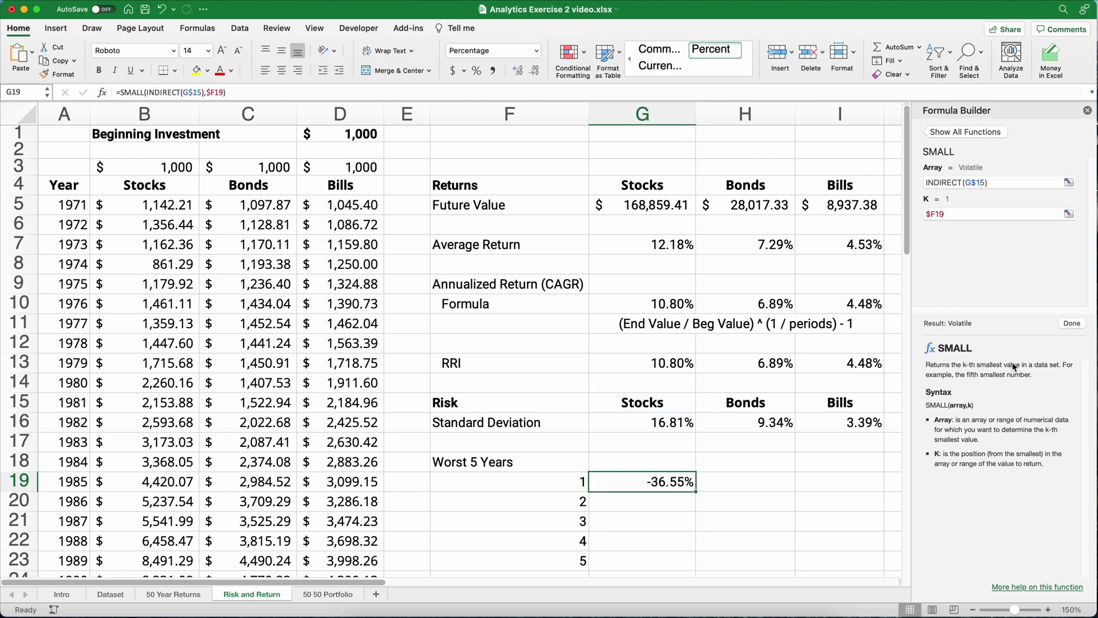
Step: Fill the G19 formula down to G23, listing -36.55% through -11.85%
{"action": "left_click", "coordinate": [1089, 111]}
{"action": "scroll", "coordinate": [709, 400], "scroll_direction": "down", "scroll_amount": 4}
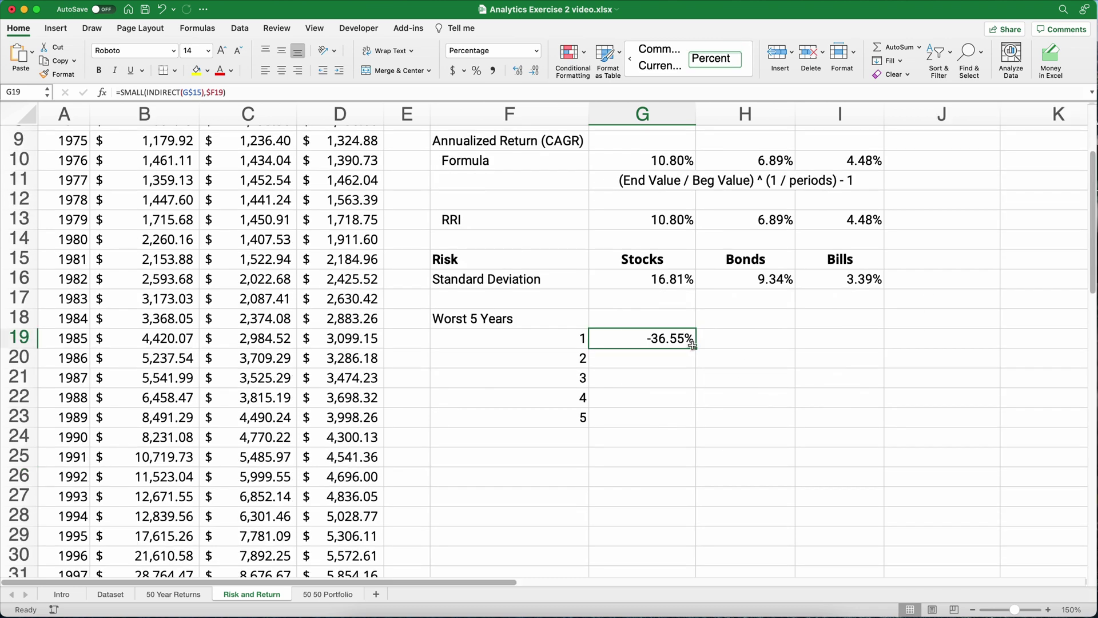
{"action": "left_click_drag", "start_coordinate": [694, 347], "coordinate": [685, 421]}
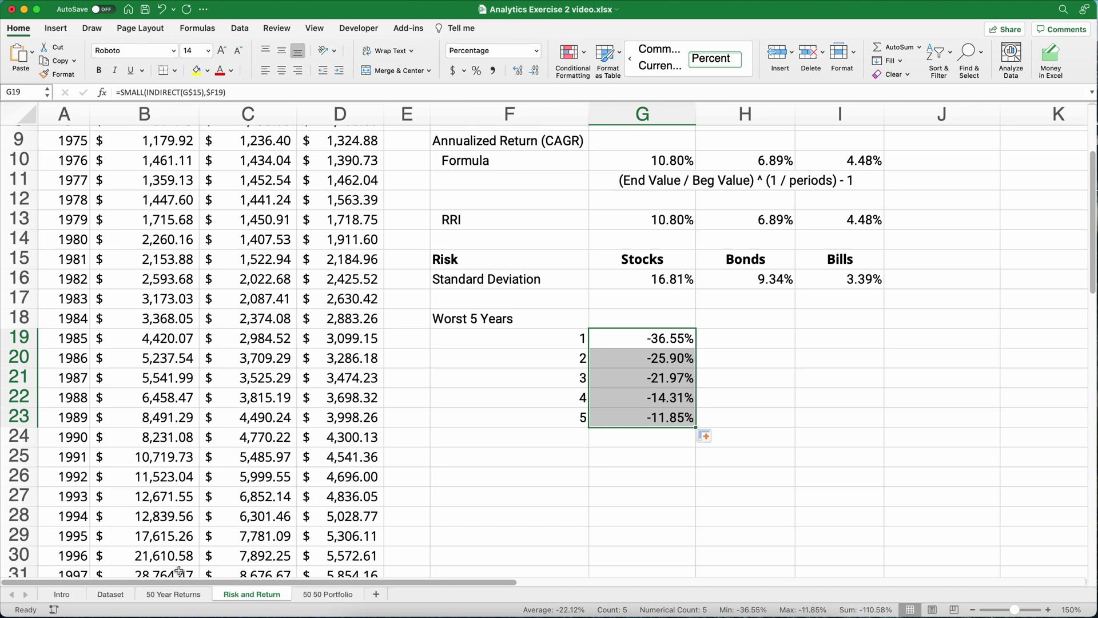
Step: Verify the worst Stocks years, such as 1973 and 1974, on the 50 Year Returns sheet
{"action": "left_click", "coordinate": [166, 596]}
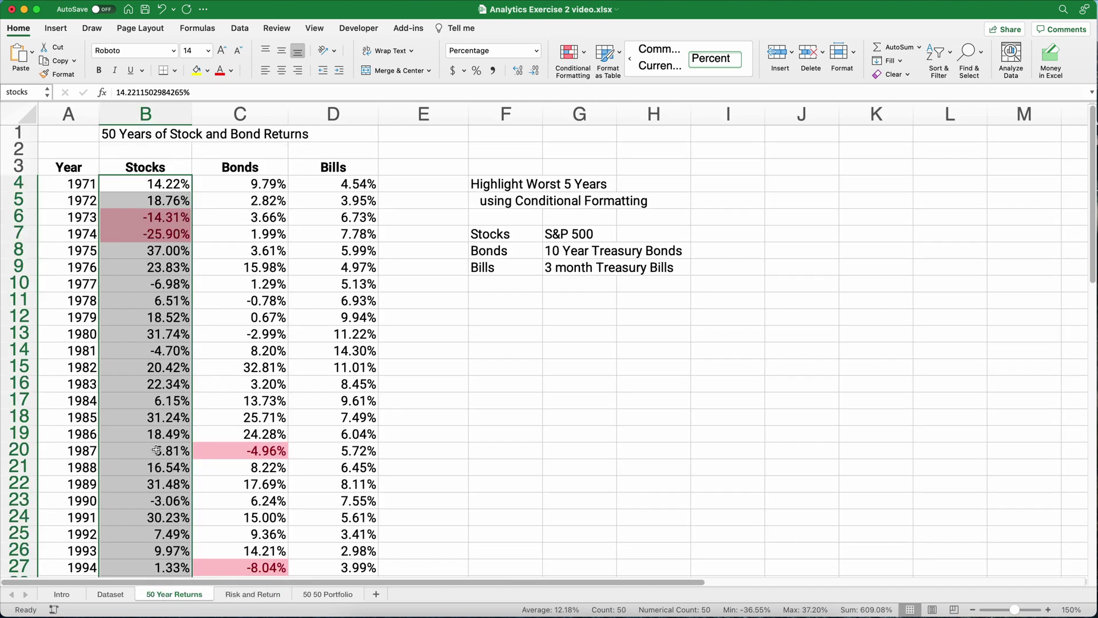
{"action": "left_click", "coordinate": [150, 218]}
{"action": "left_click", "coordinate": [152, 233]}
{"action": "scroll", "coordinate": [152, 287], "scroll_direction": "down", "scroll_amount": 5}
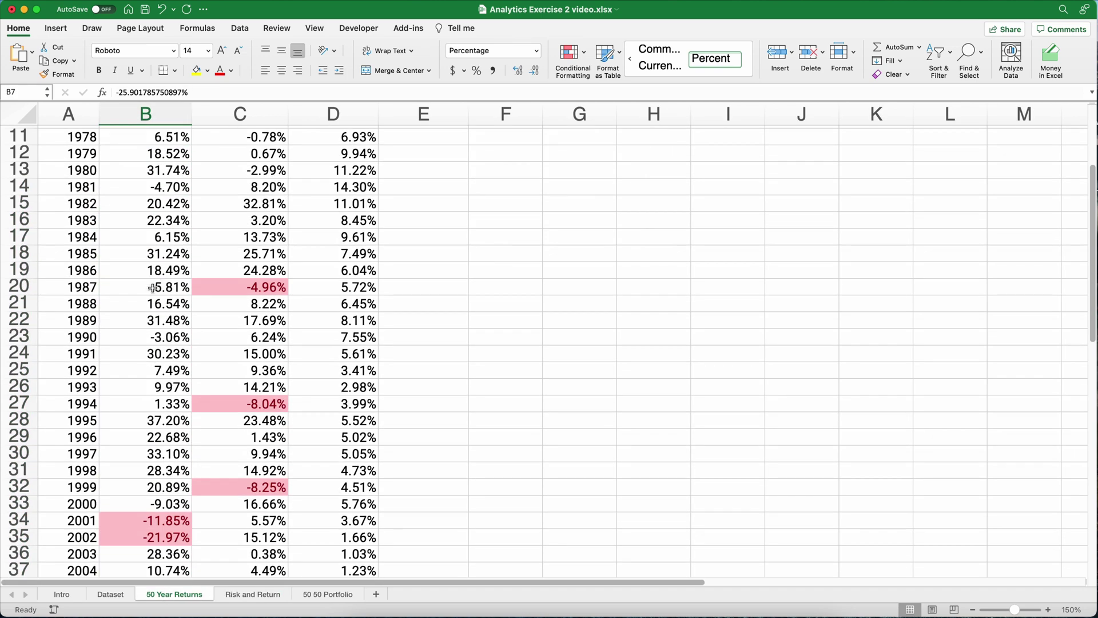
{"action": "scroll", "coordinate": [140, 355], "scroll_direction": "down", "scroll_amount": 3}
{"action": "scroll", "coordinate": [135, 446], "scroll_direction": "up", "scroll_amount": 4}
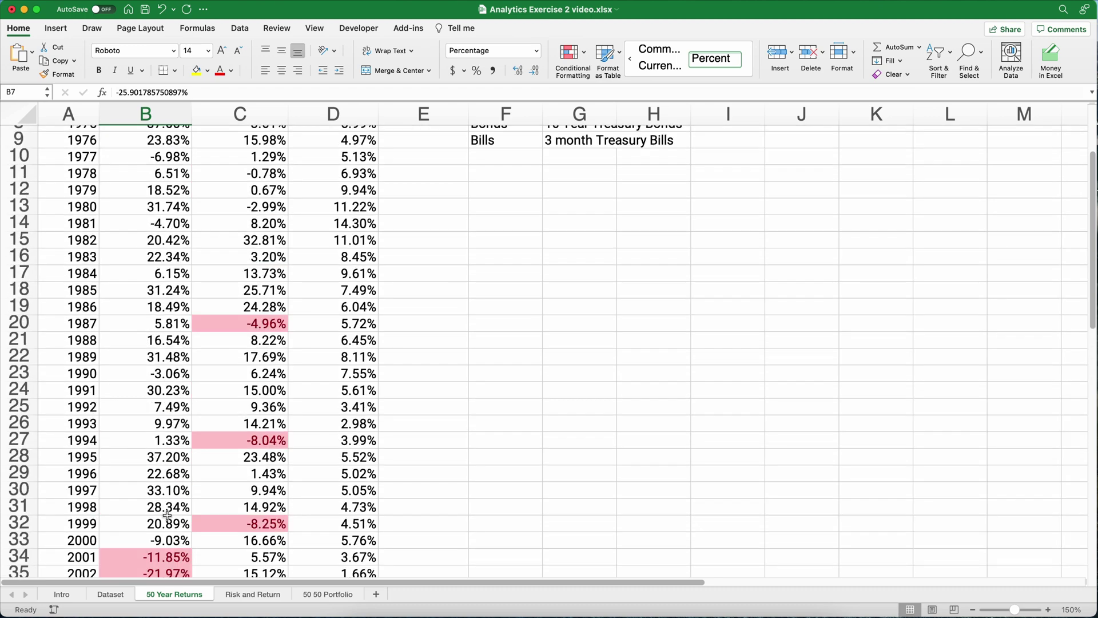
{"action": "left_click", "coordinate": [245, 593]}
Step: Copy G19 across to I19 and fill Bonds and Bills down to row 23
{"action": "scroll", "coordinate": [613, 367], "scroll_direction": "up", "scroll_amount": 5}
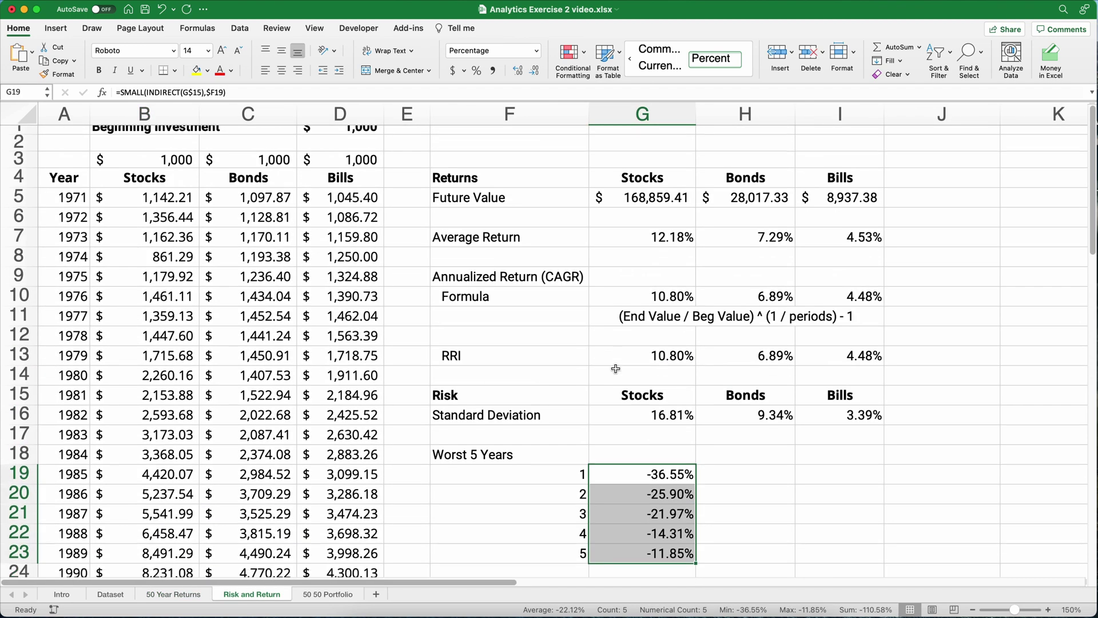
{"action": "scroll", "coordinate": [616, 368], "scroll_direction": "down", "scroll_amount": 2}
{"action": "left_click", "coordinate": [637, 431]}
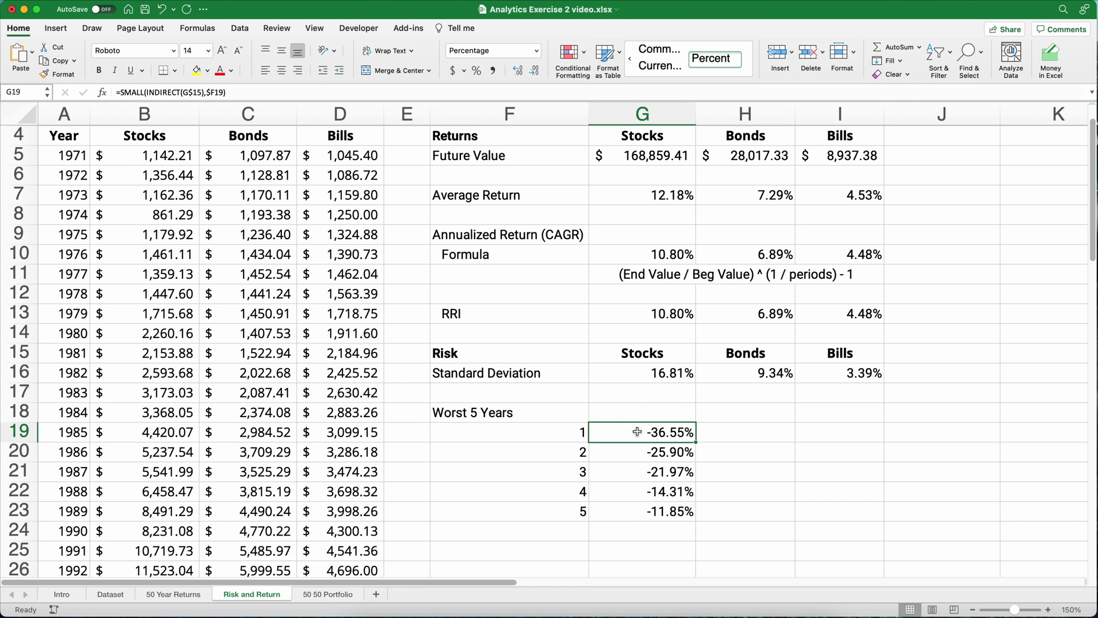
{"action": "left_click_drag", "start_coordinate": [697, 441], "coordinate": [878, 433]}
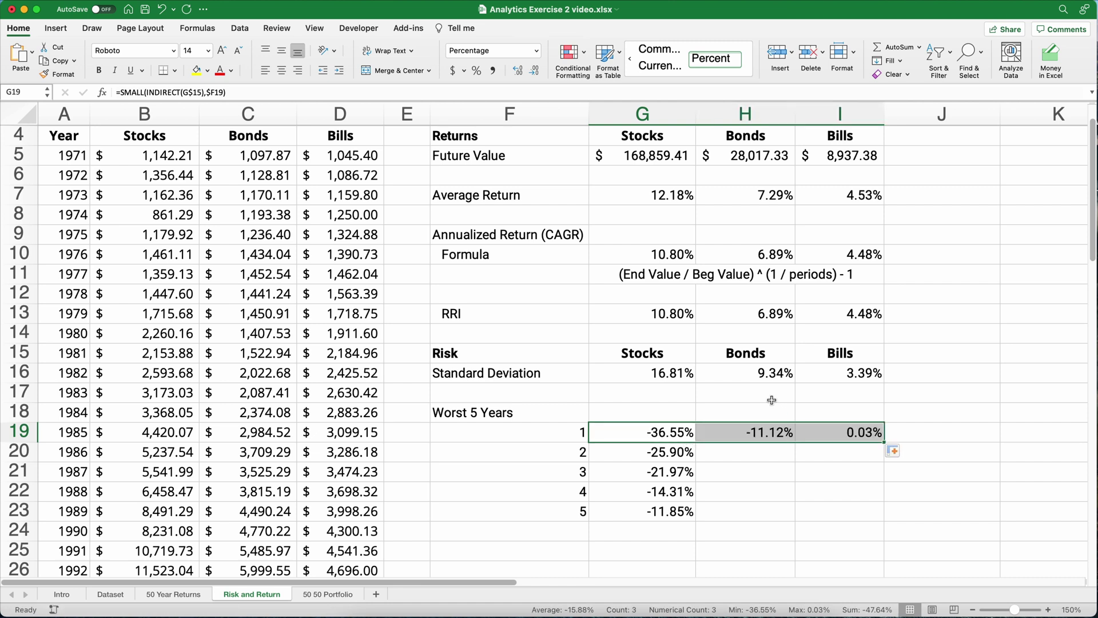
{"action": "left_click", "coordinate": [763, 433]}
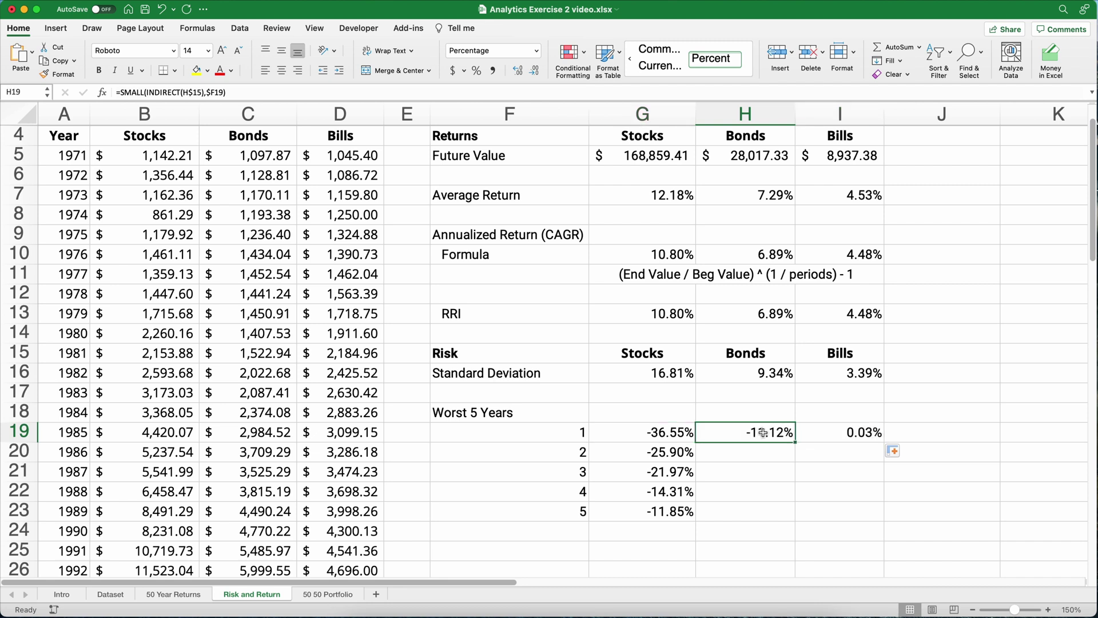
{"action": "double_click", "coordinate": [795, 443]}
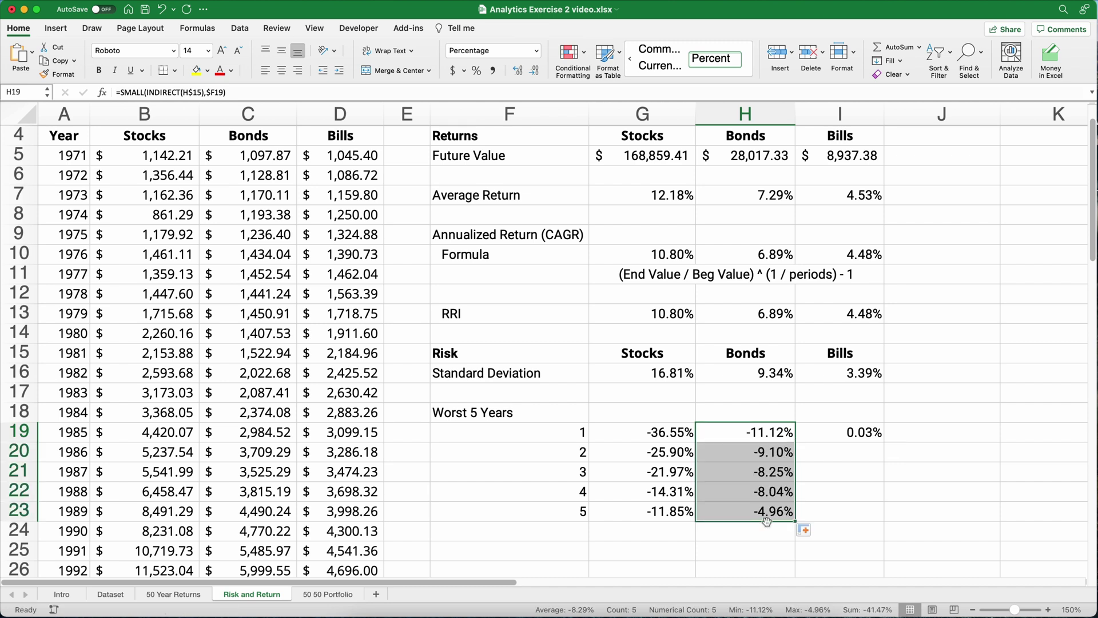
{"action": "left_click", "coordinate": [831, 434]}
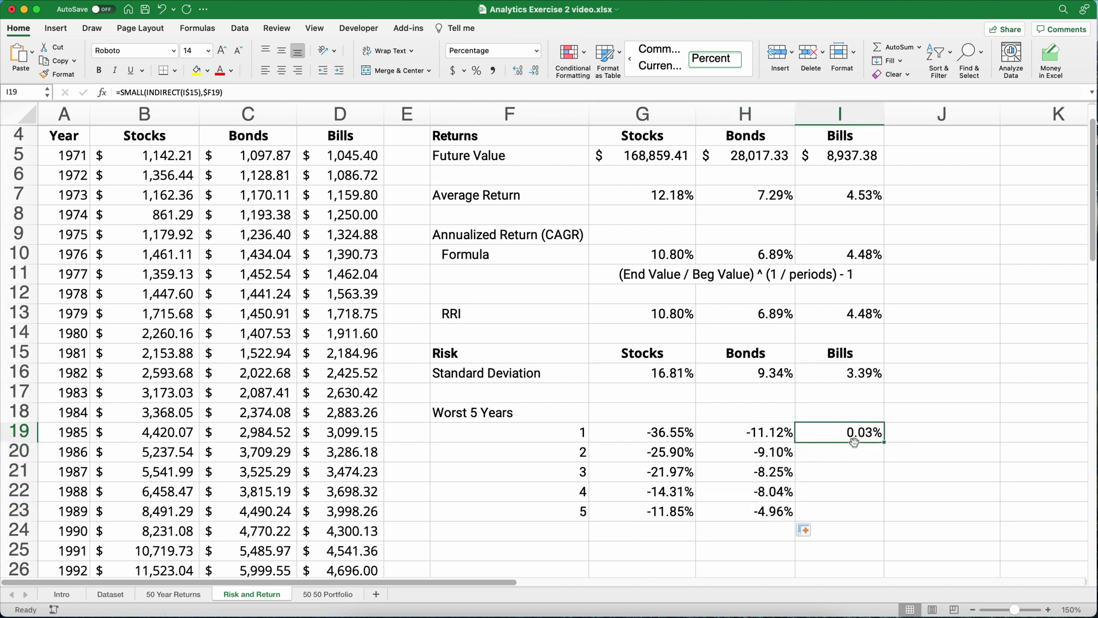
{"action": "double_click", "coordinate": [885, 442]}
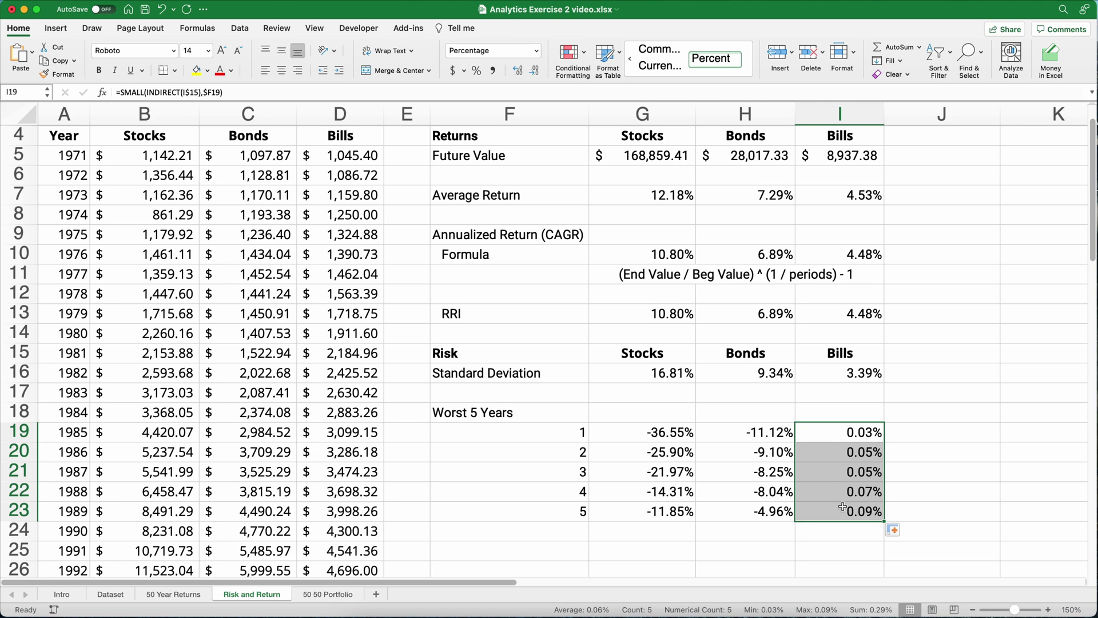
{"action": "scroll", "coordinate": [572, 335], "scroll_direction": "up", "scroll_amount": 3}
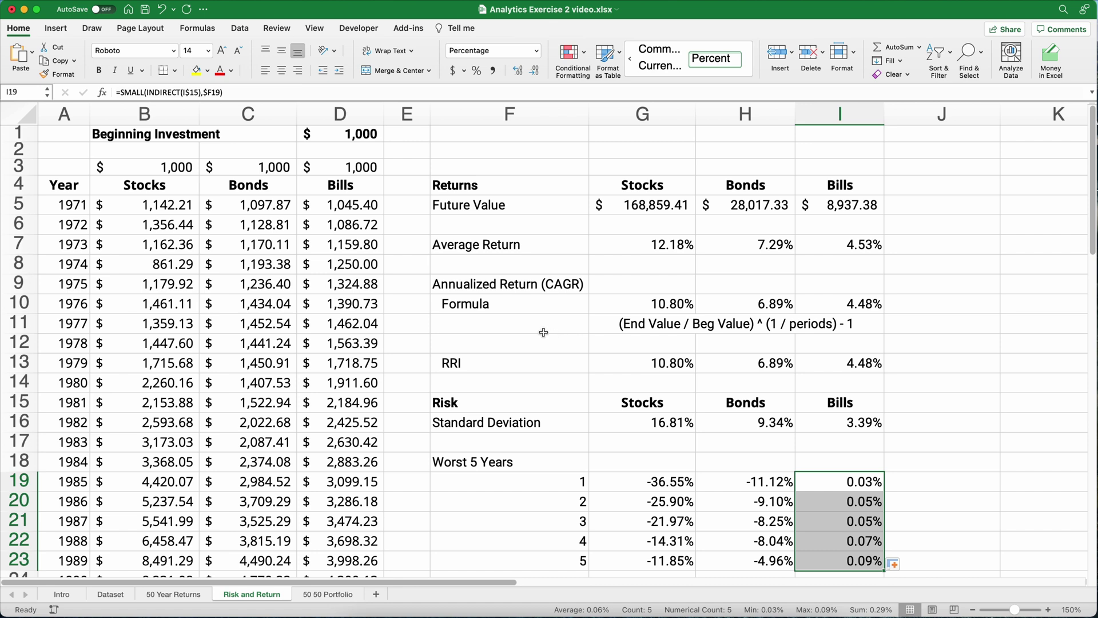